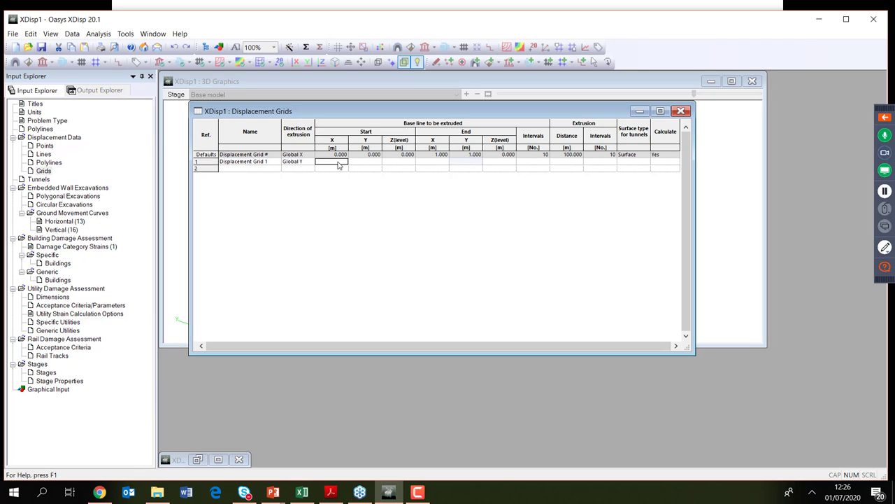
# Enter Displacement Grid 1's start point (10, 0, level 100) and end point (X 200, level 100)
pyautogui.write('10')
pyautogui.press('Tab')
pyautogui.write('0')
pyautogui.press('Tab')
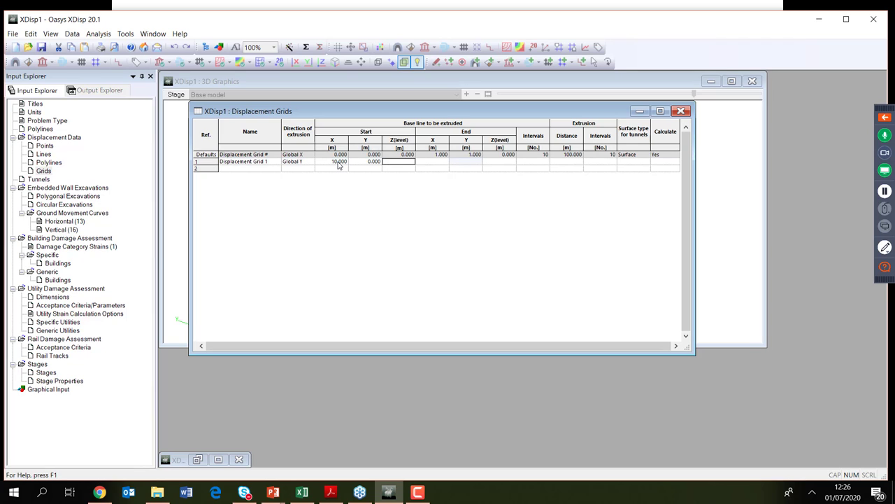
pyautogui.write('100')
pyautogui.press('Tab')
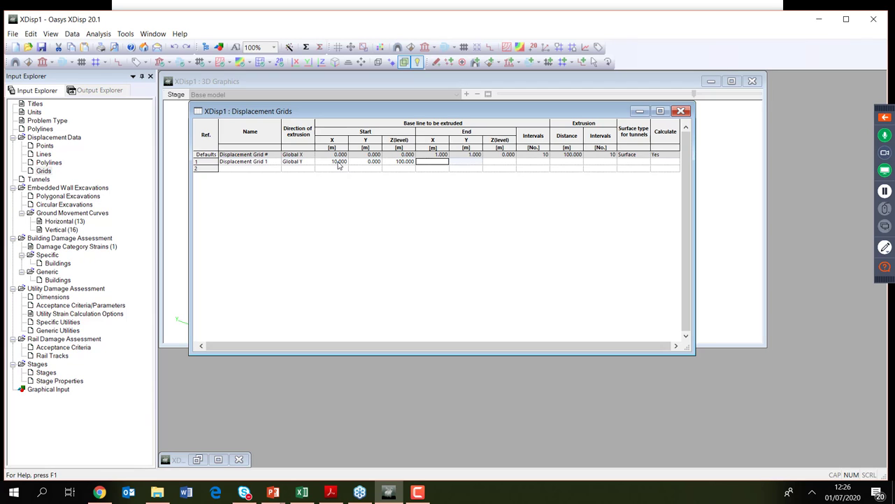
pyautogui.write('200')
pyautogui.press('Tab')
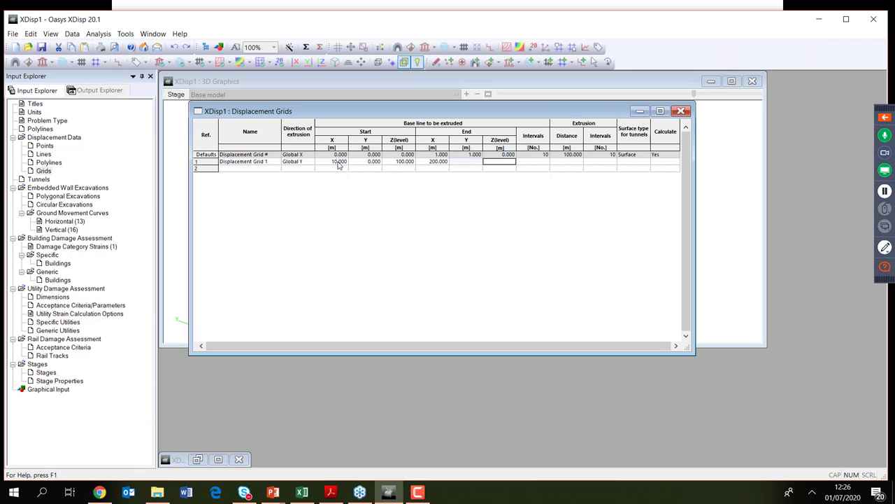
pyautogui.write('100')
pyautogui.press('Tab')
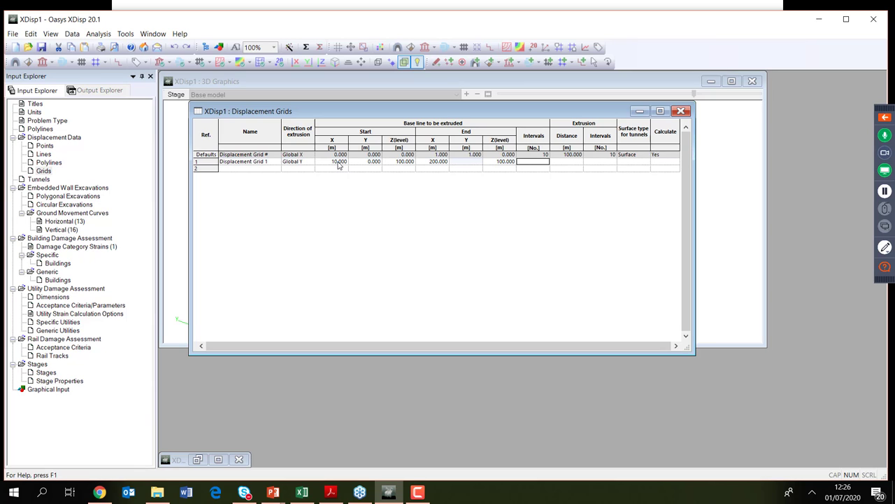
# Give Grid 1 57 intervals, a 110 m extrusion with 33 intervals, Surface type and calculation on
pyautogui.write('57')
pyautogui.press('Tab')
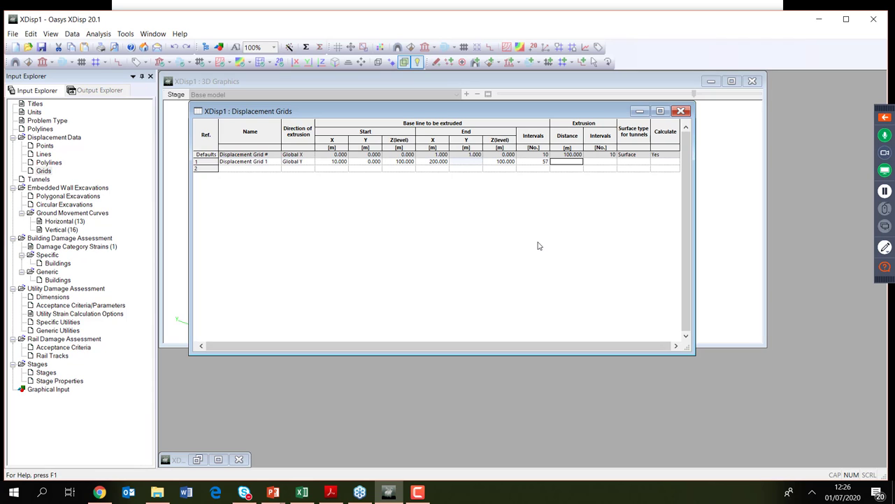
pyautogui.write('110')
pyautogui.press('Tab')
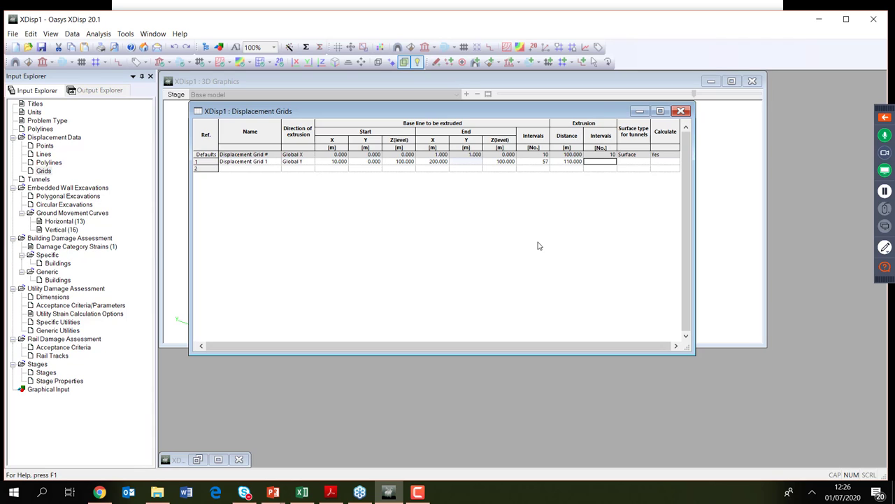
pyautogui.write('33')
pyautogui.press('Return')
pyautogui.press('Tab')
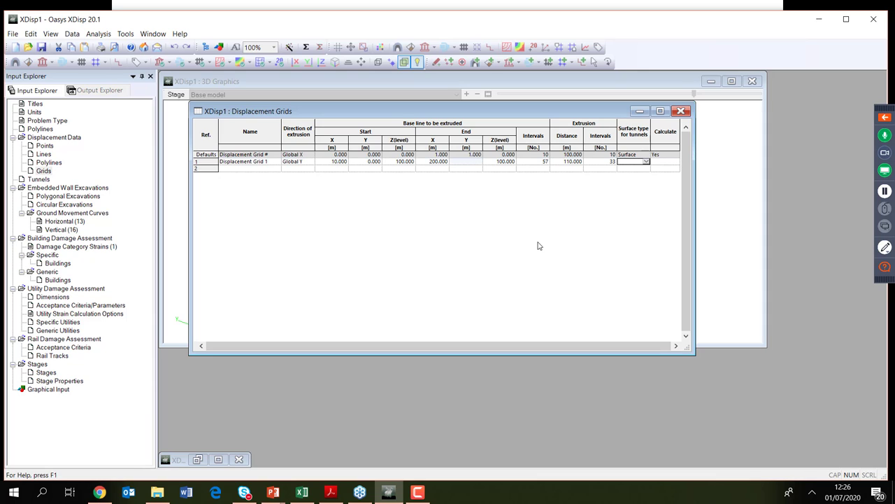
pyautogui.click(648, 163)
pyautogui.click(638, 174)
pyautogui.press('Tab')
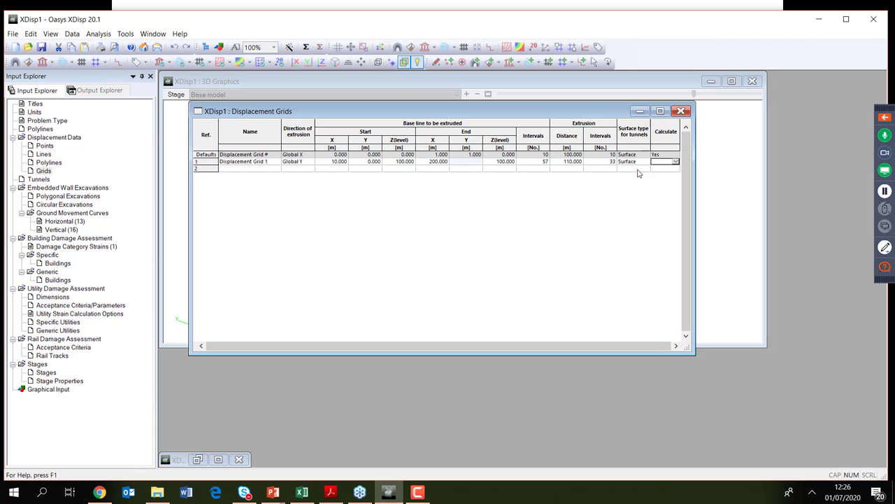
pyautogui.press('Tab')
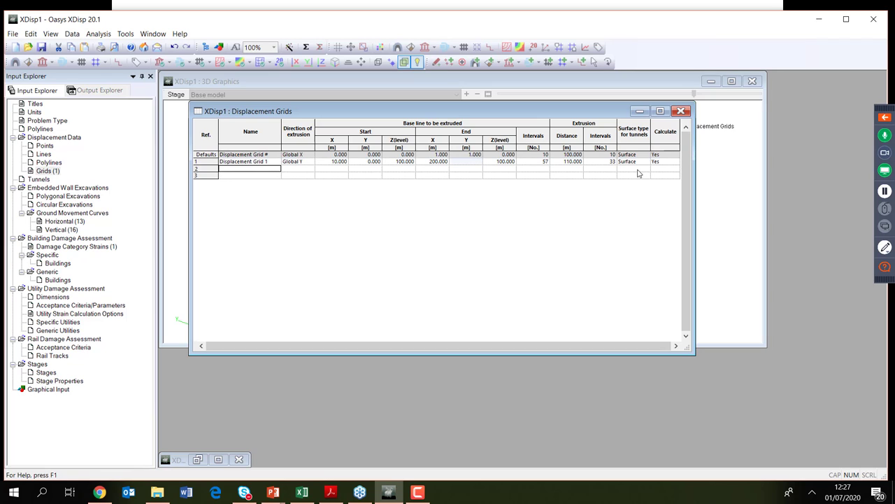
# Copy Grid 1 into row 2 with ==, then set Grid 2 to level 90 and Sub-surface type
pyautogui.write('==')
pyautogui.press('Tab')
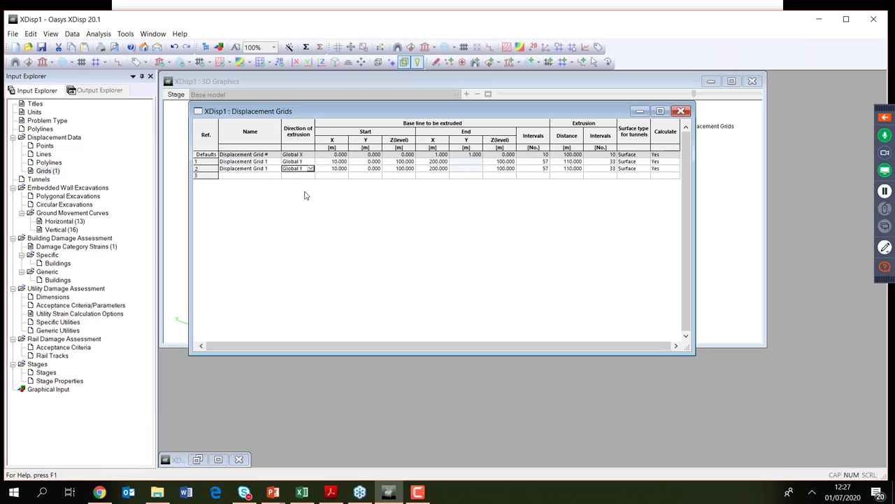
pyautogui.click(267, 167)
pyautogui.click(393, 173)
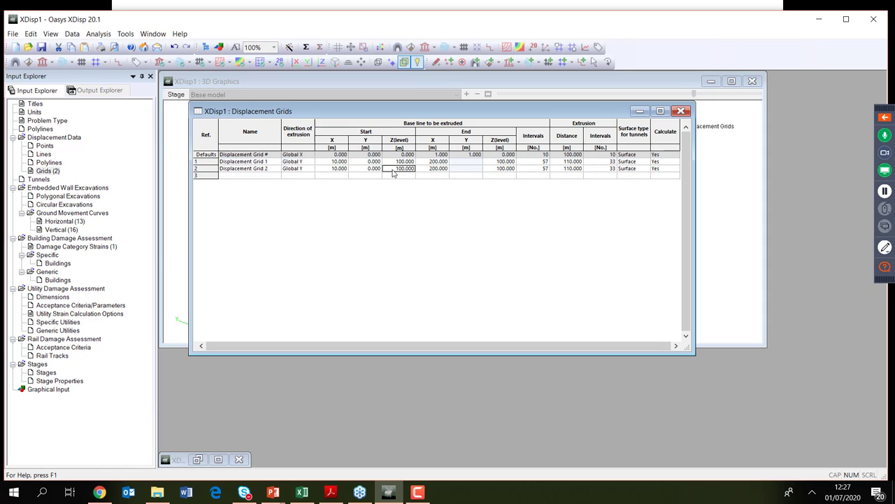
pyautogui.write('50')
pyautogui.press('Tab')
pyautogui.press('Tab')
pyautogui.press('Tab')
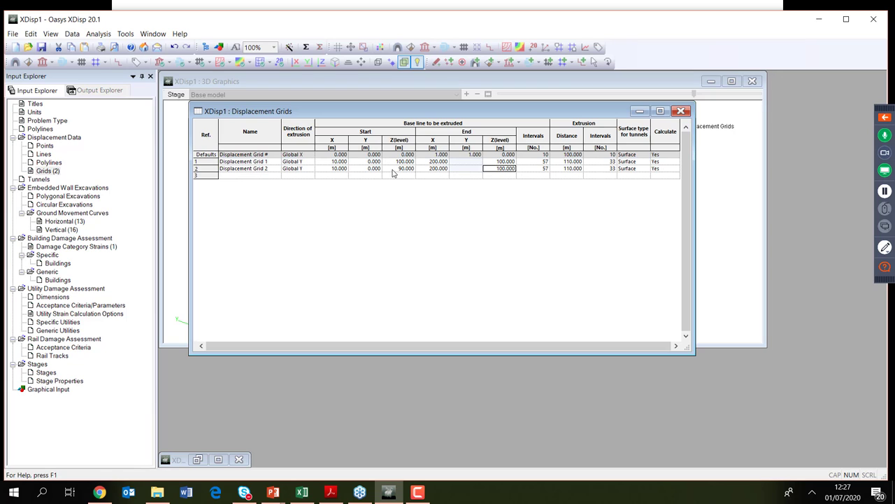
pyautogui.write('90')
pyautogui.press('Tab')
pyautogui.press('Tab')
pyautogui.press('Tab')
pyautogui.press('Tab')
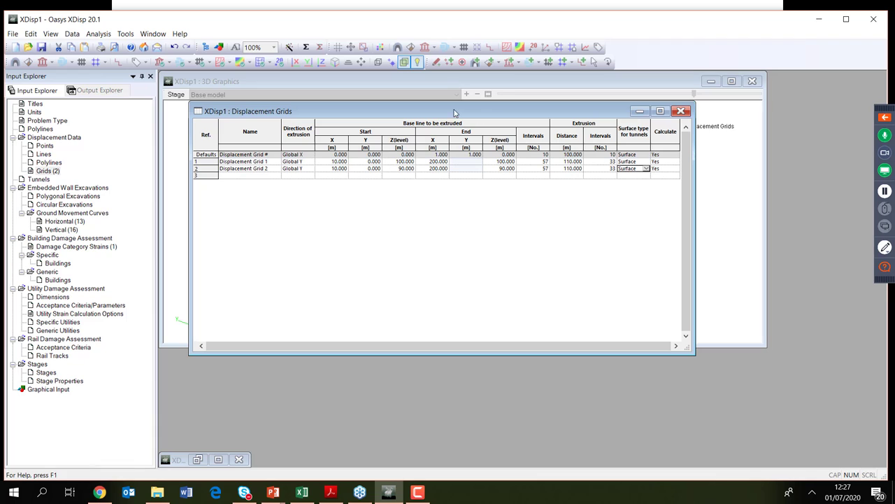
pyautogui.click(646, 170)
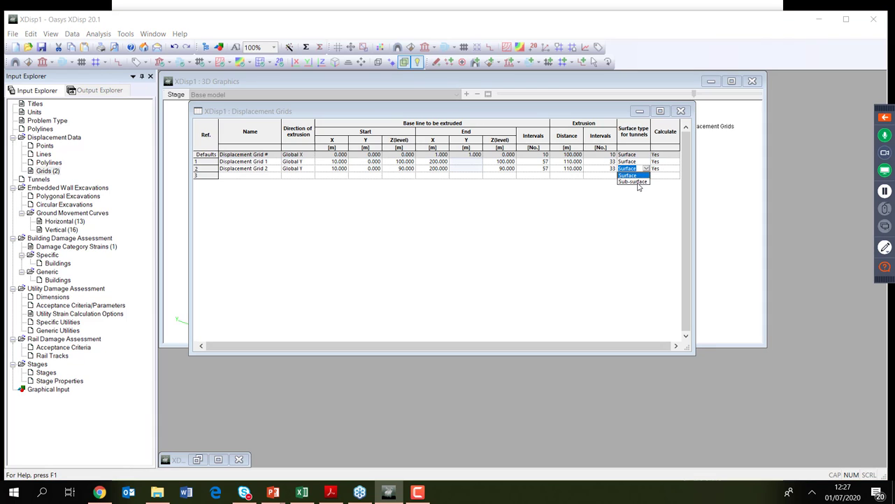
pyautogui.click(634, 182)
pyautogui.press('Tab')
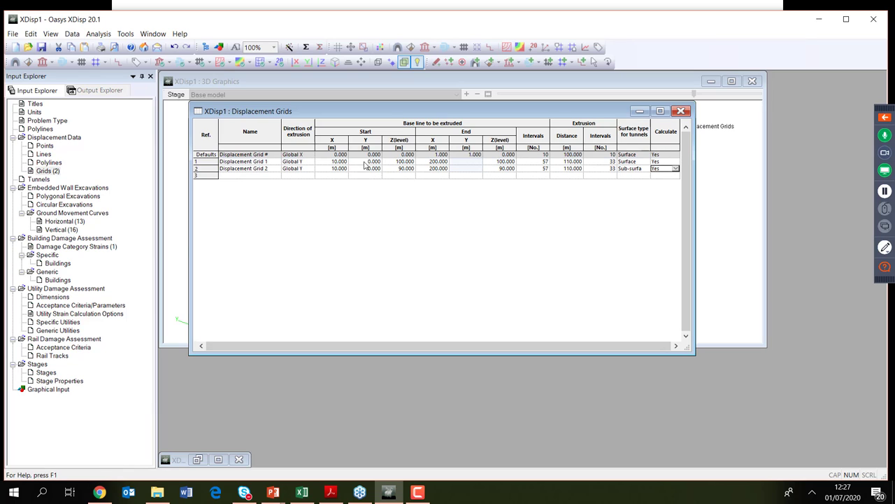
# Save the model as XDisp1.xdd
pyautogui.click(12, 33)
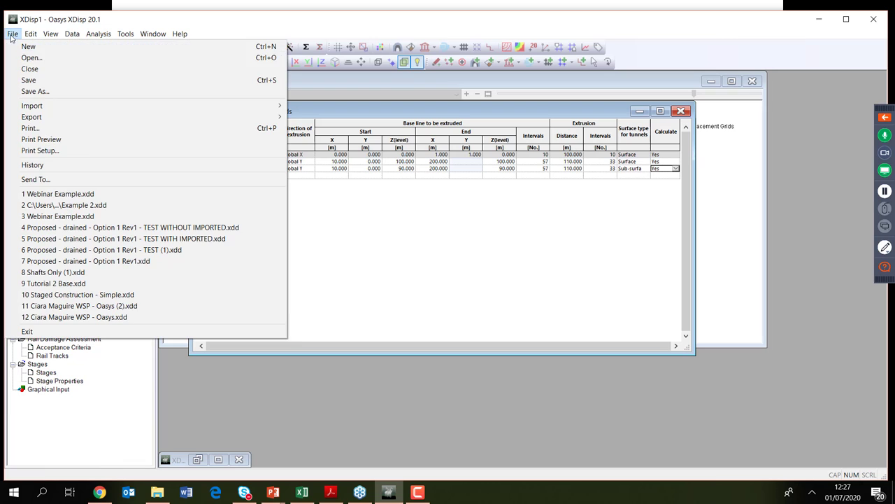
pyautogui.click(33, 91)
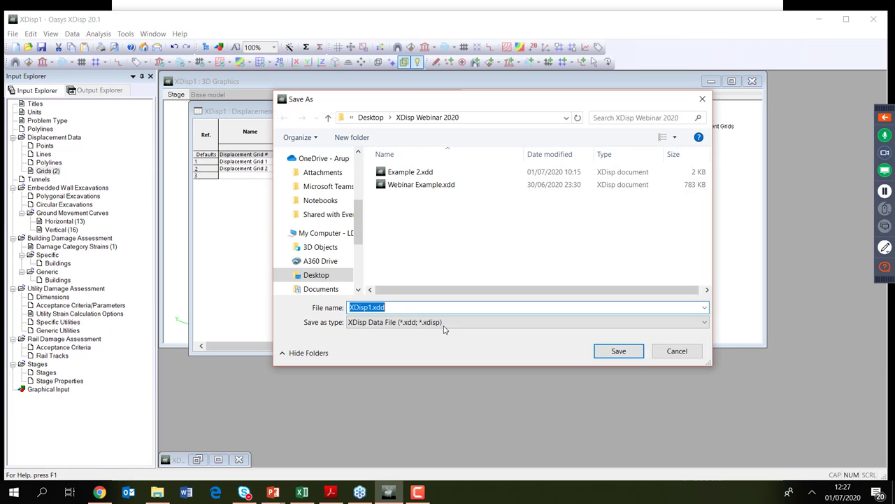
pyautogui.click(638, 355)
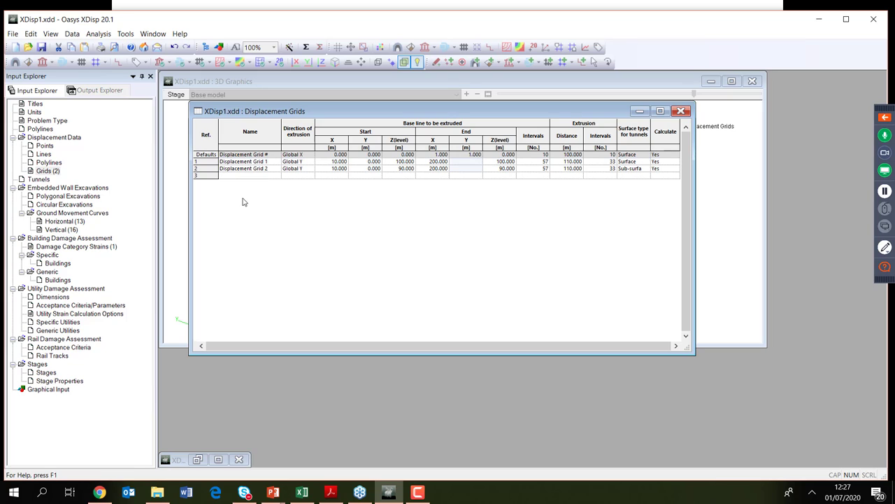
# Open the 3D Graphical Input view and show both displacement grids in plan
pyautogui.doubleClick(62, 393)
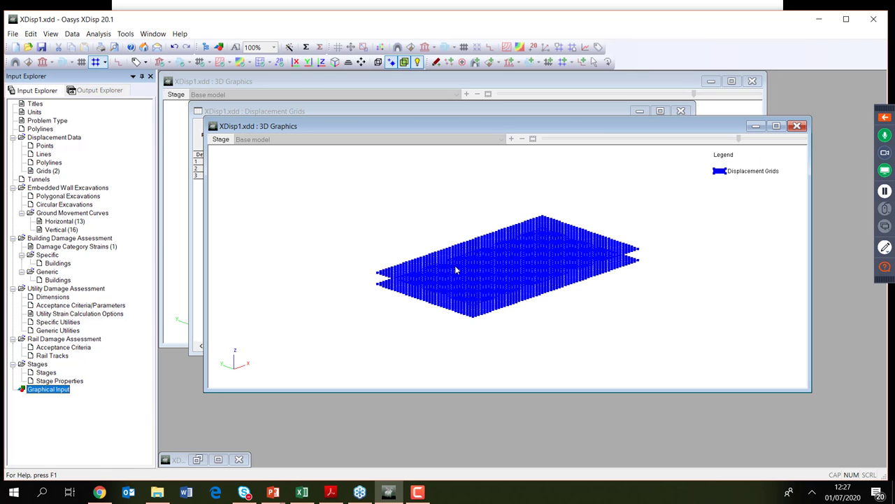
pyautogui.moveTo(456, 269); pyautogui.dragTo(382, 340)
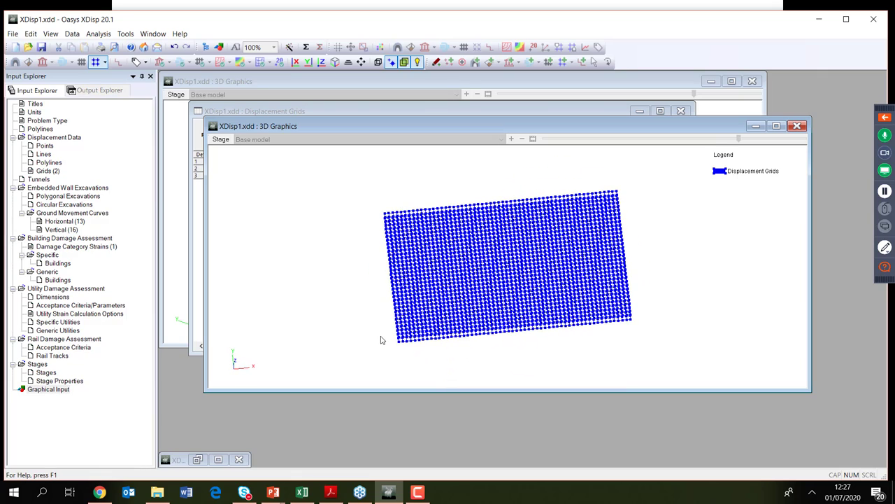
pyautogui.click(321, 62)
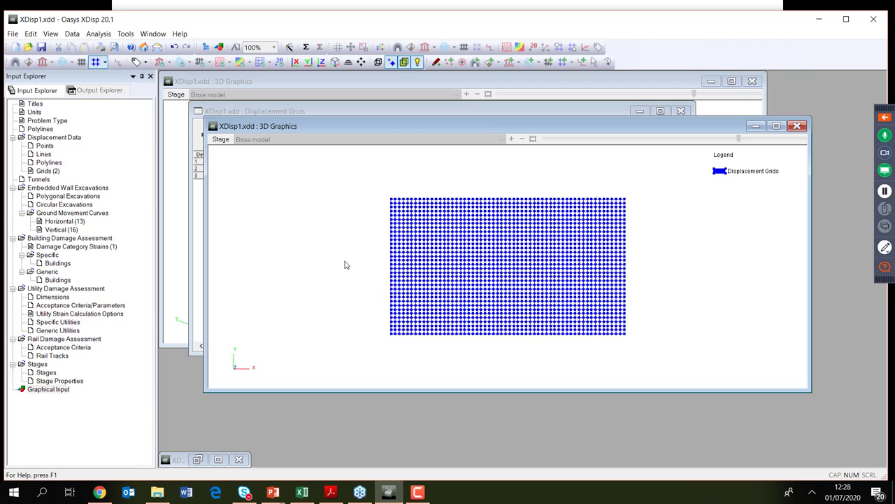
# Paste the five displacement lines from Excel's Displacement Data range B7:L11 into the Displacement Lines table
pyautogui.doubleClick(43, 154)
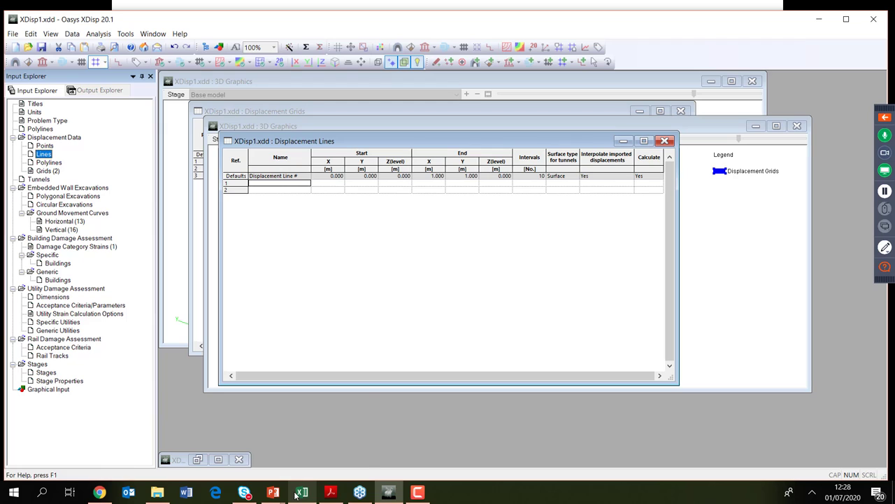
pyautogui.moveTo(296, 494)
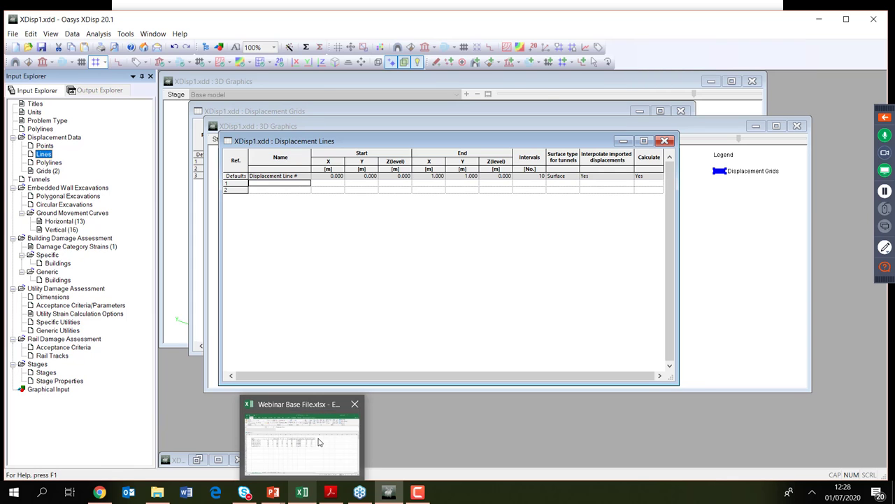
pyautogui.click(321, 442)
pyautogui.moveTo(79, 206); pyautogui.dragTo(529, 249)
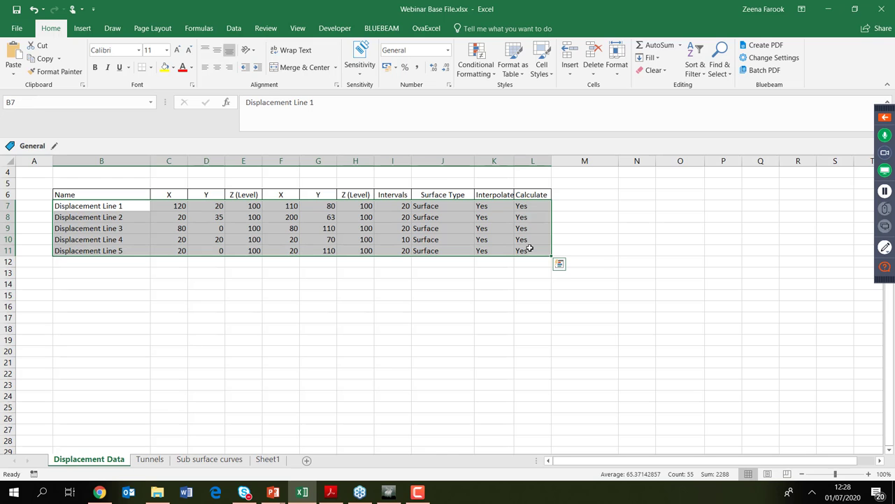
pyautogui.hotkey('ctrl', 'c')
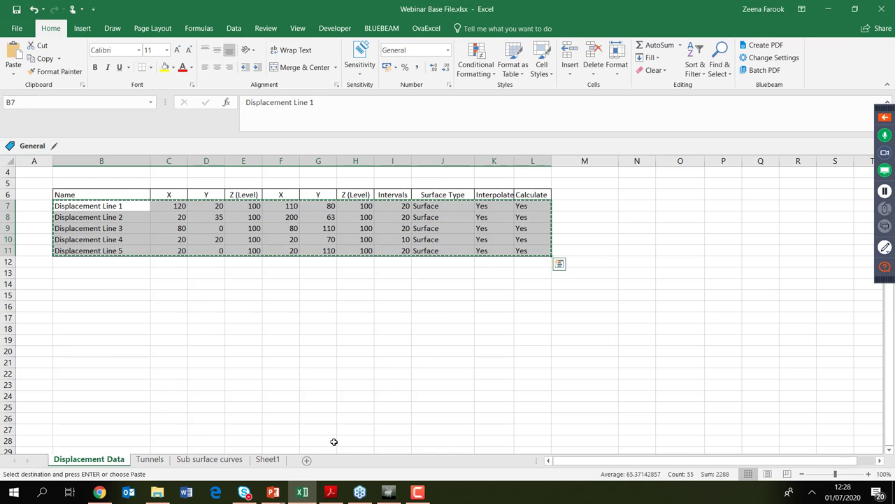
pyautogui.click(388, 492)
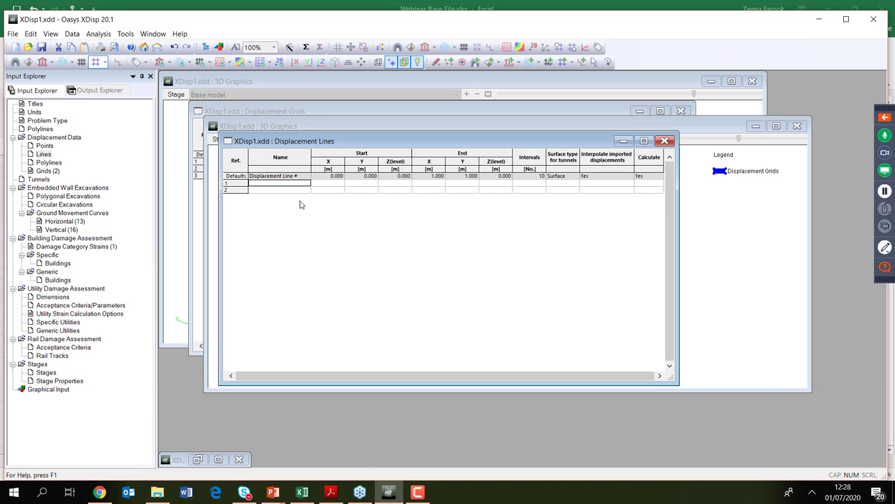
pyautogui.hotkey('ctrl', 'v')
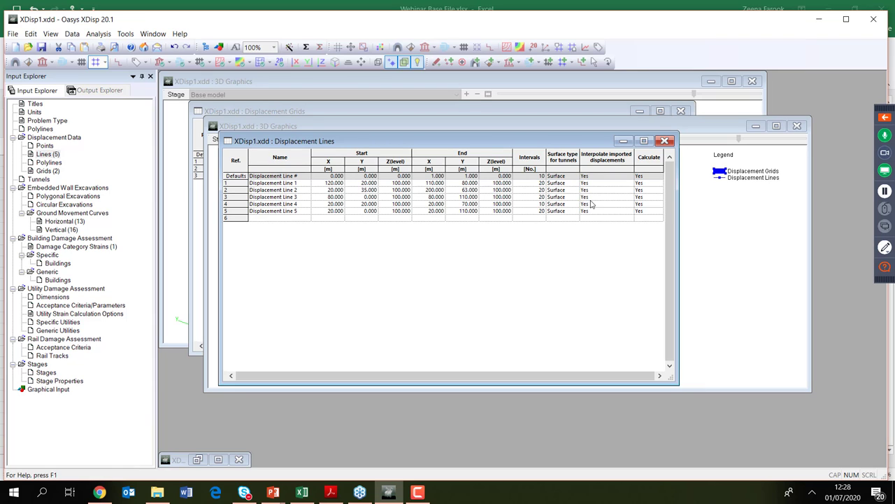
pyautogui.click(298, 219)
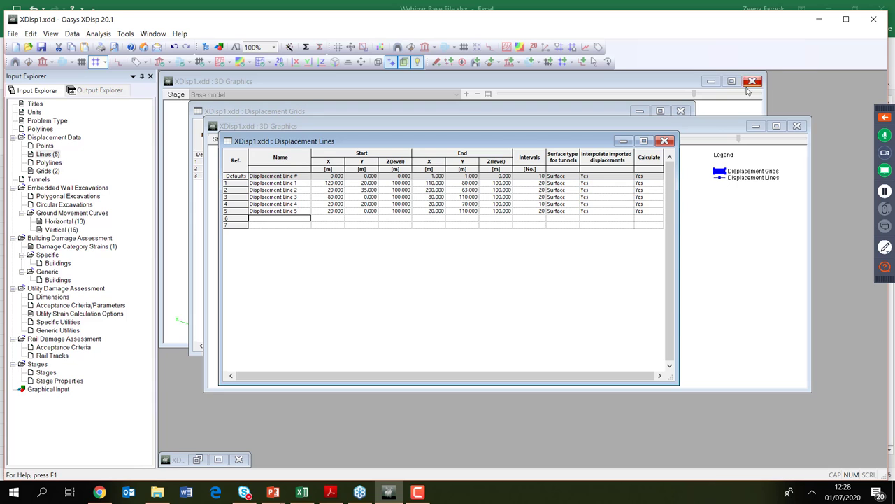
pyautogui.click(715, 127)
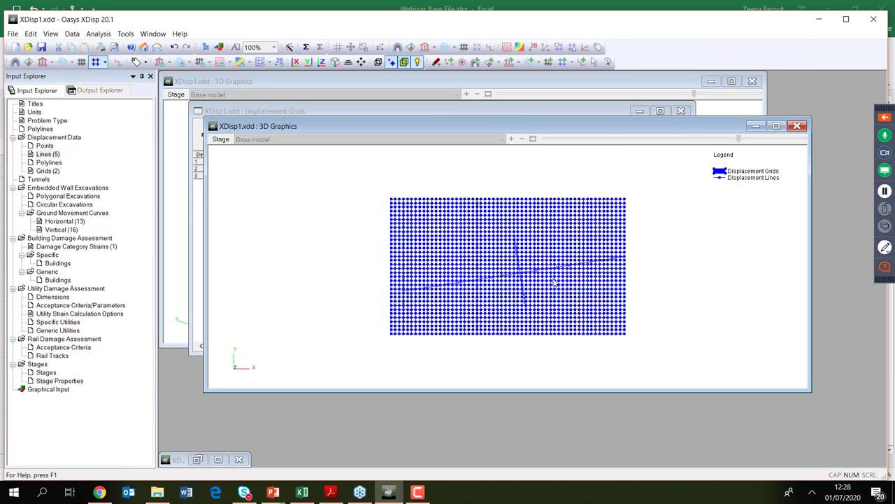
# Turn off the Grids display under Displacement Locations in the 3D view's Settings Wizard
pyautogui.rightClick(678, 286)
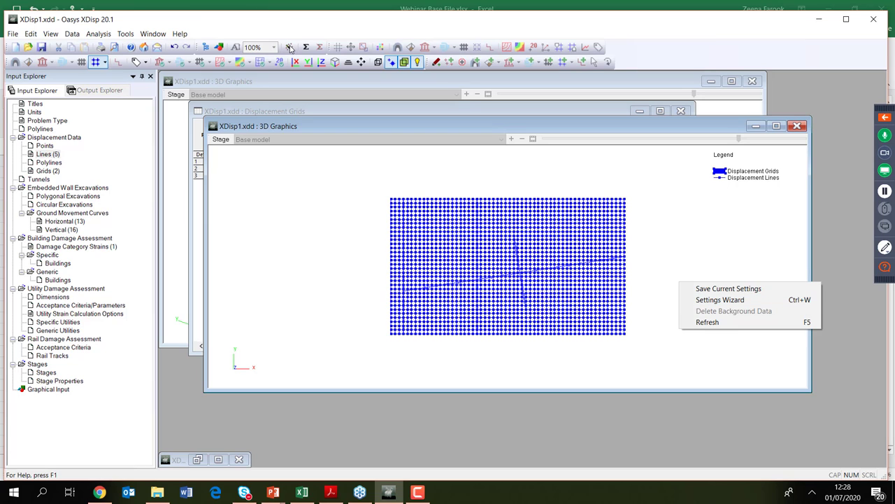
pyautogui.click(722, 300)
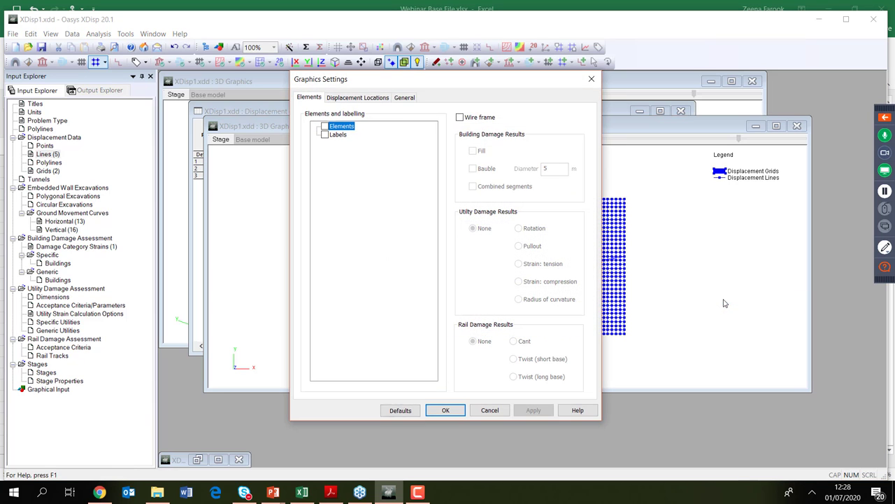
pyautogui.click(374, 101)
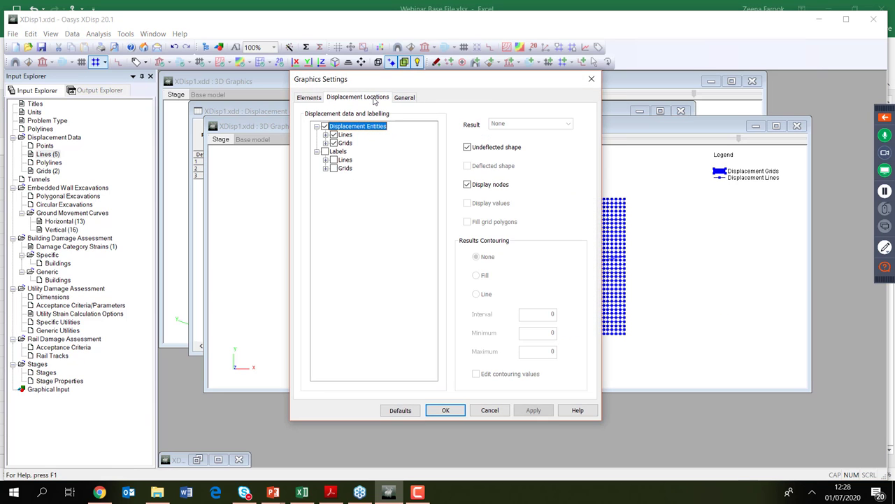
pyautogui.click(334, 143)
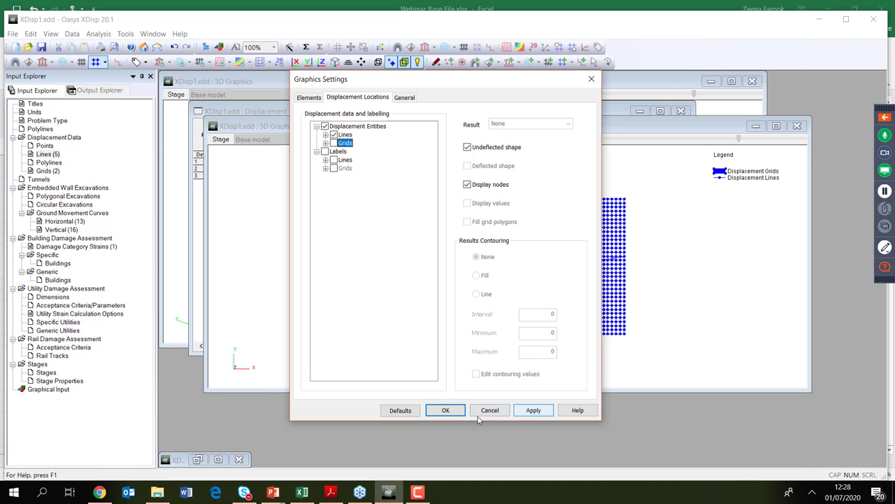
pyautogui.click(535, 410)
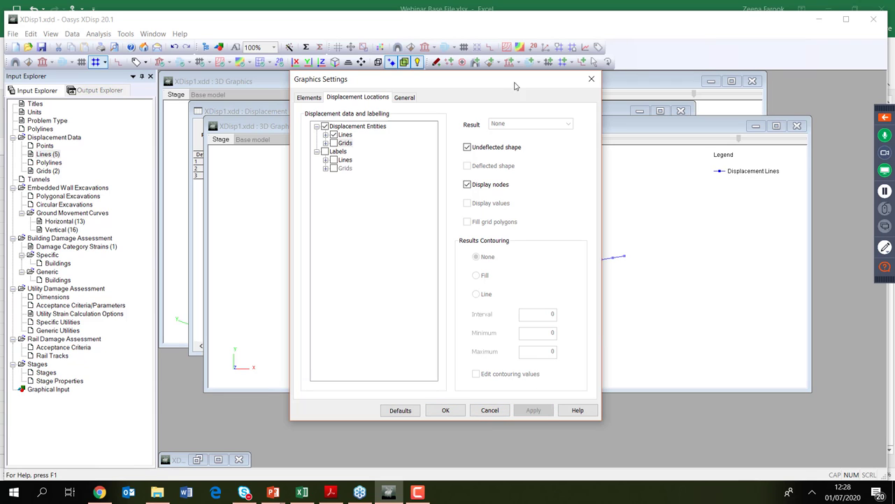
pyautogui.moveTo(515, 84); pyautogui.dragTo(453, 70)
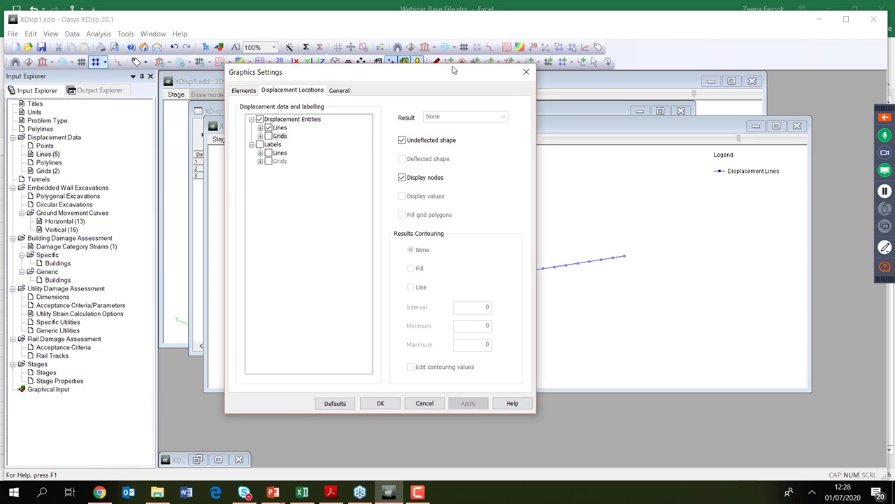
pyautogui.click(426, 398)
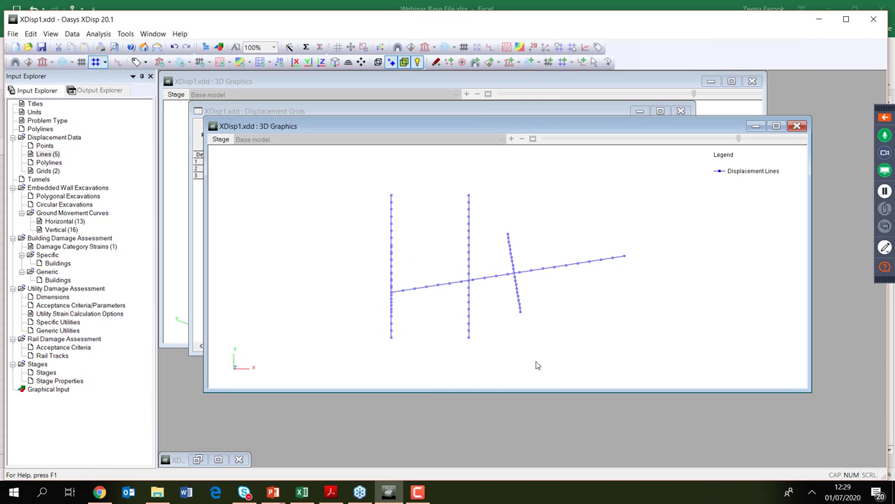
pyautogui.click(755, 126)
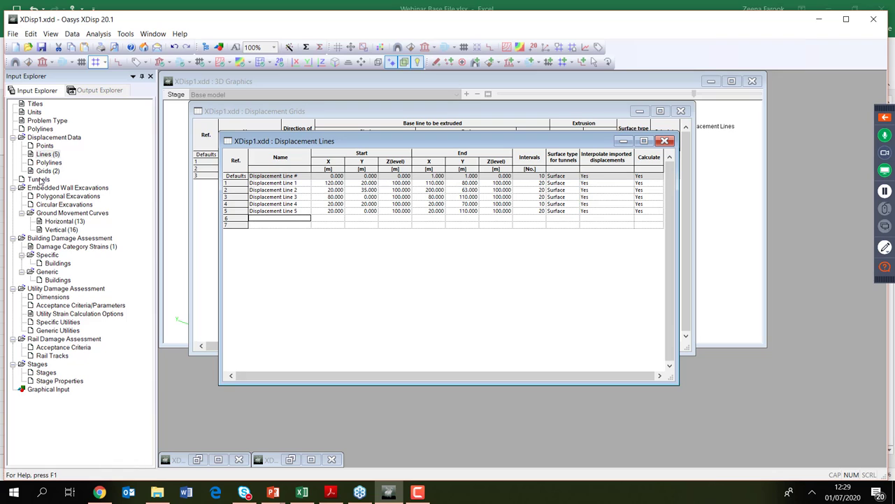
# Open a fresh 3D view, rotate it toward plan, and bring up the Displacement Grids table
pyautogui.doubleClick(43, 390)
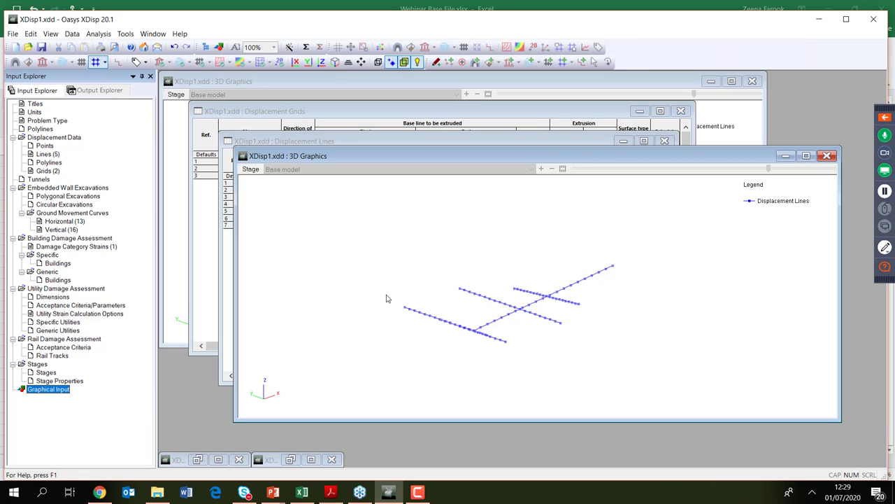
pyautogui.moveTo(503, 322); pyautogui.dragTo(408, 375)
pyautogui.moveTo(471, 294); pyautogui.dragTo(502, 258)
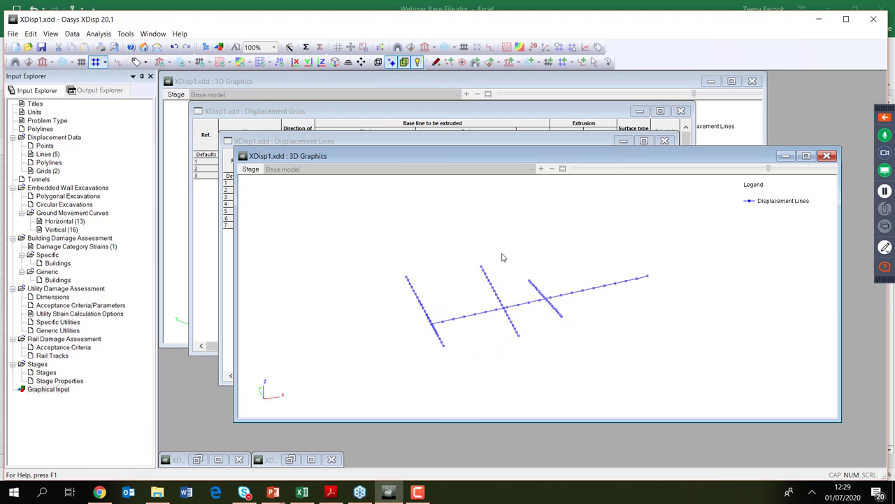
pyautogui.click(314, 118)
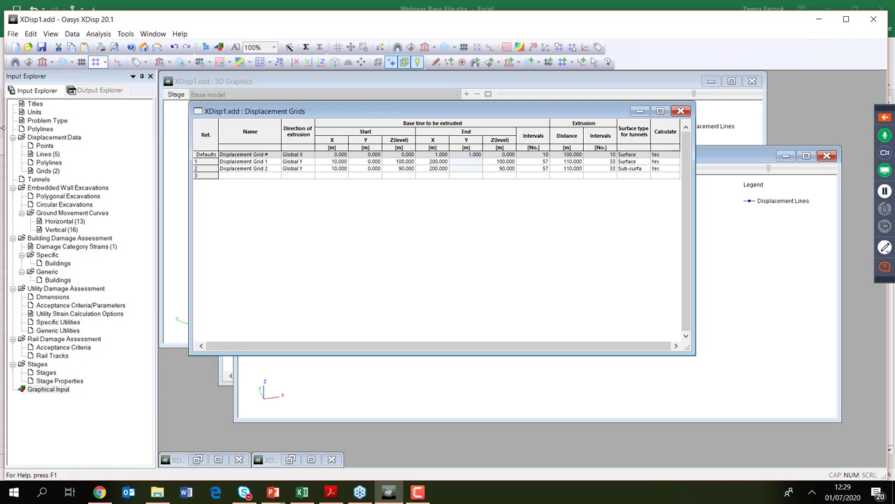
# Paste Tunnel 1 from row 8 of Excel's Tunnels sheet into the Tunnels table (6.5 m diameter, 1.5% ground loss, k 0.5)
pyautogui.doubleClick(33, 181)
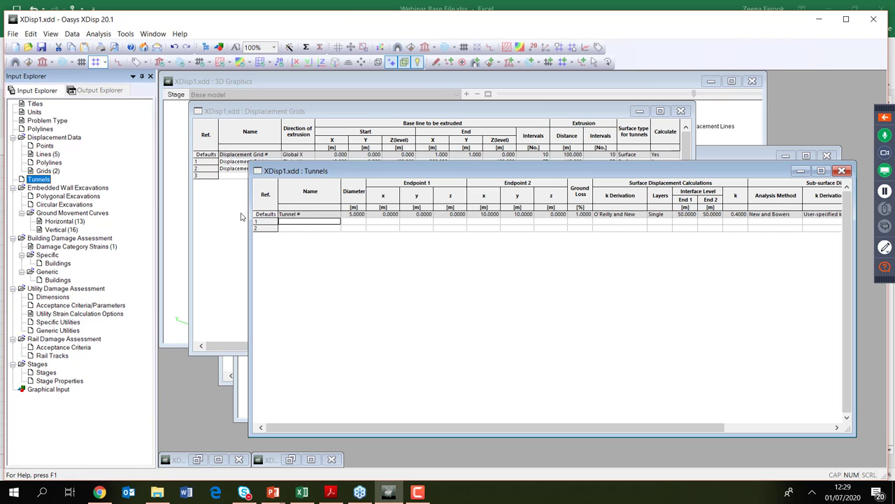
pyautogui.click(306, 492)
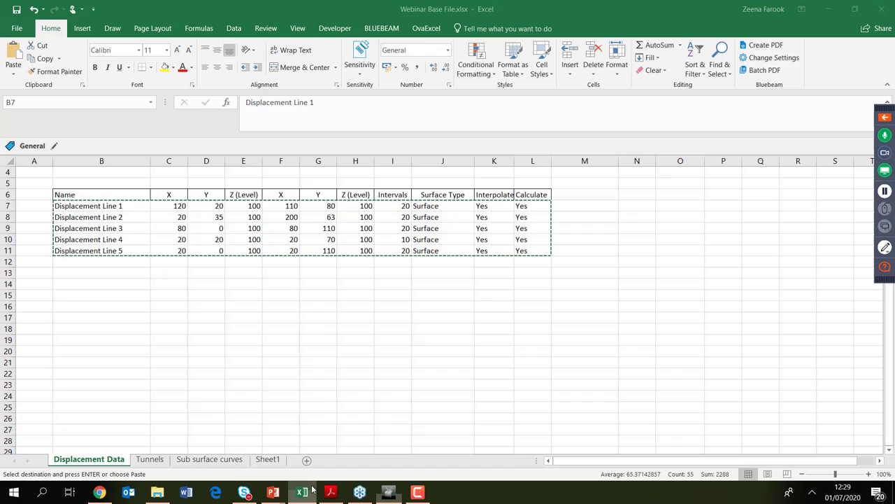
pyautogui.click(149, 459)
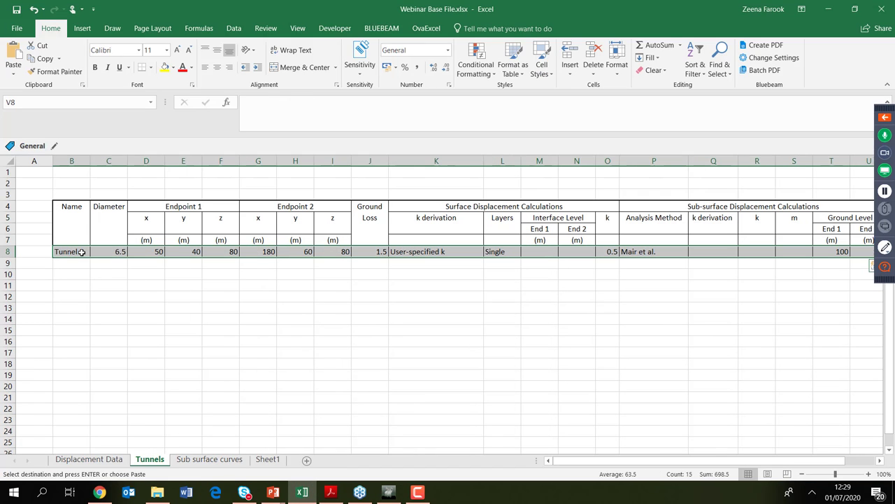
pyautogui.moveTo(81, 252); pyautogui.dragTo(801, 255)
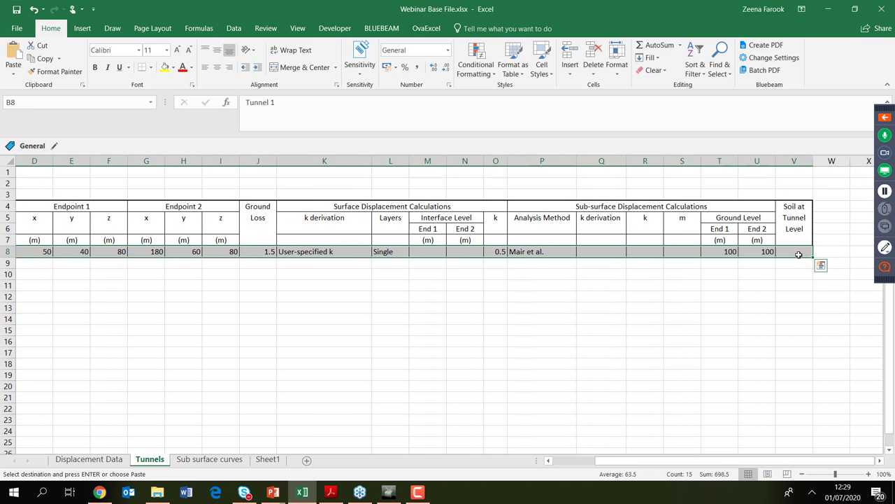
pyautogui.hotkey('ctrl', 'c')
pyautogui.click(828, 8)
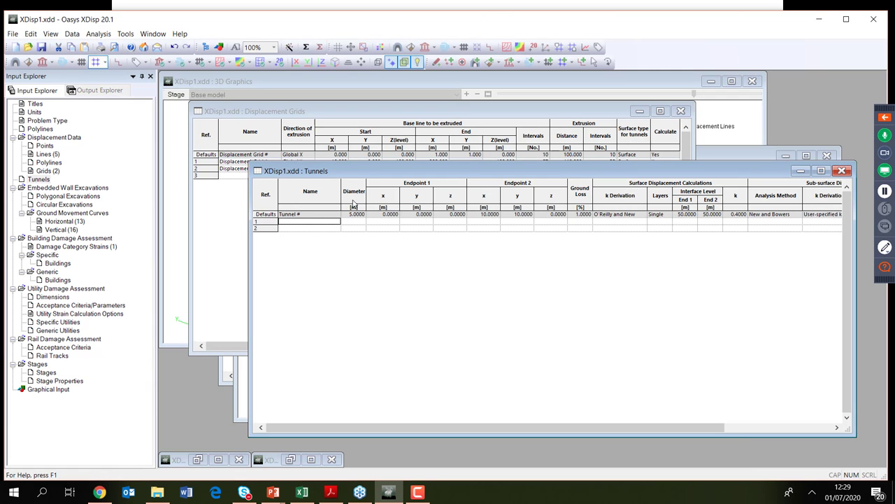
pyautogui.hotkey('ctrl', 'v')
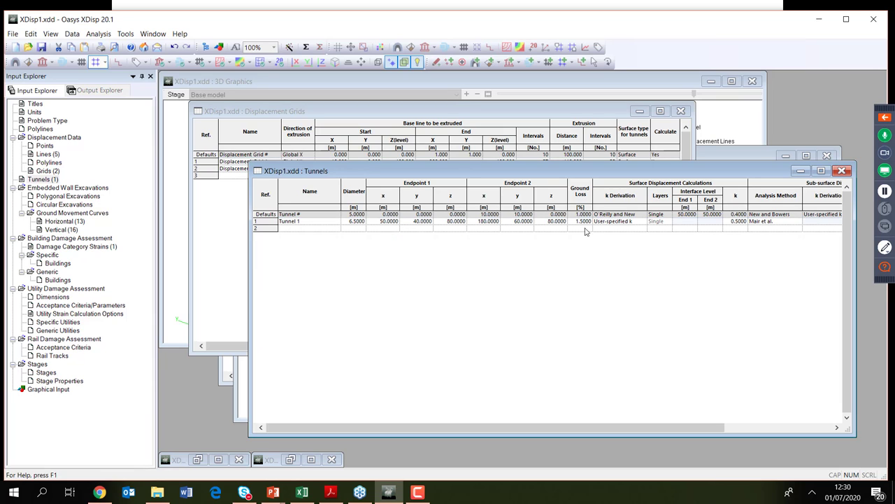
pyautogui.click(742, 429)
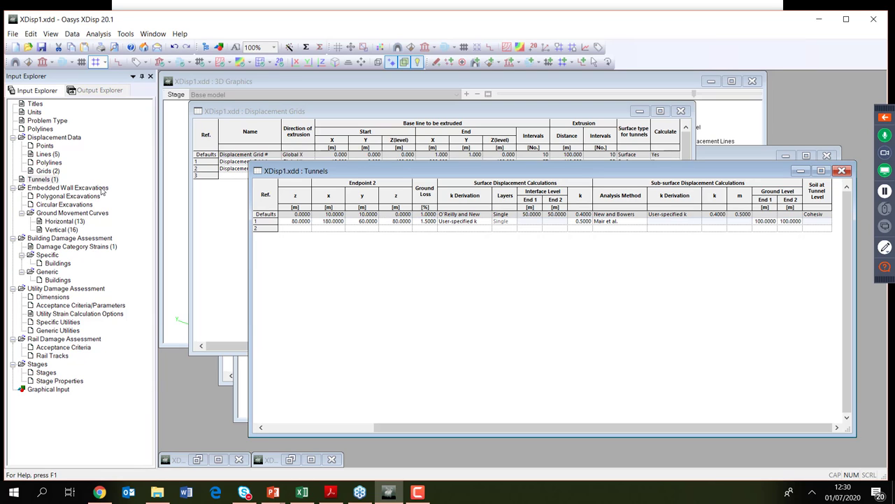
# Open the excavation horizontal ground movement curves maximised and browse the 13 preset curves without changing them
pyautogui.doubleClick(51, 222)
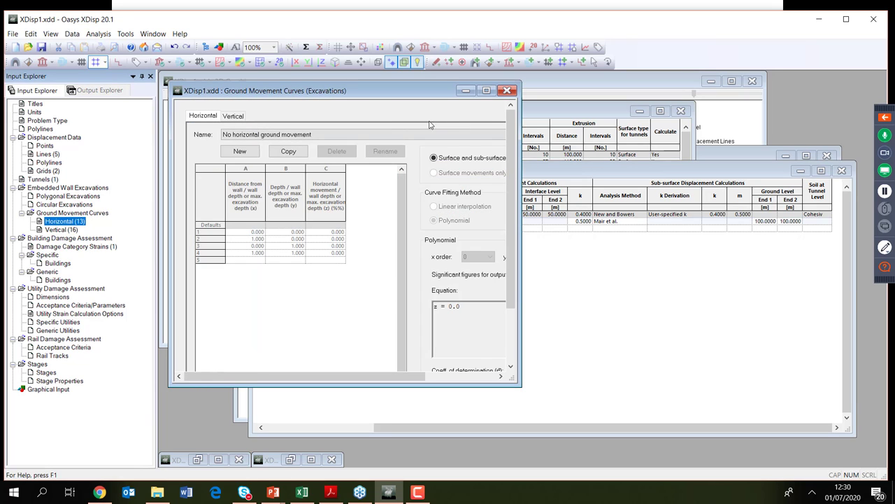
pyautogui.click(486, 91)
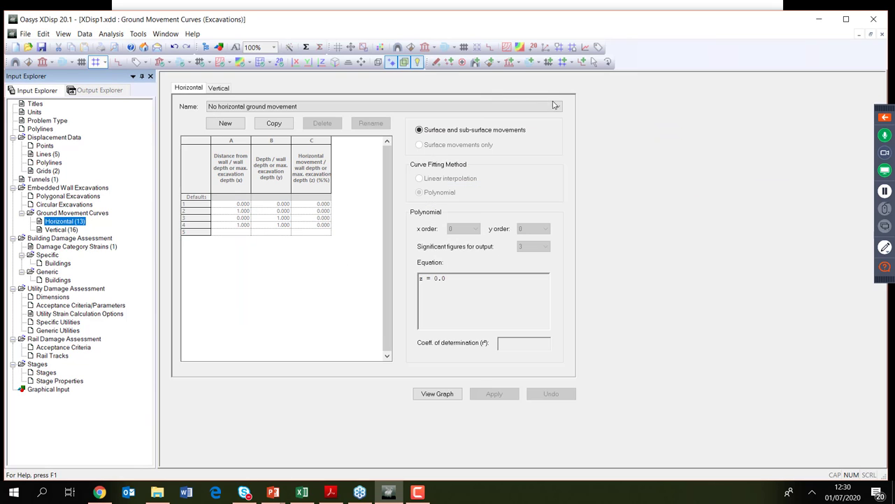
pyautogui.click(557, 105)
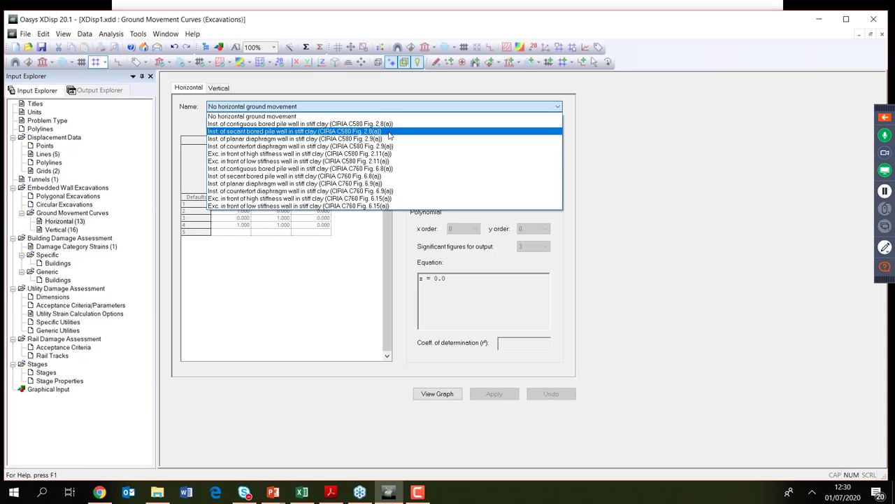
pyautogui.click(361, 274)
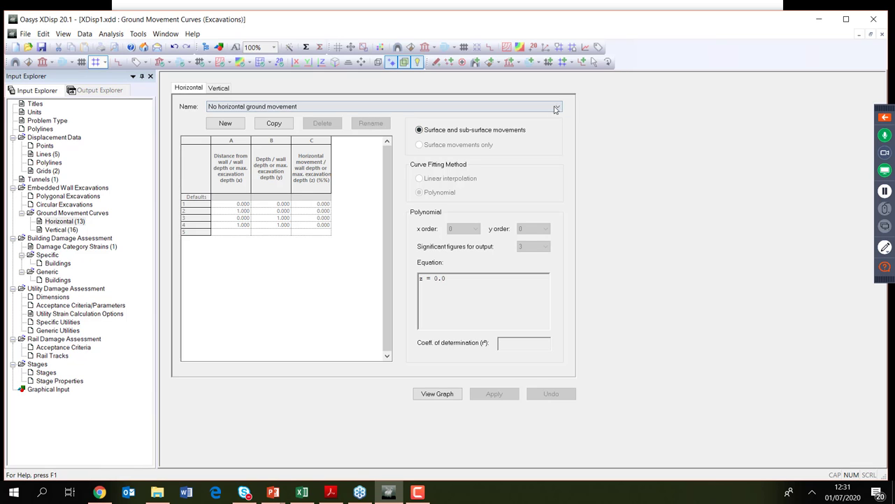
pyautogui.click(298, 107)
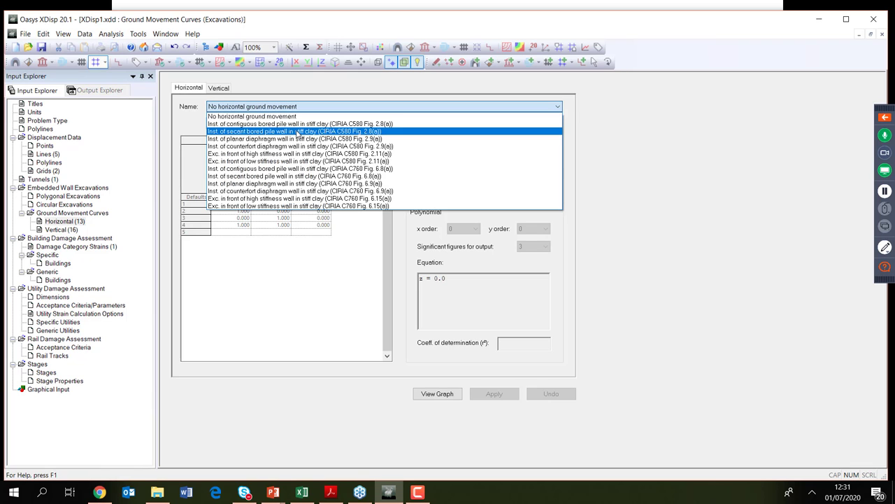
pyautogui.click(306, 322)
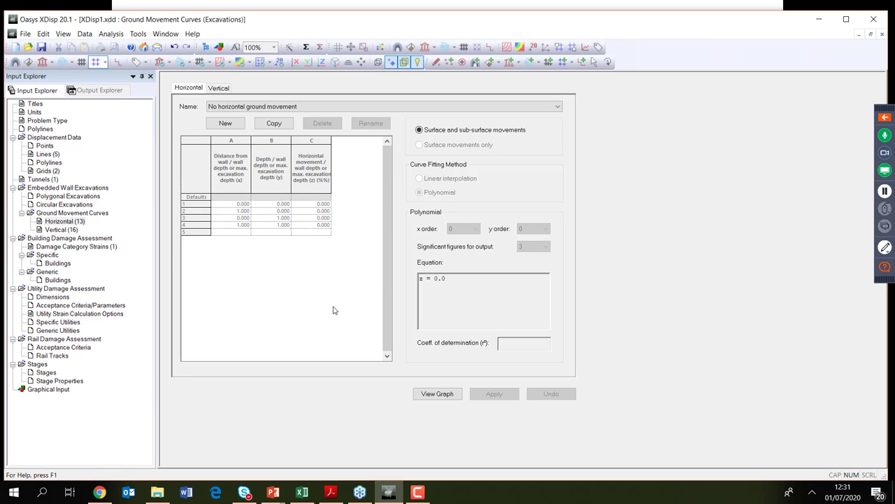
# Create a new horizontal ground movement curve named 'Horizontal Sub-surface'
pyautogui.click(227, 129)
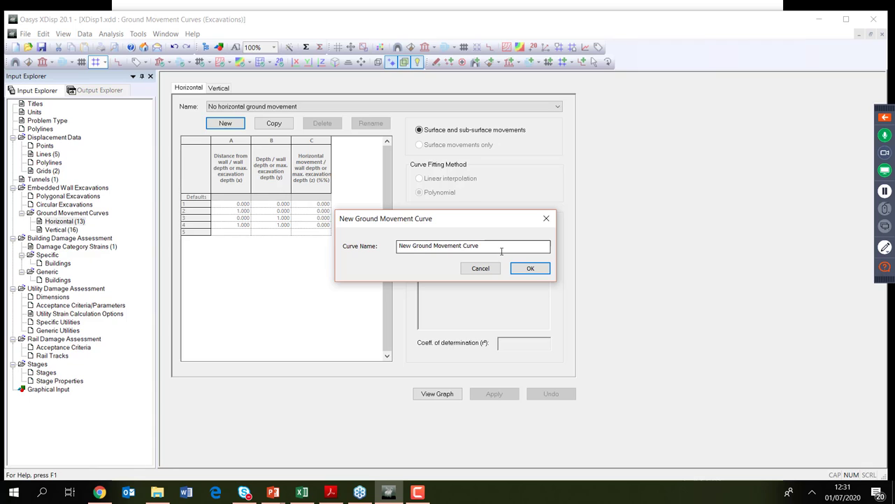
pyautogui.moveTo(502, 251); pyautogui.dragTo(319, 227)
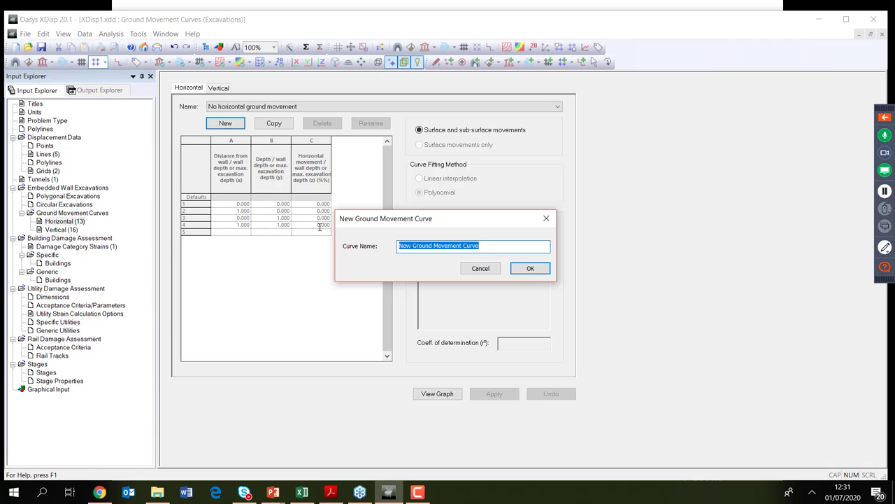
pyautogui.write('Hor')
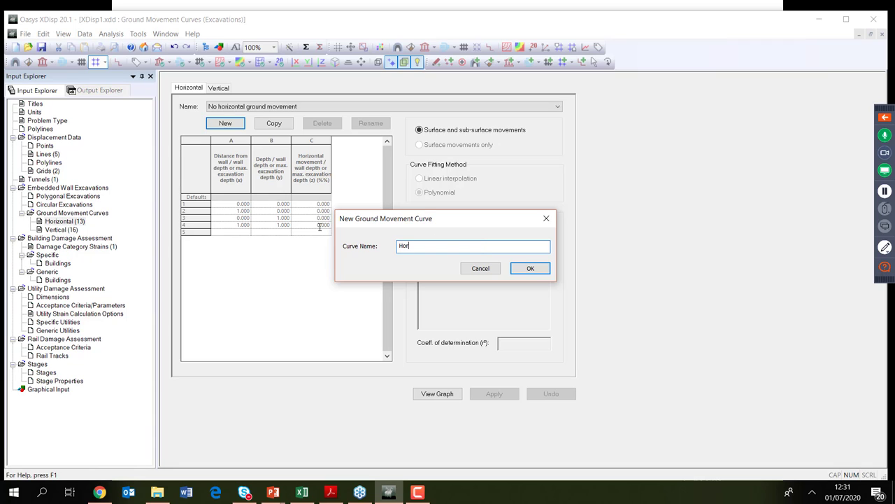
pyautogui.write('izontal Sub-surface')
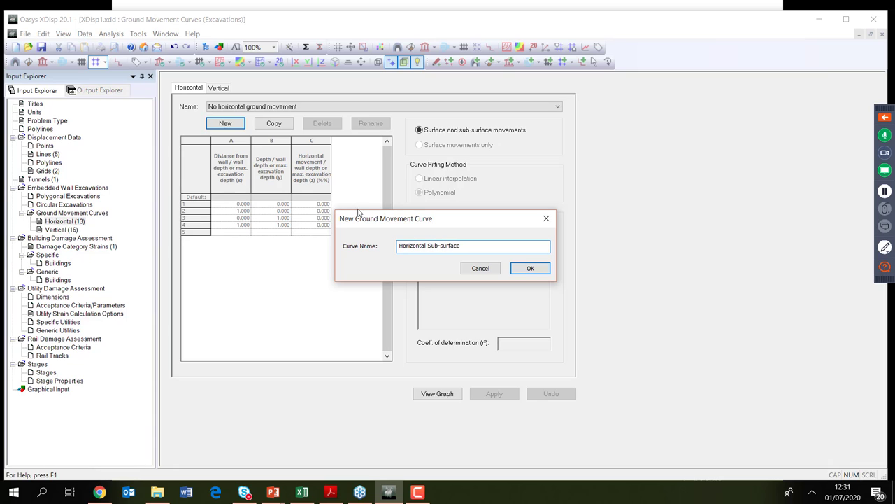
pyautogui.click(541, 271)
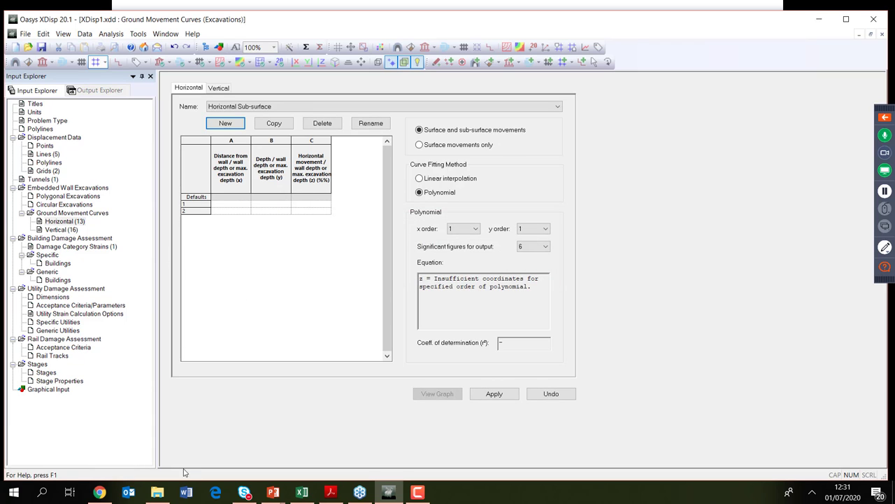
# Go to Excel's Sub surface curves sheet and locate the Horizontal table values starting at B5
pyautogui.click(308, 493)
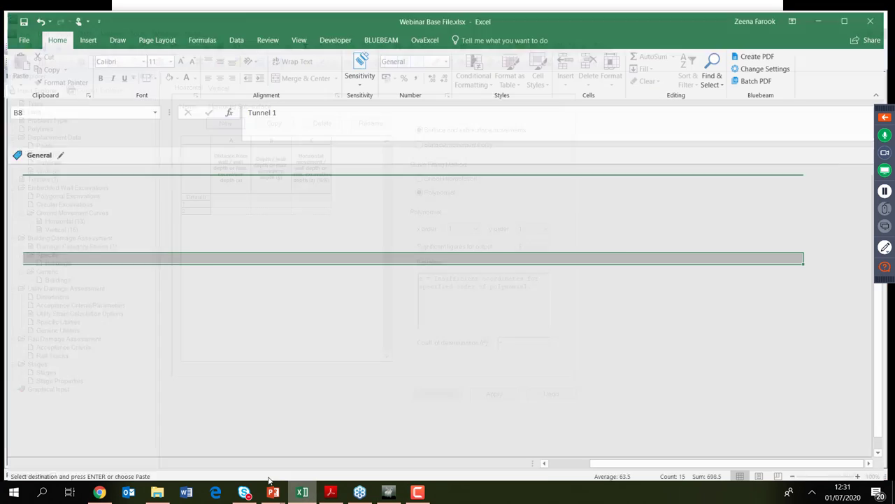
pyautogui.click(196, 460)
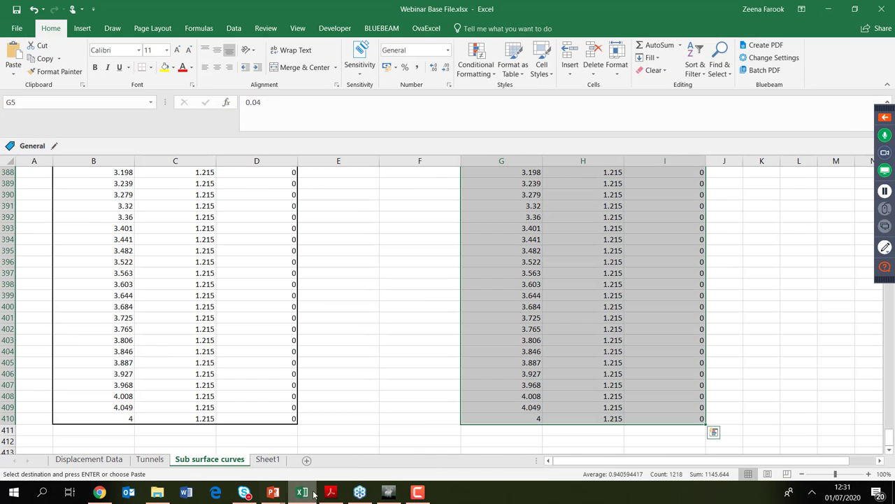
pyautogui.click(389, 493)
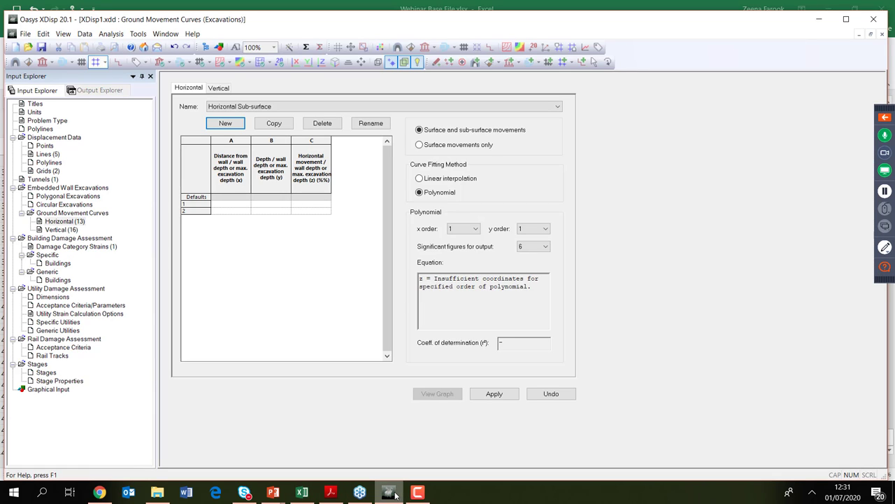
pyautogui.click(303, 493)
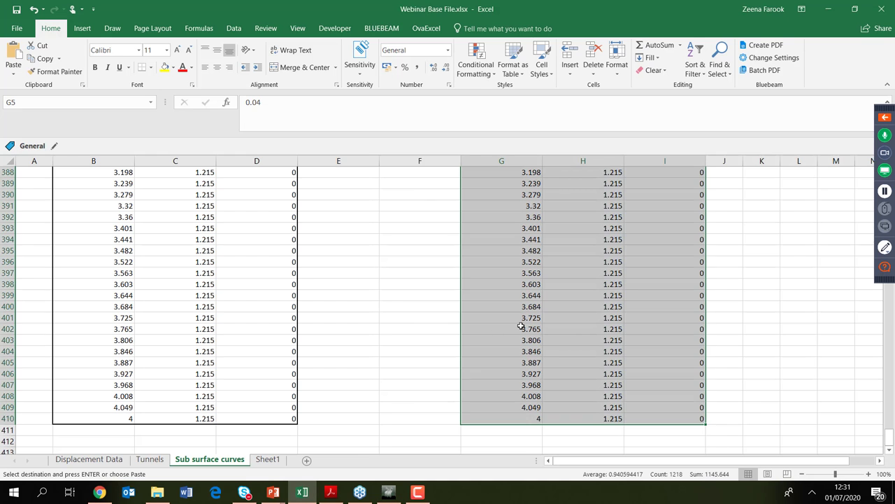
pyautogui.scroll(20, 521, 326)
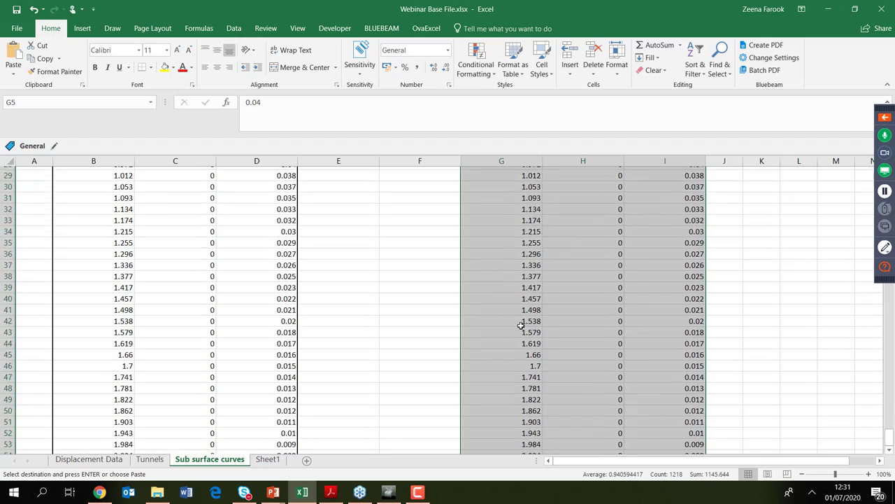
pyautogui.scroll(10, 521, 326)
pyautogui.click(89, 257)
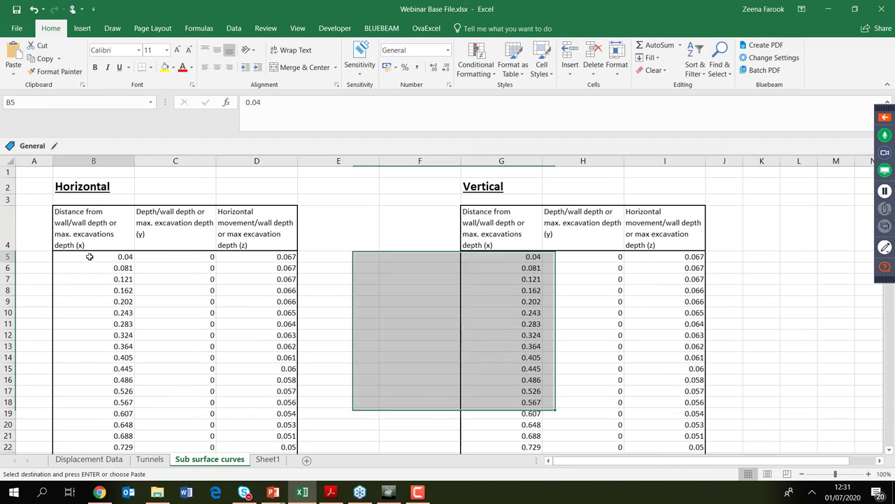
pyautogui.moveTo(89, 256); pyautogui.dragTo(278, 413)
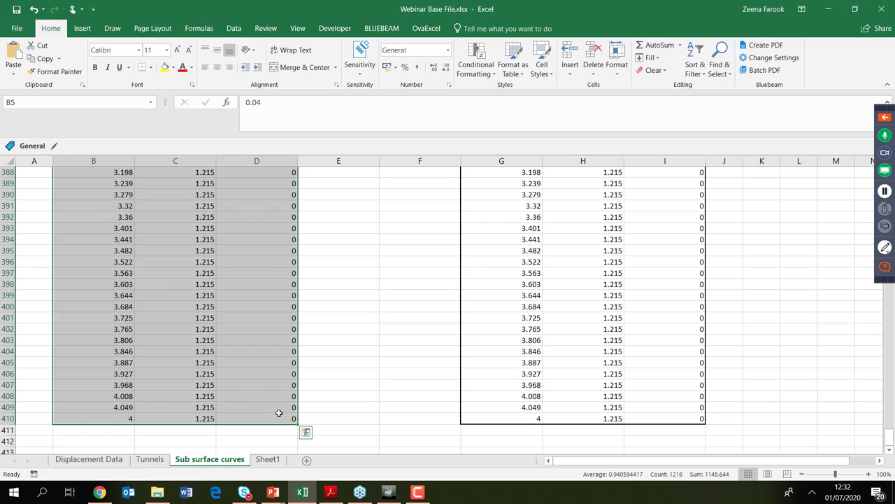
pyautogui.press('Return')
pyautogui.press('F2')
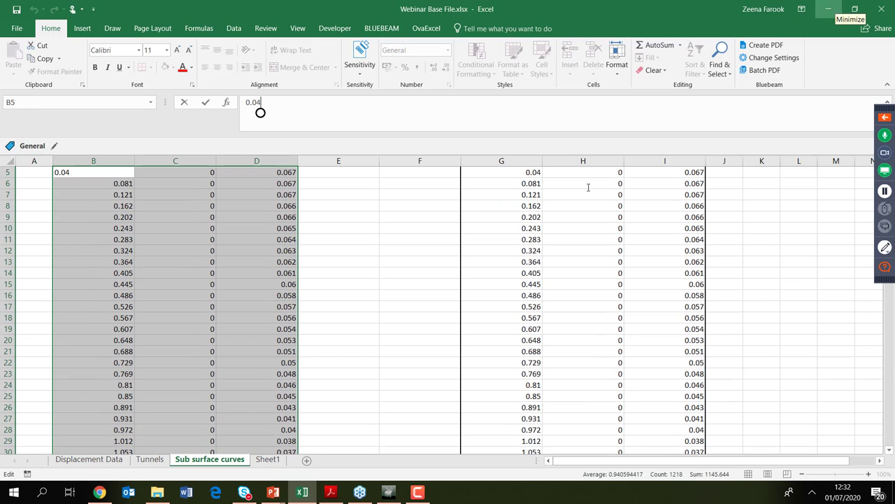
pyautogui.click(180, 321)
# Copy B5:D410 into the Horizontal Sub-surface curve's coordinate grid and apply it
pyautogui.scroll(2, 180, 320)
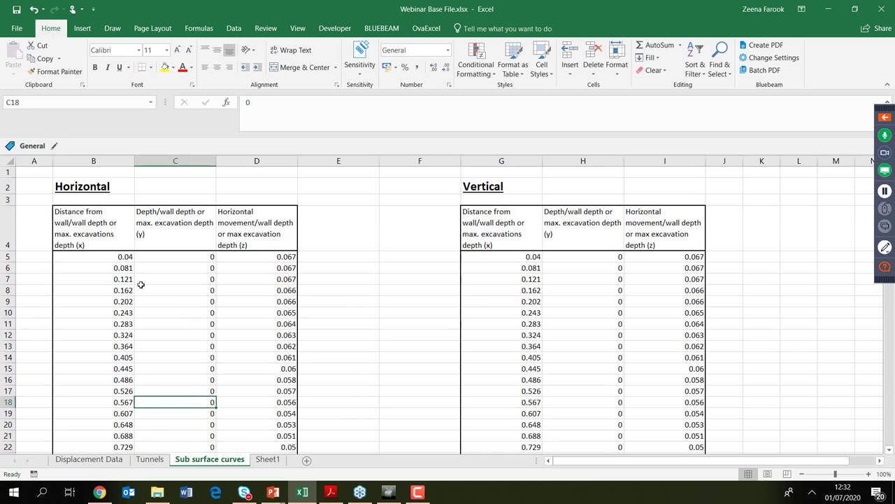
pyautogui.moveTo(120, 257); pyautogui.dragTo(277, 417)
pyautogui.hotkey('ctrl', 'c')
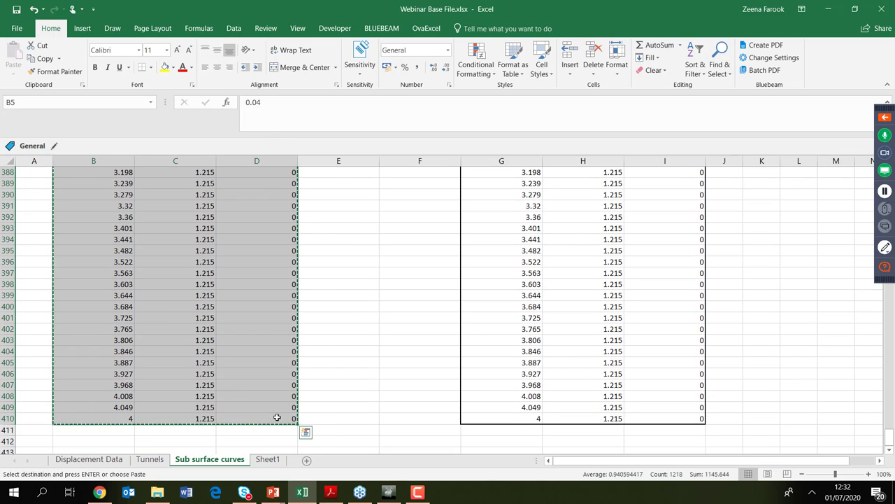
pyautogui.click(386, 493)
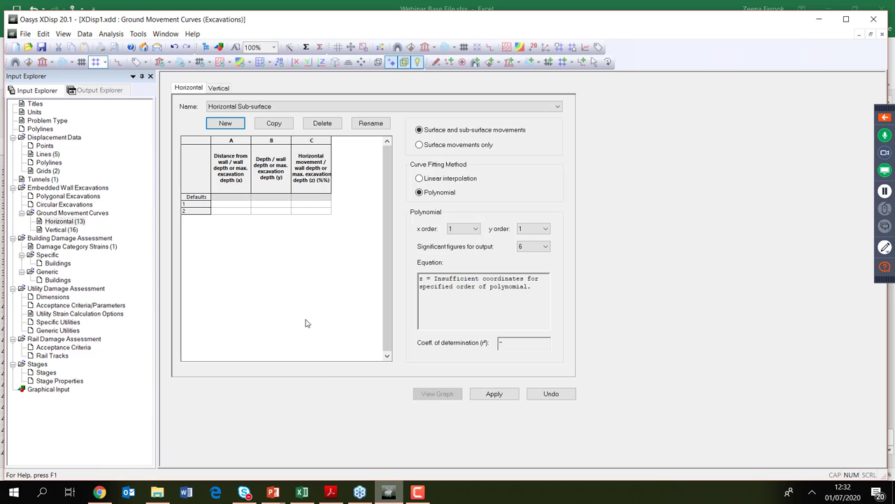
pyautogui.click(231, 205)
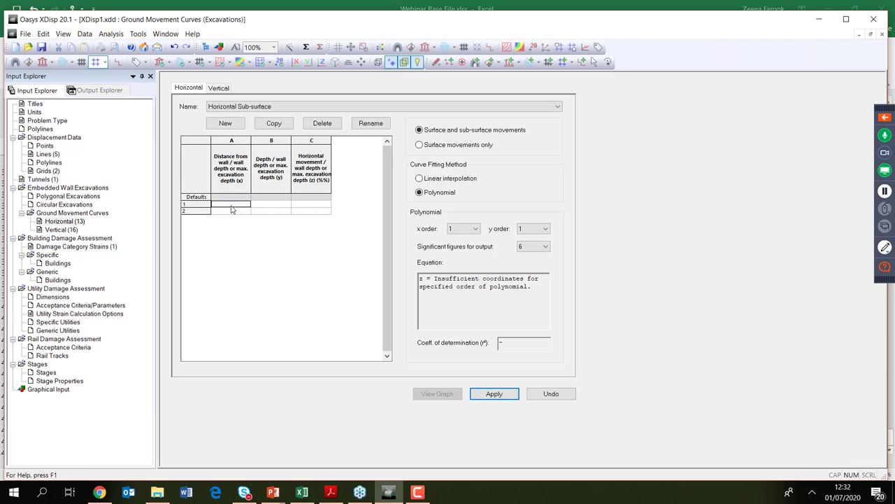
pyautogui.hotkey('ctrl', 'v')
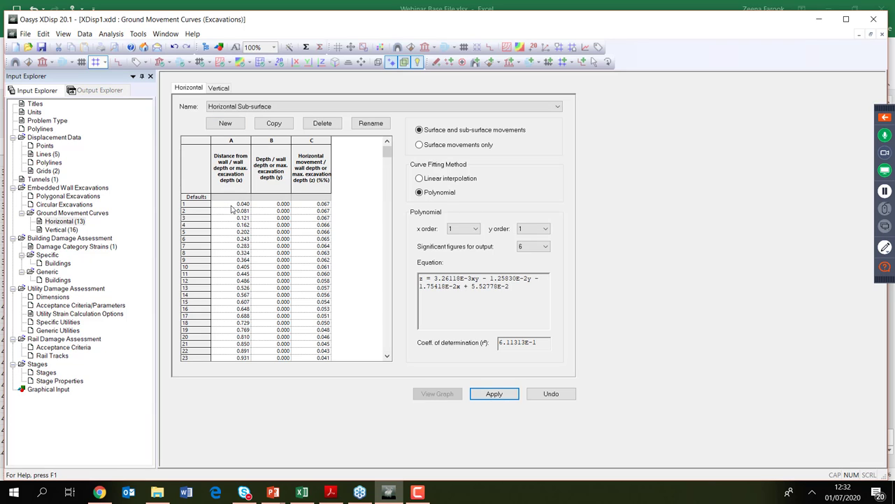
pyautogui.click(494, 394)
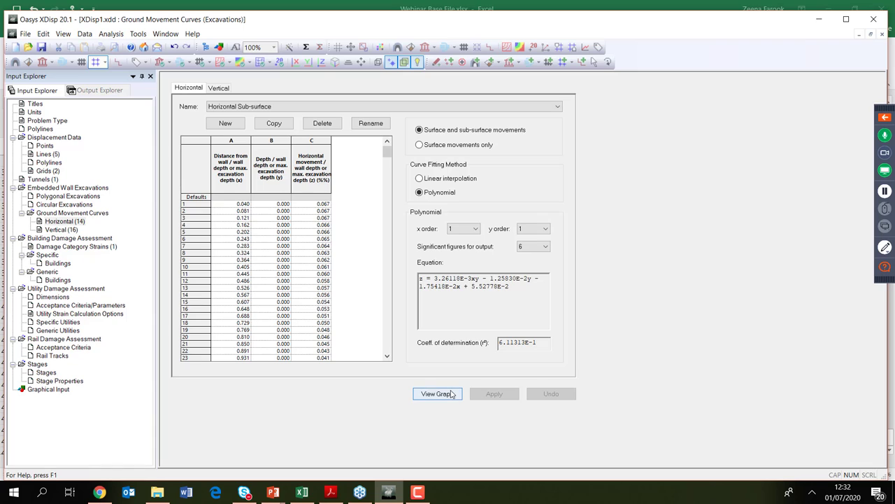
# View and zoom the Horizontal Sub-surface curve's graph, then open the vertical ground movement curves
pyautogui.click(437, 394)
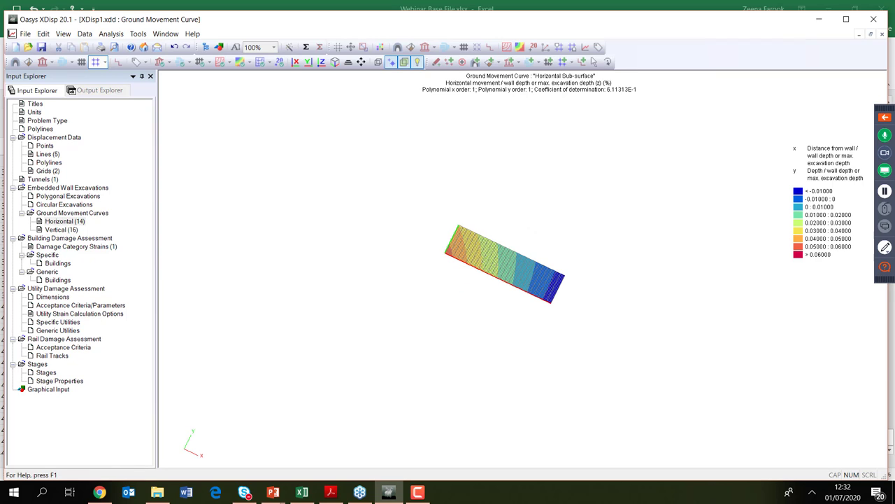
pyautogui.scroll(2, 505, 268)
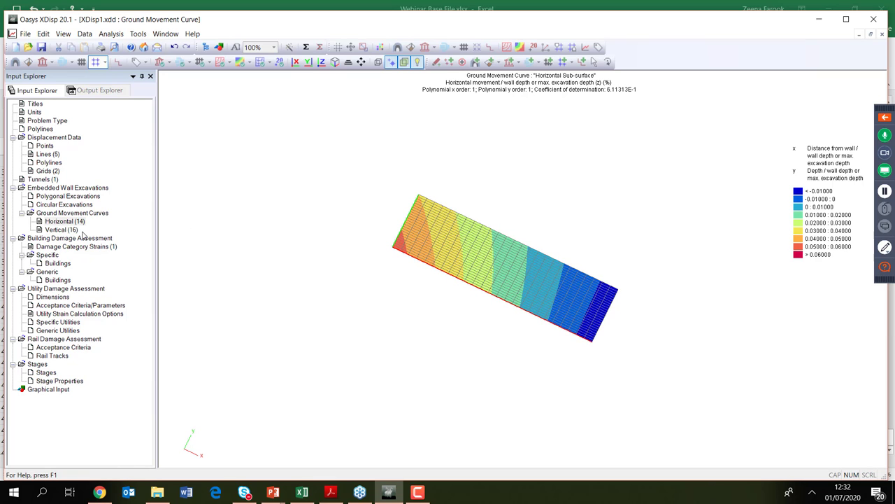
pyautogui.doubleClick(62, 232)
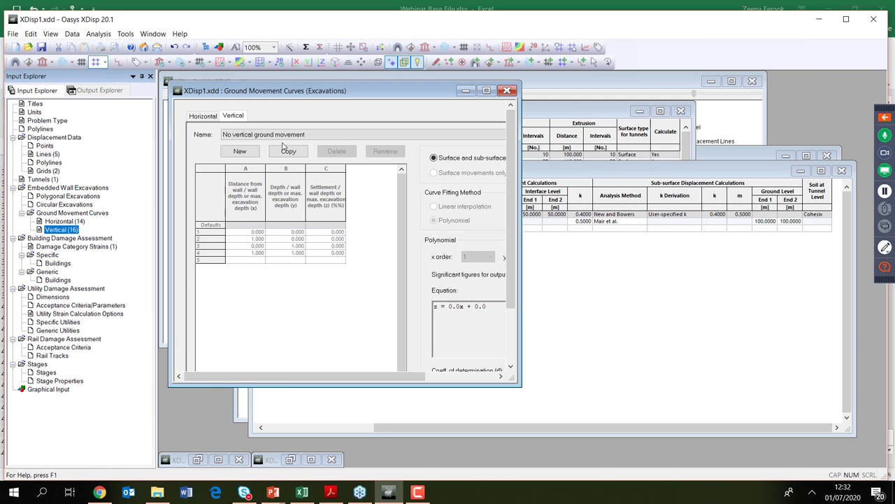
# Create a new vertical curve named 'Vertical Sub-surface' and return to the Excel workbook
pyautogui.click(241, 152)
pyautogui.moveTo(550, 246); pyautogui.dragTo(345, 265)
pyautogui.write('Va')
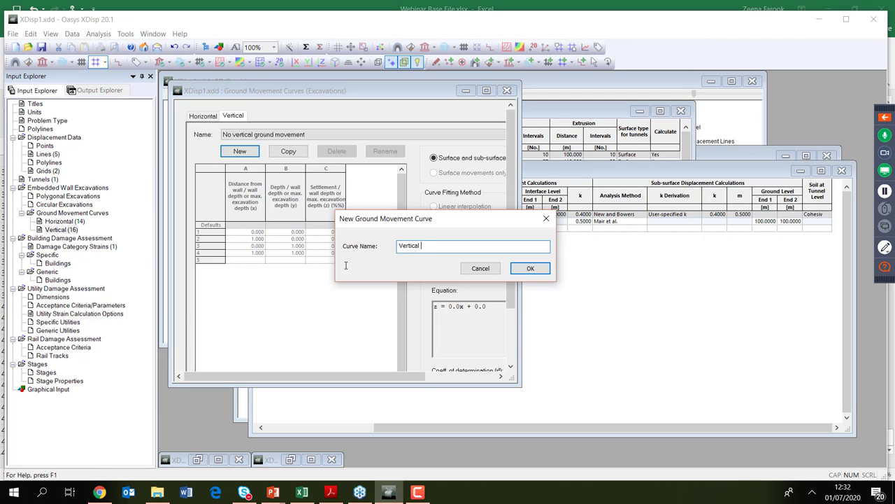
pyautogui.write('rtical Sub-surface')
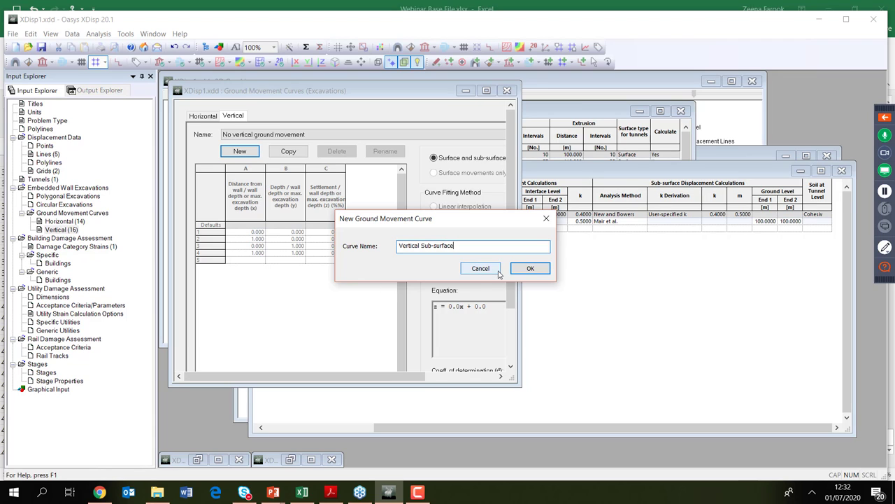
pyautogui.click(526, 272)
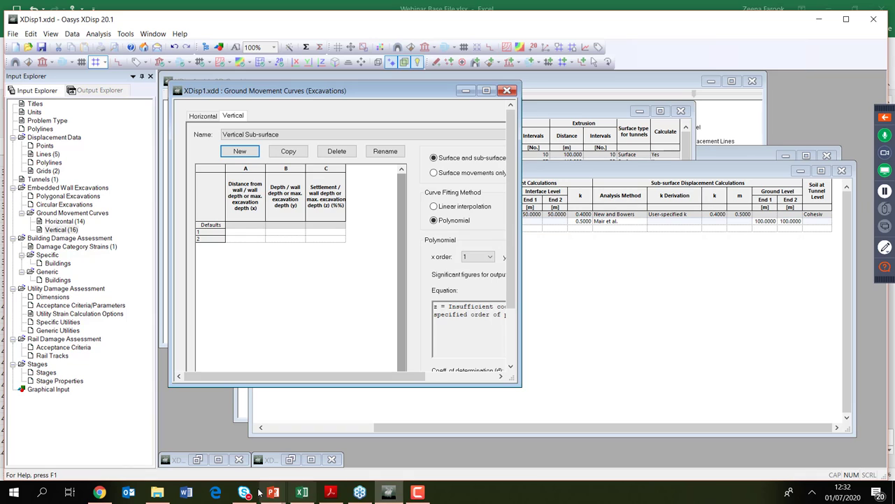
pyautogui.click(303, 492)
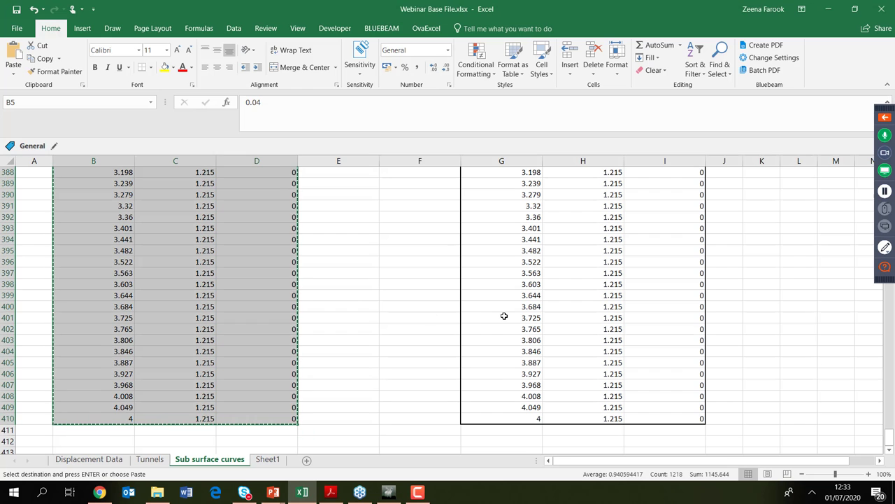
# Paste the Excel Vertical table values (G5:I410) into the Vertical Sub-surface curve and apply them
pyautogui.scroll(20, 503, 317)
pyautogui.scroll(20, 504, 316)
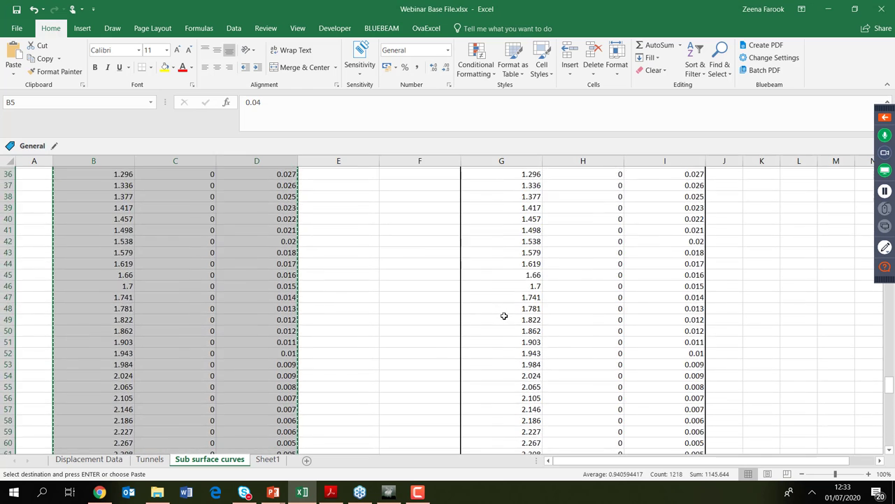
pyautogui.moveTo(488, 257); pyautogui.dragTo(686, 427)
pyautogui.hotkey('ctrl', 'c')
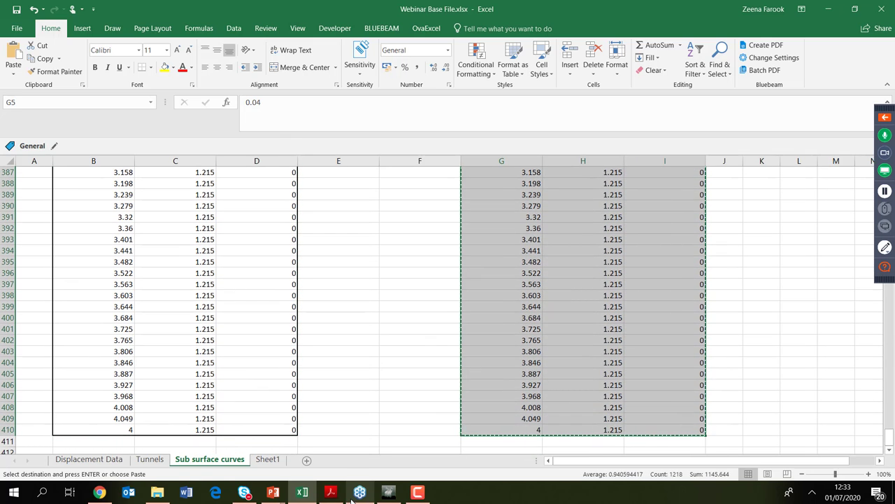
pyautogui.click(395, 493)
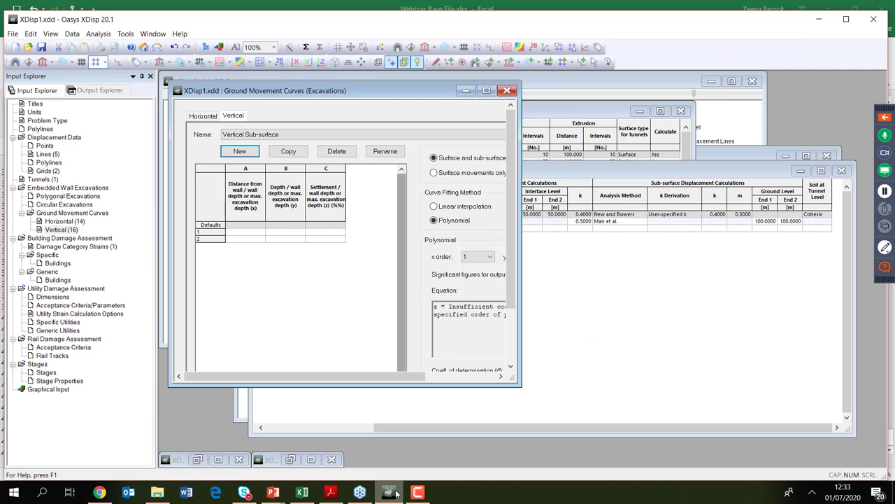
pyautogui.click(252, 232)
pyautogui.hotkey('ctrl', 'v')
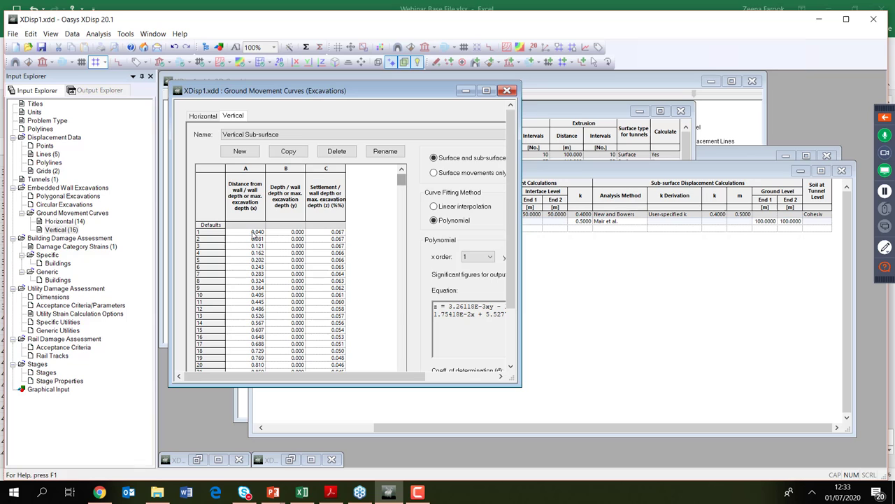
pyautogui.click(487, 91)
pyautogui.click(494, 394)
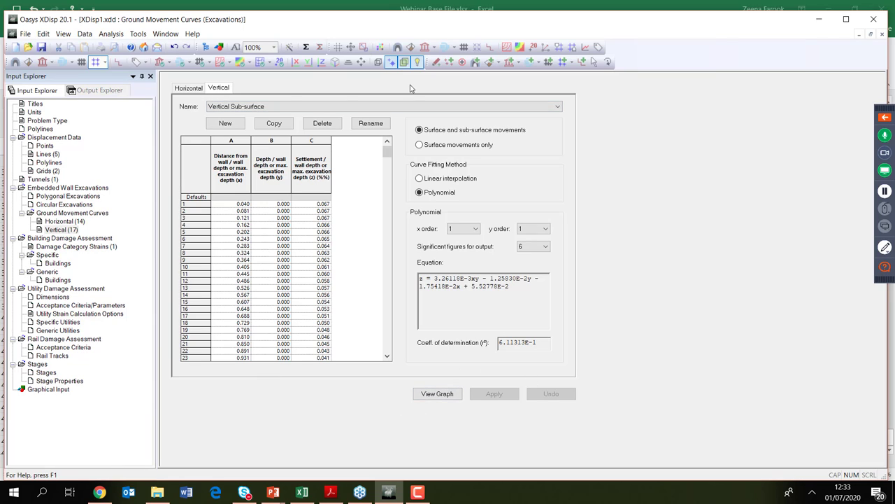
# Check the curve name list unchanged, then bring up the Circular Excavations settings
pyautogui.click(560, 107)
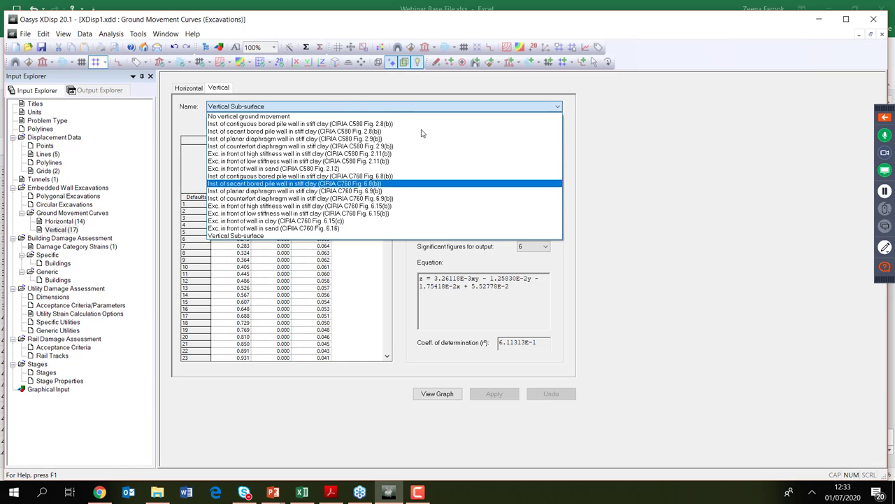
pyautogui.click(658, 288)
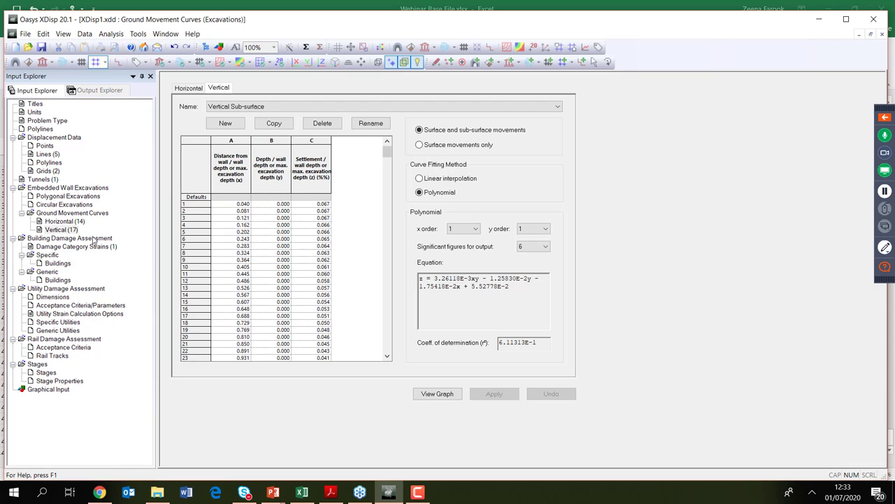
pyautogui.doubleClick(79, 204)
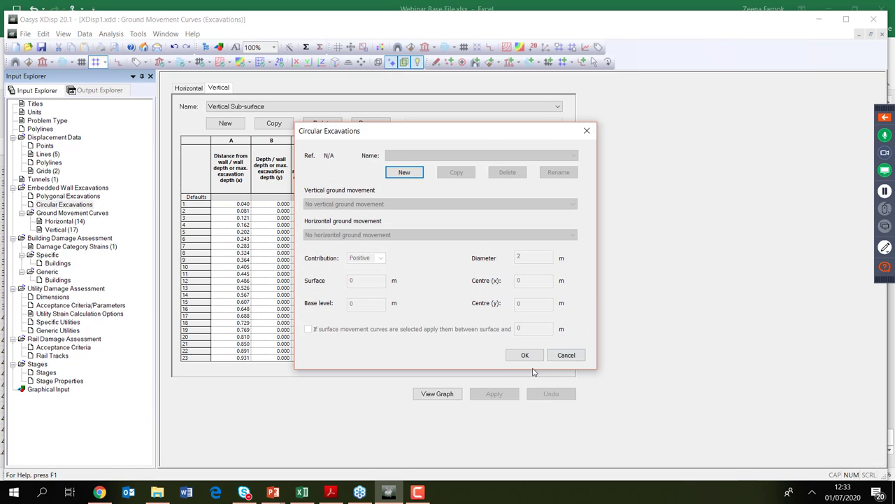
# Cancel Circular Excavations and create a new polygonal excavation named Excavation 1
pyautogui.click(567, 354)
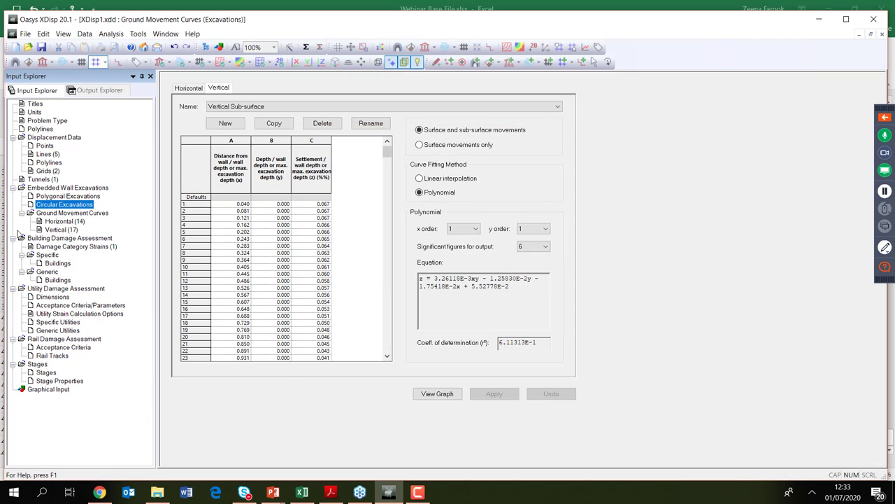
pyautogui.click(49, 198)
pyautogui.doubleClick(49, 198)
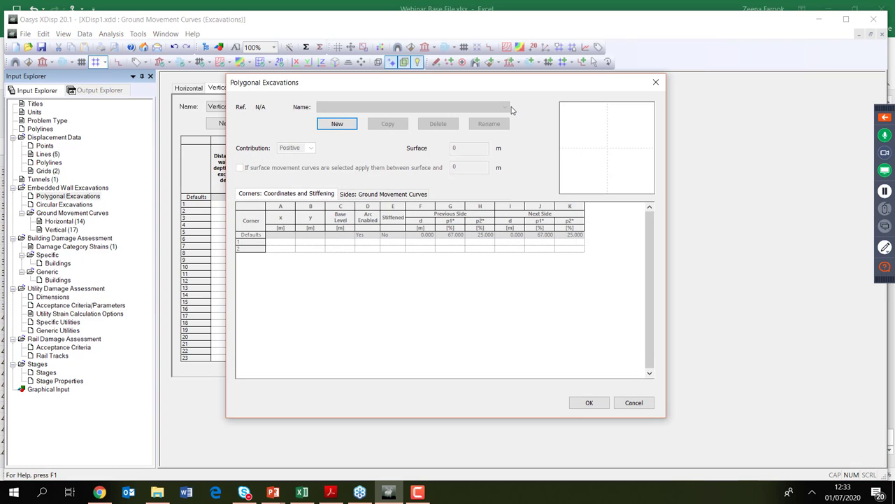
pyautogui.click(327, 124)
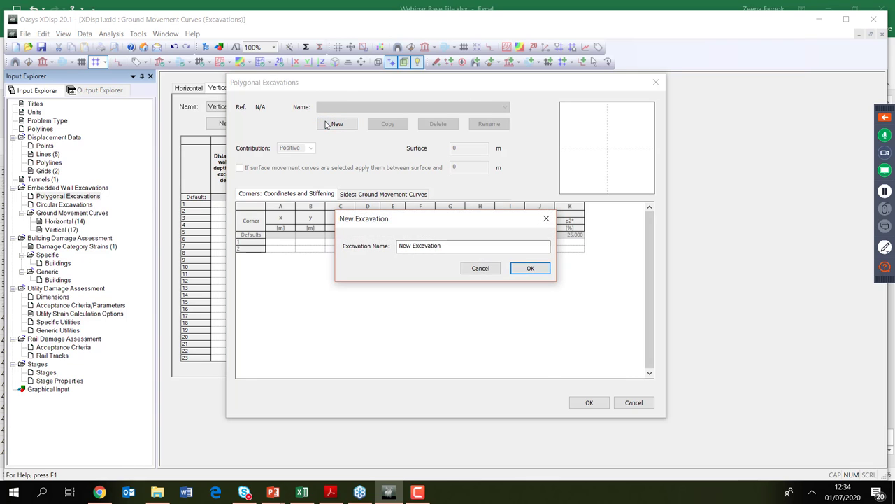
pyautogui.moveTo(470, 246); pyautogui.dragTo(348, 247)
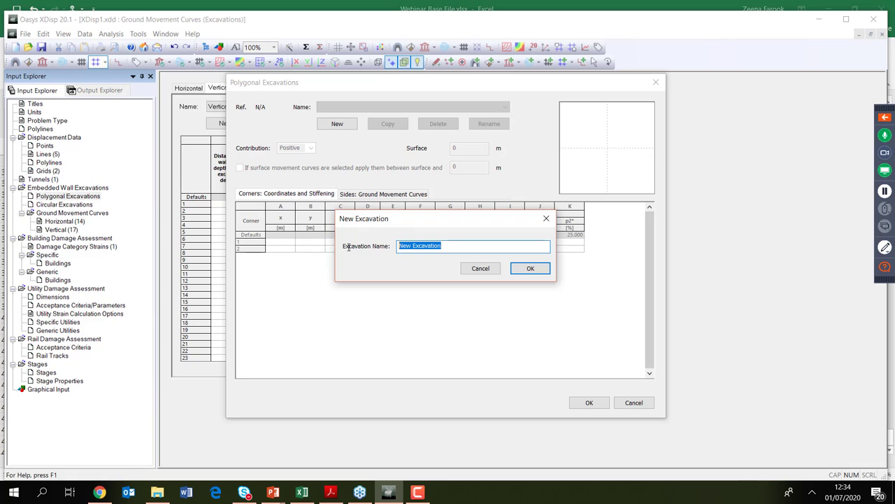
pyautogui.write('E')
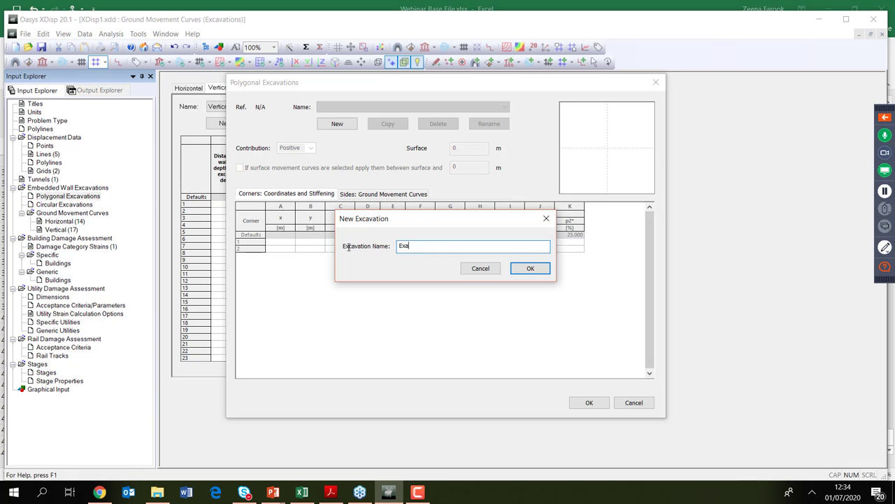
pyautogui.write('xcavation 1')
pyautogui.click(530, 268)
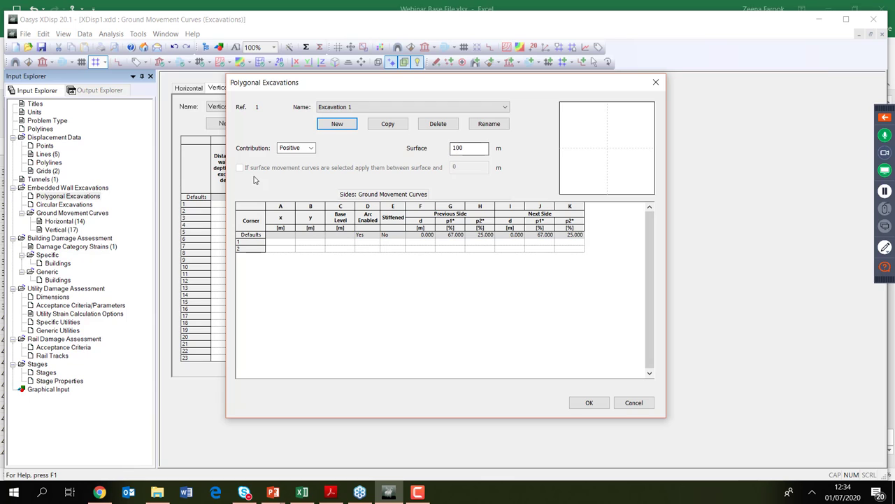
# Enter the first two corners, (50,80) and (90,80), each with base level 85 m
pyautogui.click(272, 242)
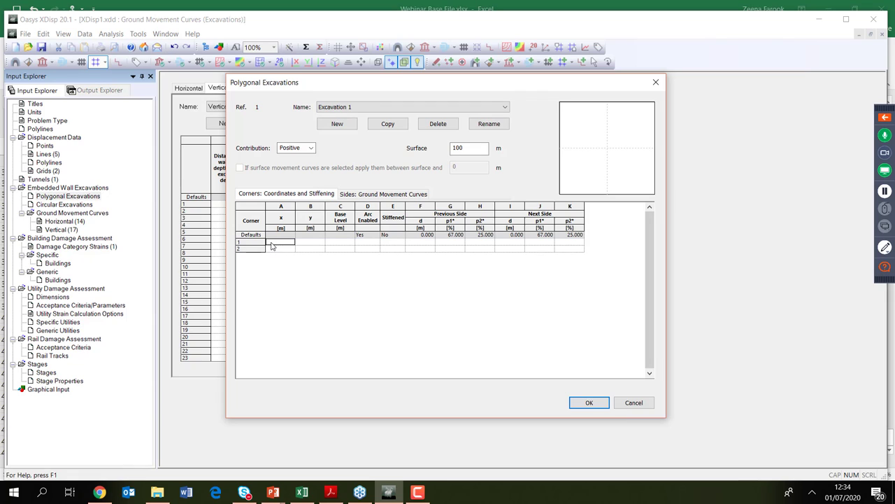
pyautogui.write('50')
pyautogui.press('Tab')
pyautogui.write('50')
pyautogui.press('Tab')
pyautogui.write('85')
pyautogui.press('Tab')
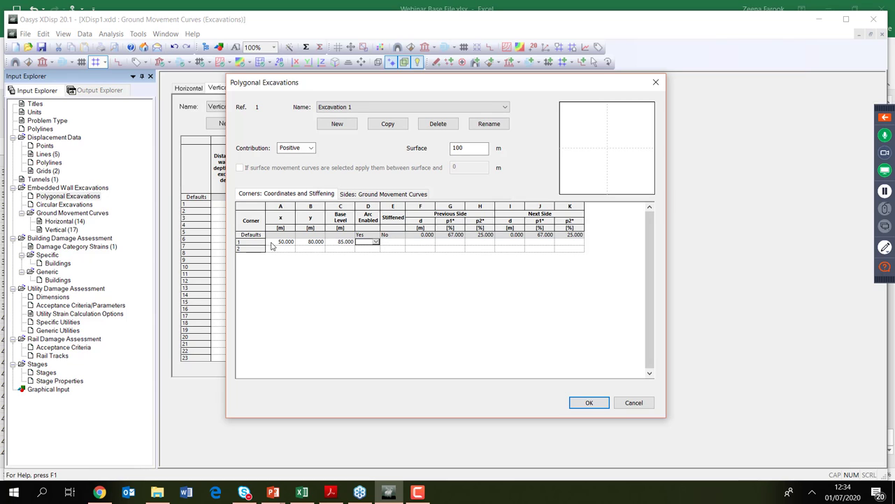
pyautogui.press('Tab')
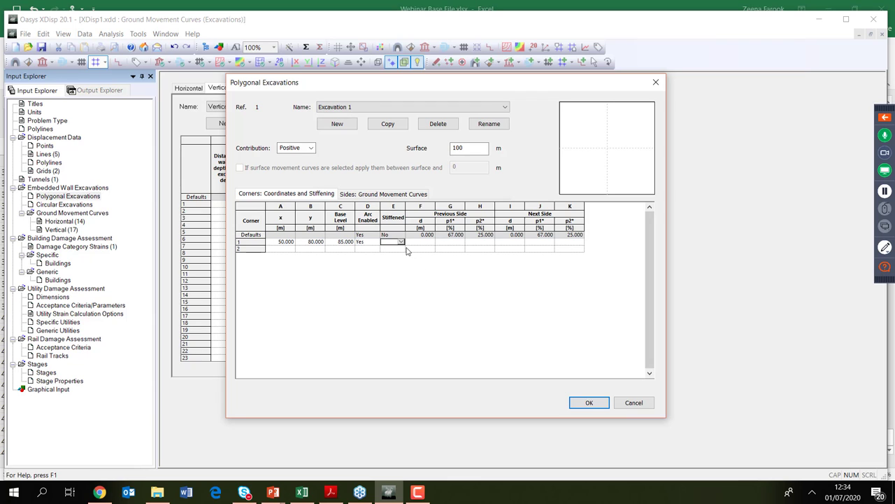
pyautogui.press('Return')
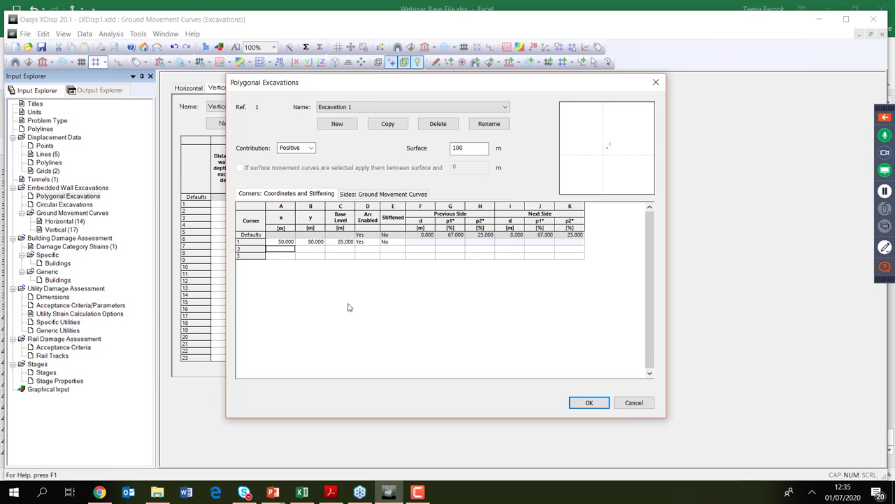
pyautogui.write('90')
pyautogui.press('Tab')
pyautogui.write('80')
pyautogui.press('Tab')
pyautogui.write('85')
pyautogui.press('Tab')
pyautogui.press('Tab')
pyautogui.press('Tab')
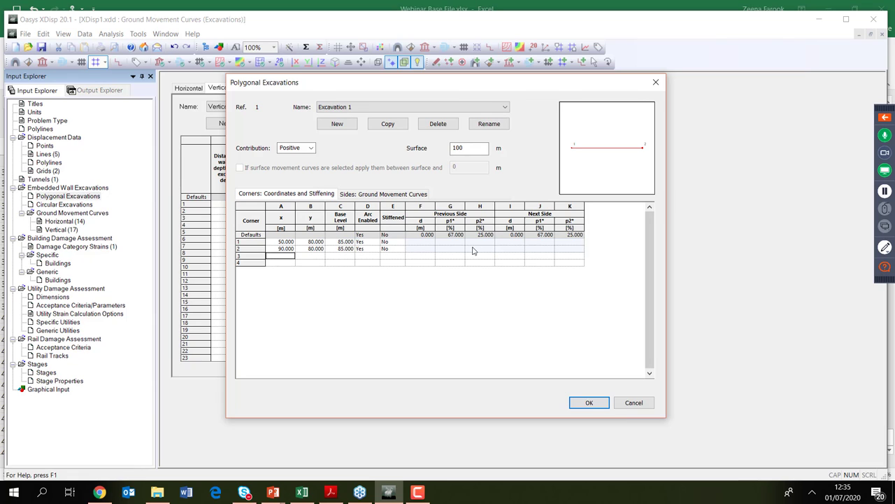
# Add corners (90,70) and (50,70) at base level 85 m to close the rectangle
pyautogui.write('90')
pyautogui.press('Tab')
pyautogui.write('70')
pyautogui.press('Tab')
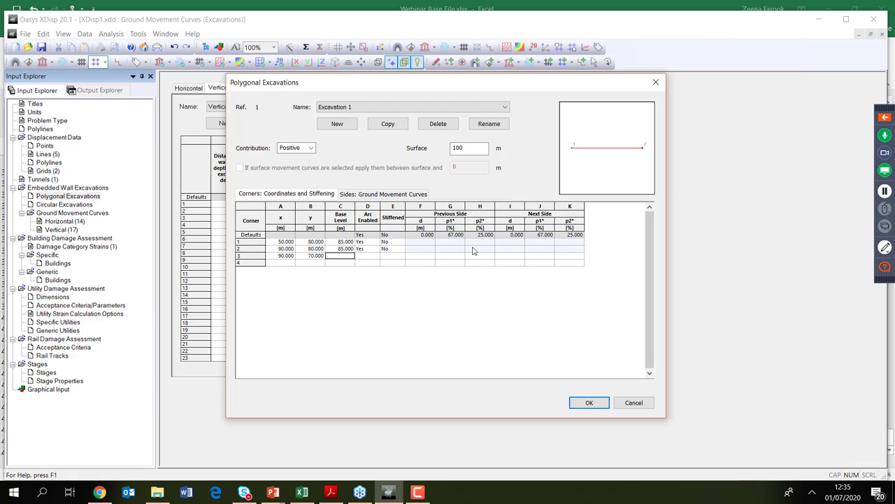
pyautogui.write('85')
pyautogui.press('Tab')
pyautogui.press('Tab')
pyautogui.press('Tab')
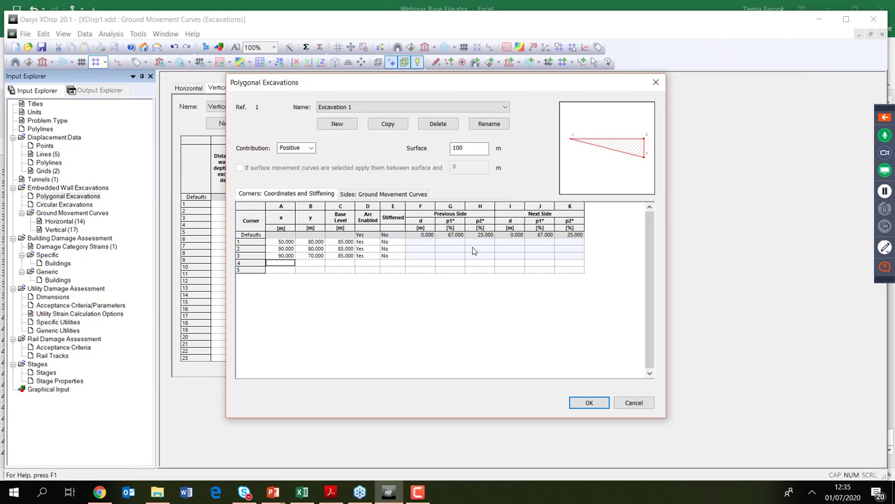
pyautogui.write('50')
pyautogui.press('Tab')
pyautogui.write('70')
pyautogui.press('Tab')
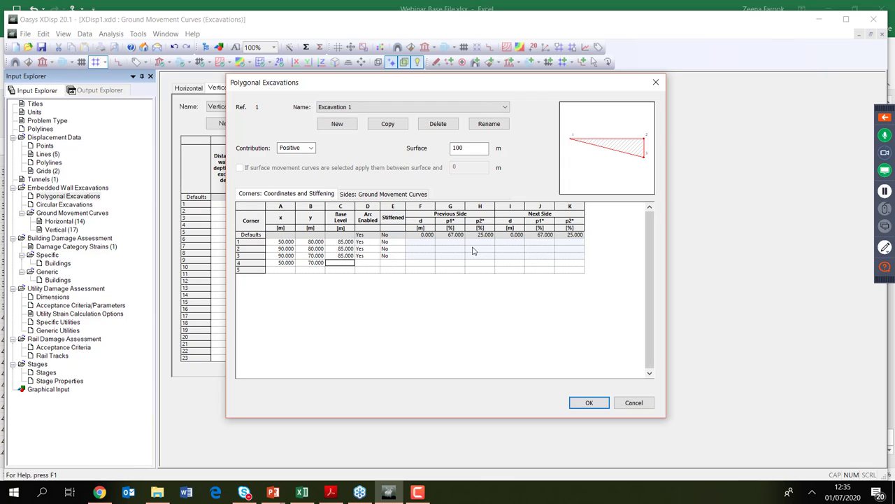
pyautogui.write('85')
pyautogui.press('Tab')
pyautogui.press('Tab')
pyautogui.press('Tab')
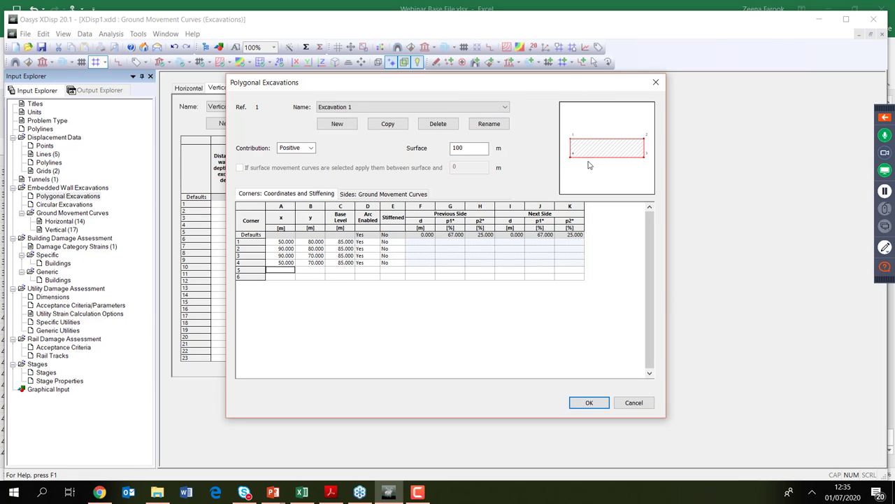
# Confirm Excavation 1 and rotate the 3D Graphical Input to see it beside the tunnel
pyautogui.click(589, 403)
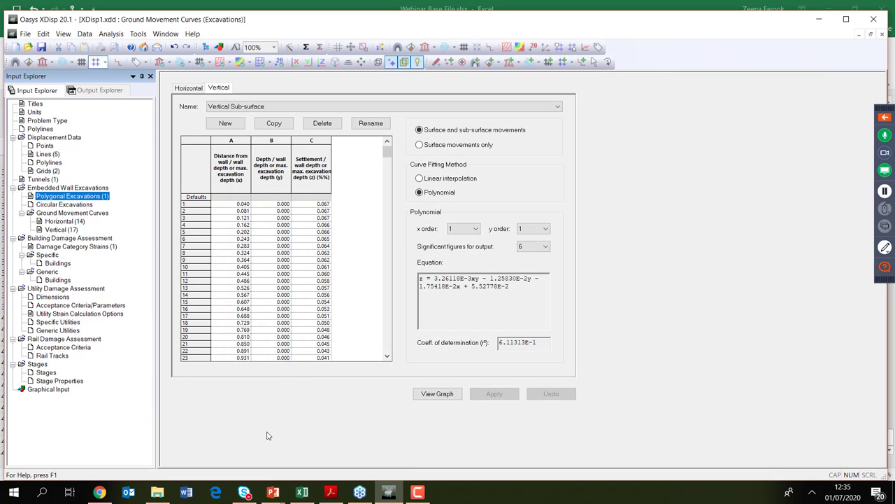
pyautogui.click(64, 389)
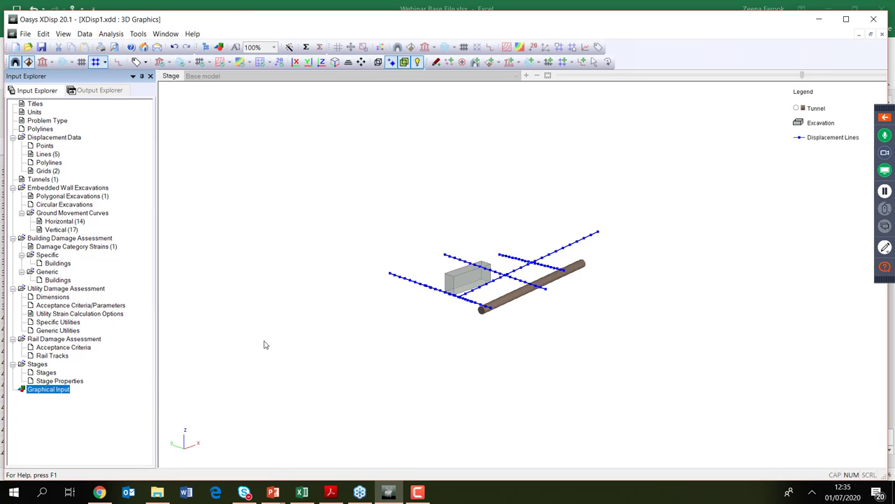
pyautogui.moveTo(369, 334); pyautogui.dragTo(395, 341)
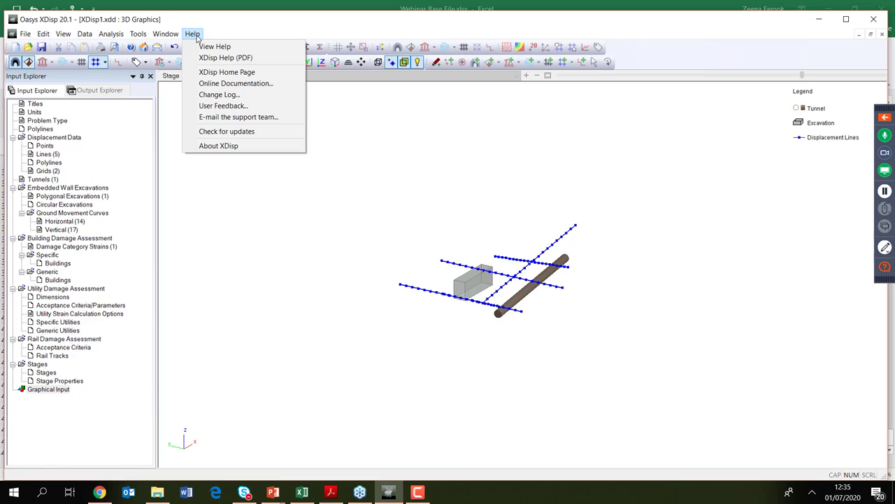
# Open the XDisp Help PDF and scroll to the Corner Stiffening contour examples on page 36
pyautogui.click(252, 59)
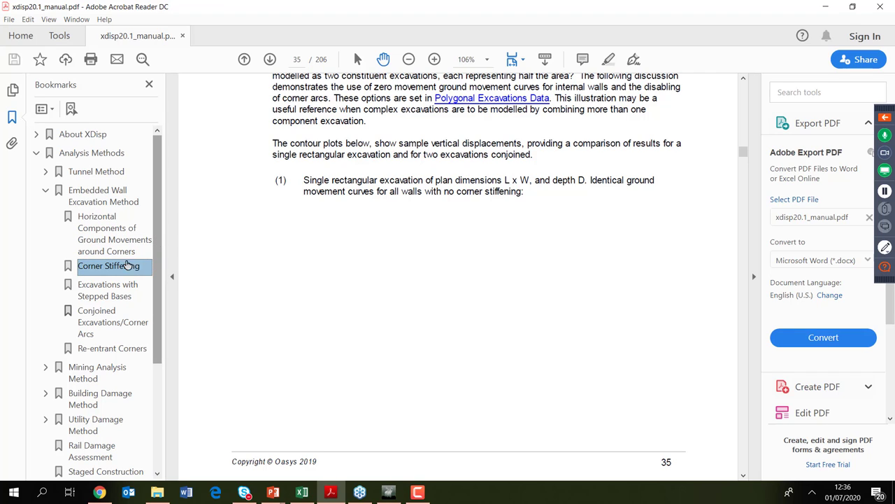
pyautogui.scroll(15, 743, 125)
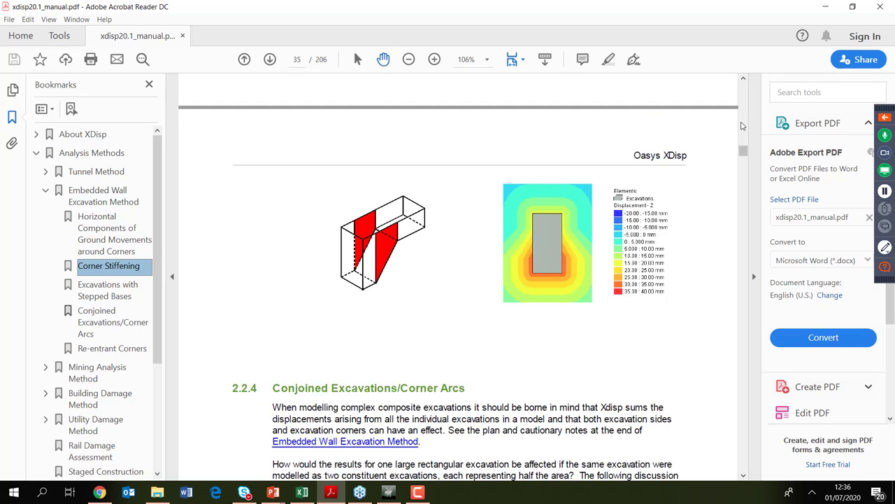
pyautogui.scroll(8, 743, 126)
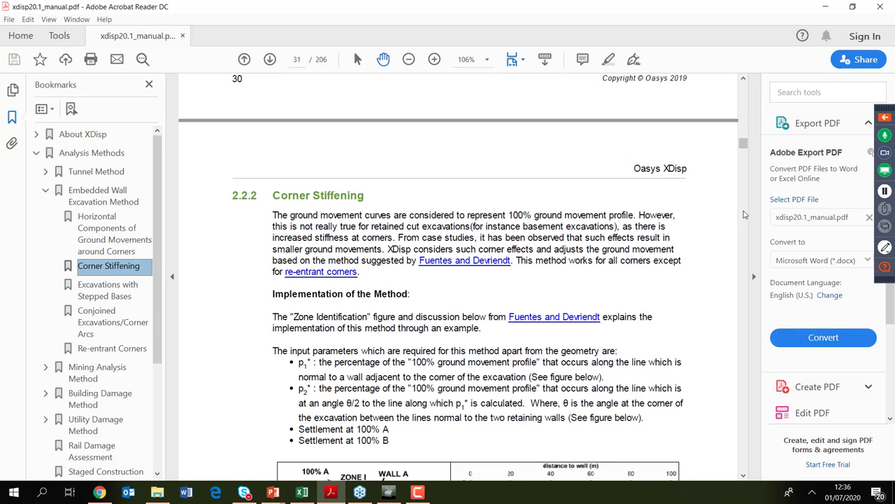
pyautogui.scroll(-10, 744, 213)
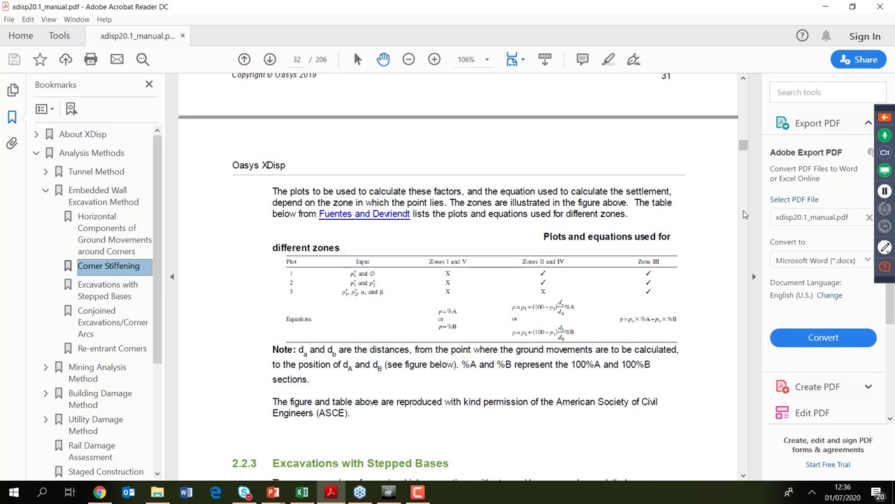
pyautogui.scroll(-6, 744, 214)
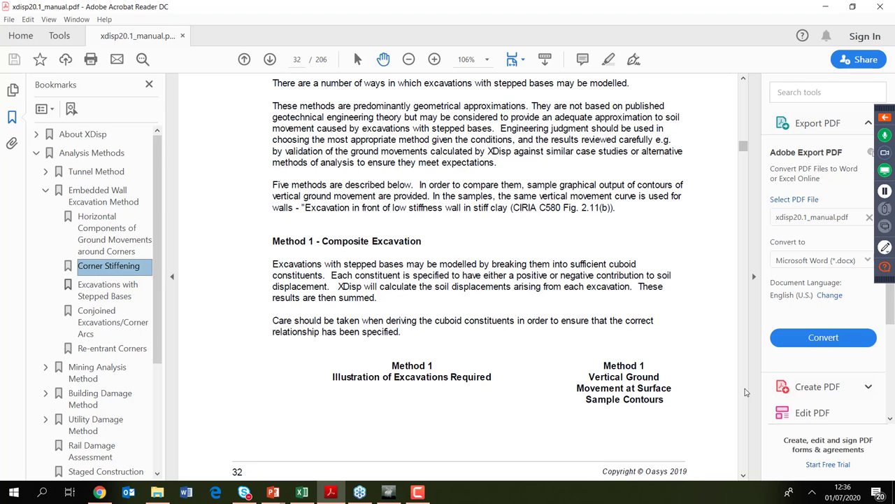
pyautogui.scroll(-5, 745, 392)
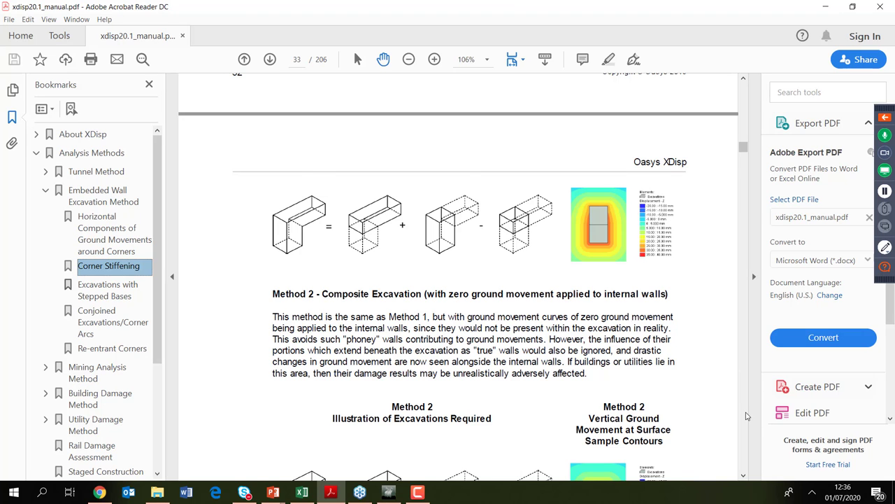
pyautogui.scroll(-10, 746, 416)
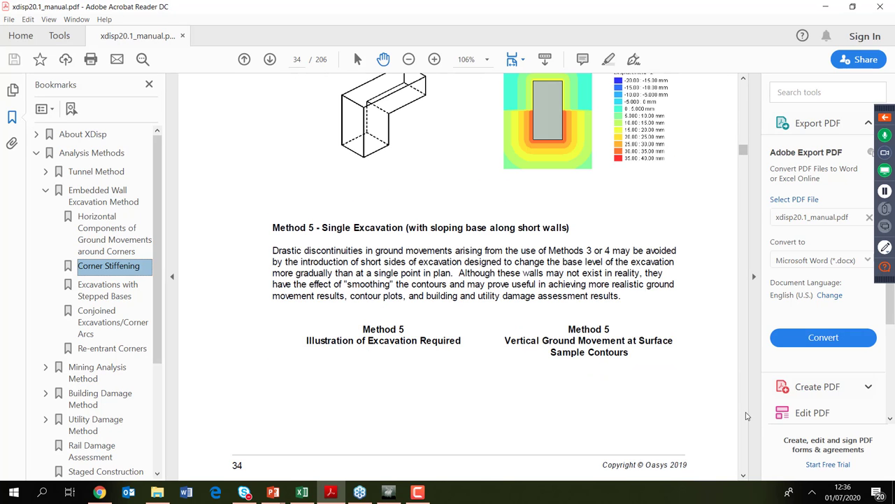
pyautogui.scroll(-10, 746, 415)
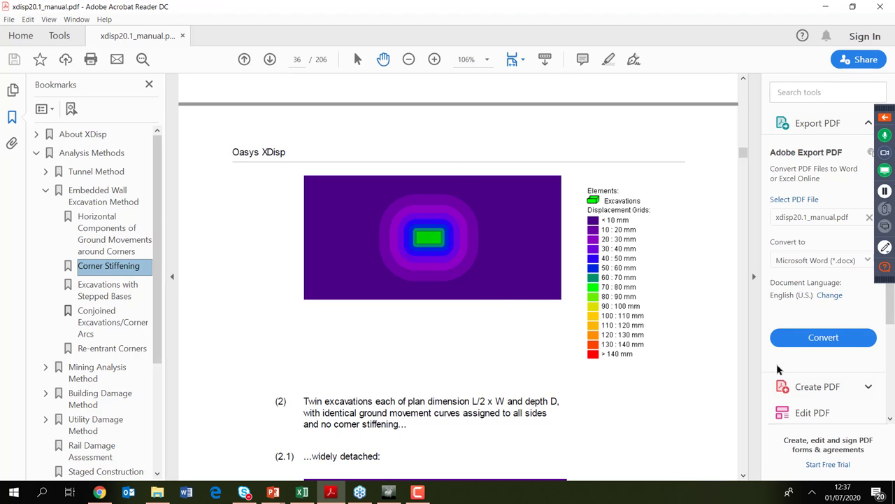
# Page through the manual to page 39, then minimise Acrobat Reader to return to XDisp
pyautogui.scroll(-5, 746, 384)
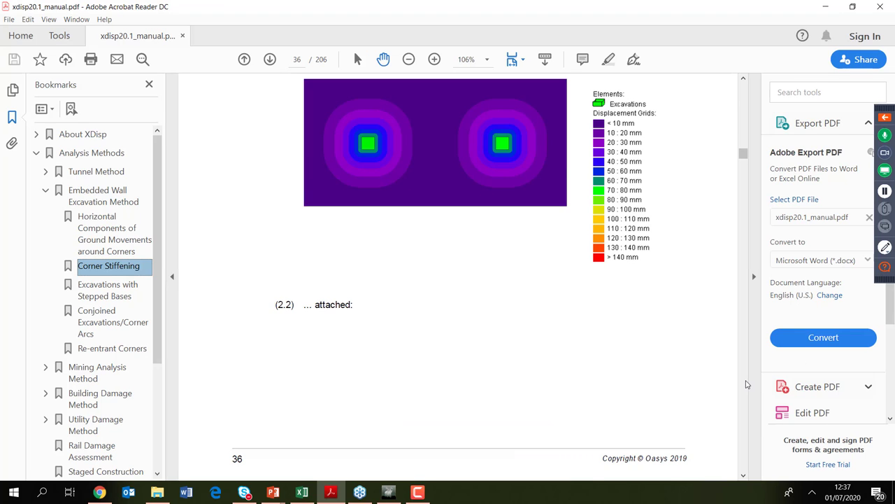
pyautogui.scroll(-8, 413, 175)
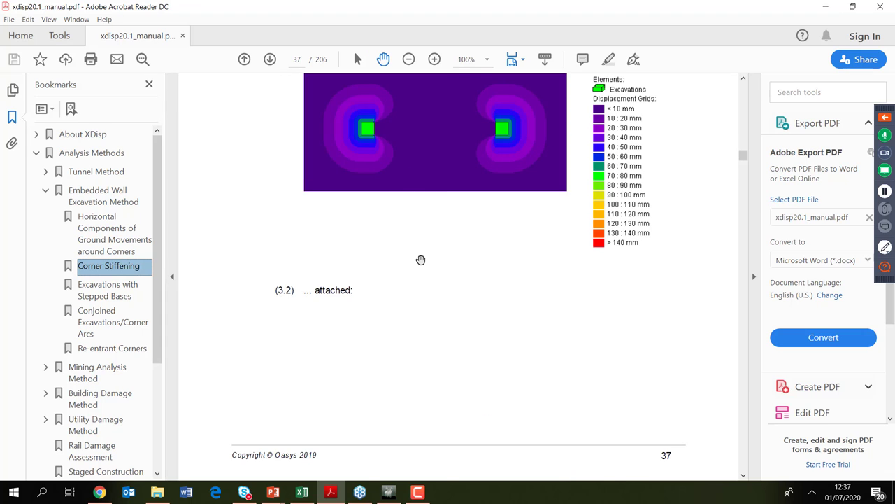
pyautogui.scroll(12, 421, 260)
pyautogui.scroll(-6, 421, 260)
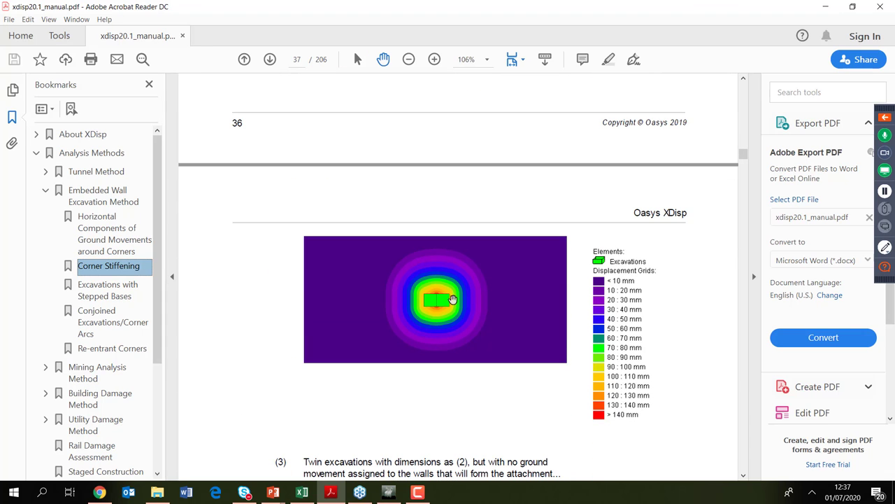
pyautogui.click(743, 414)
pyautogui.click(743, 414)
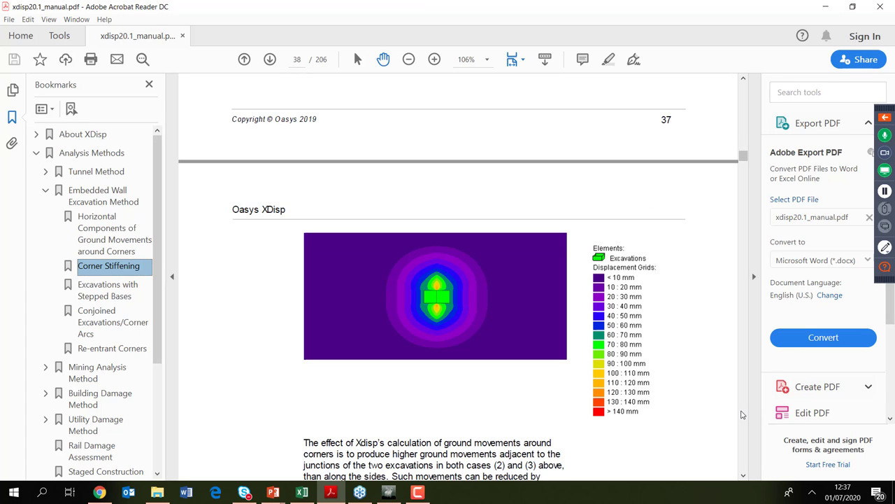
pyautogui.click(743, 414)
pyautogui.click(743, 414)
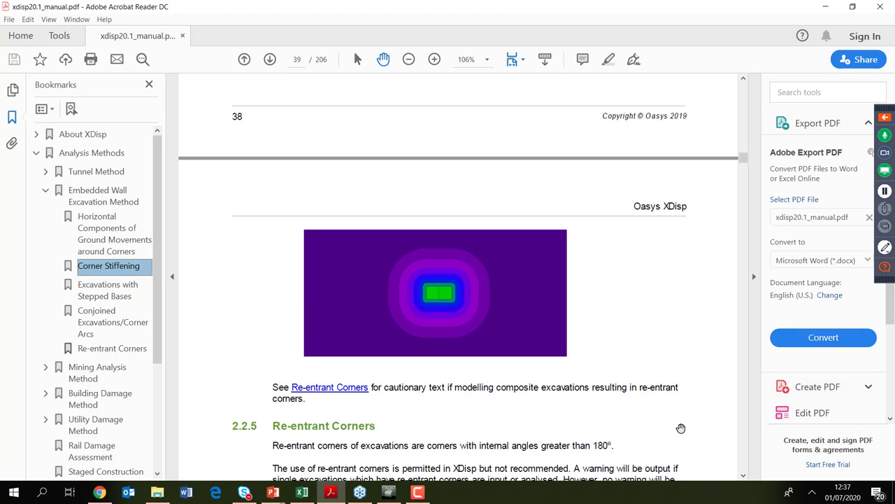
pyautogui.click(830, 9)
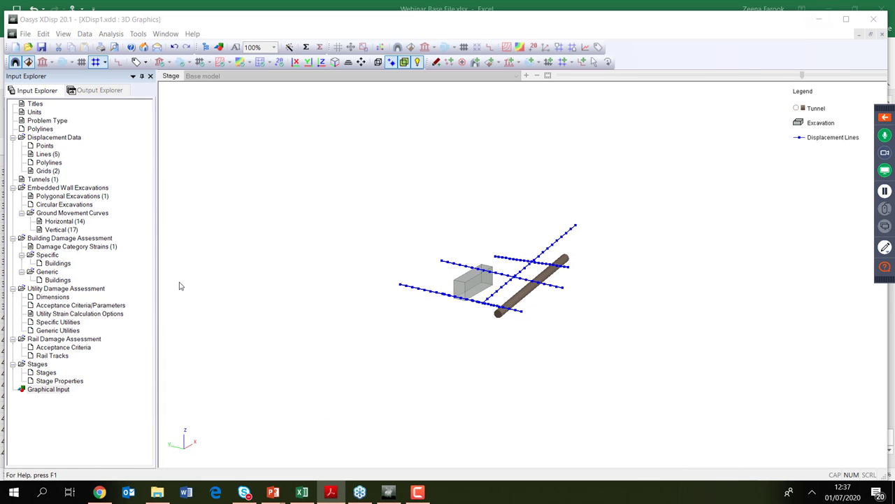
# Maximise XDisp, run the Σ analysis, and close the completed progress report
pyautogui.click(42, 47)
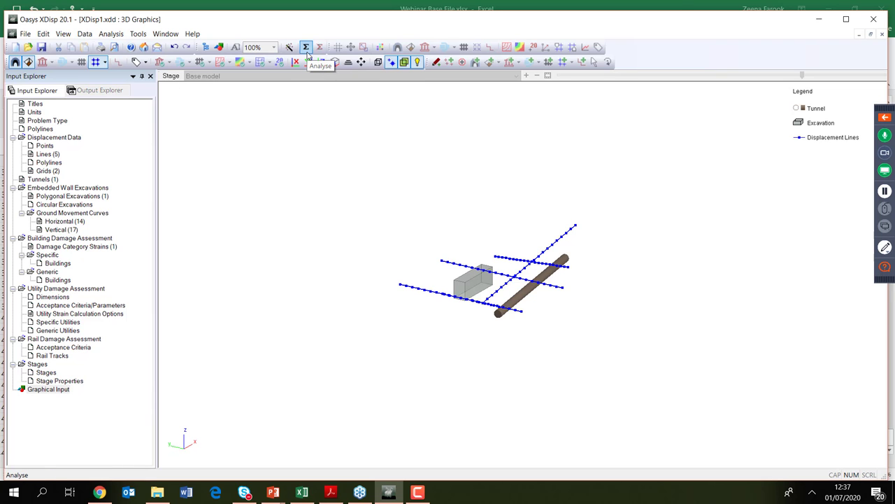
pyautogui.click(847, 19)
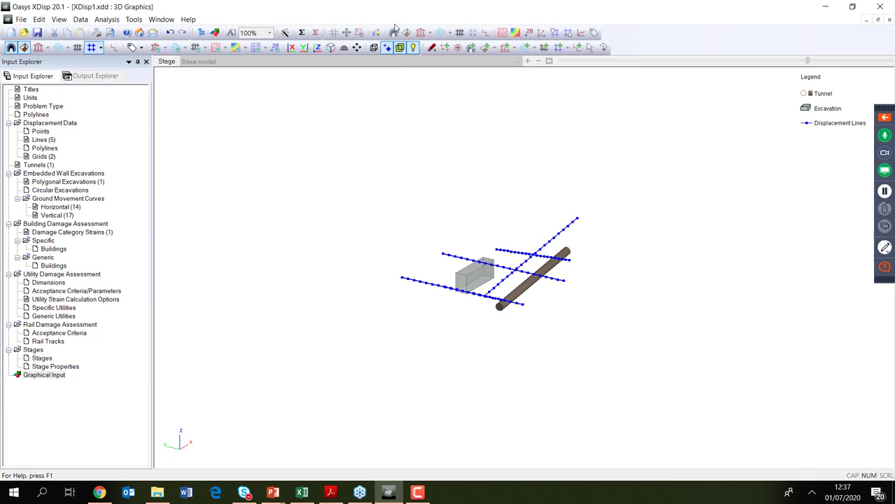
pyautogui.click(301, 33)
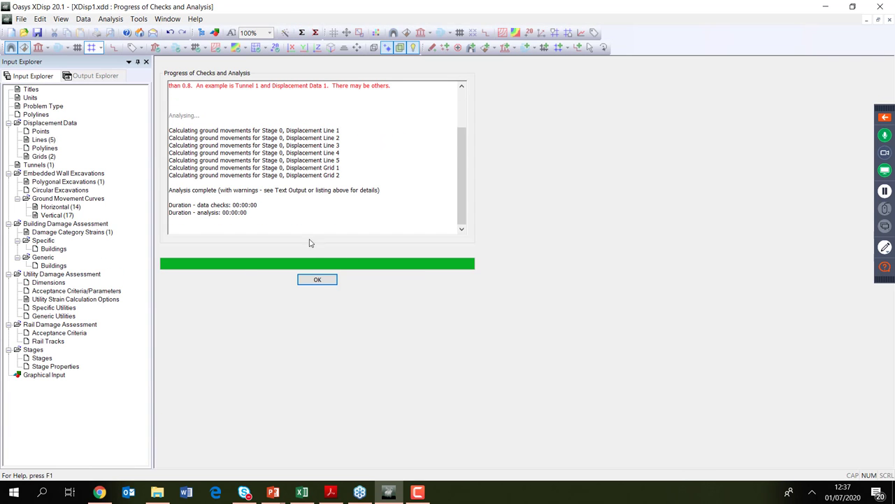
pyautogui.click(318, 280)
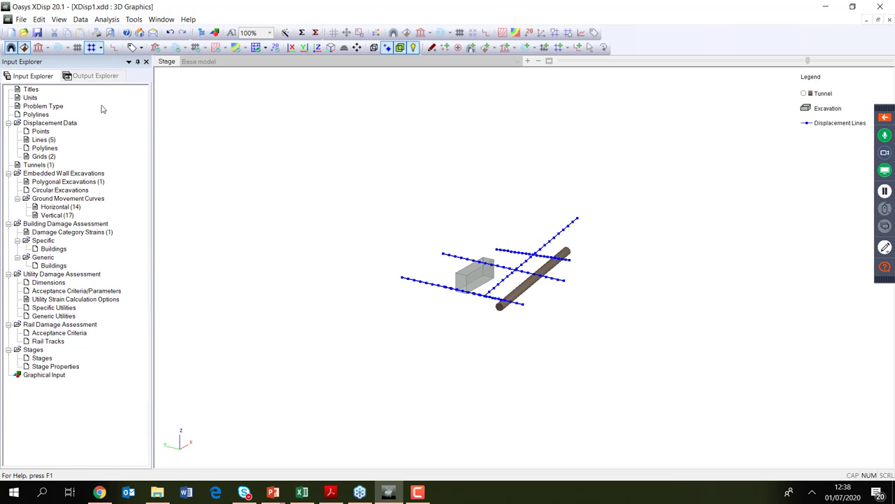
# Show the displacement line results in Grid View, then open Grid 1's settlement contours in Plan
pyautogui.click(98, 76)
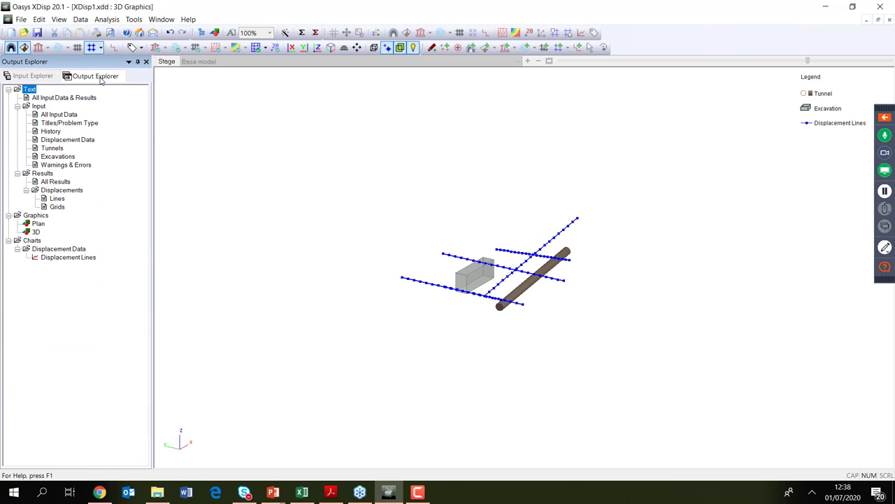
pyautogui.click(57, 200)
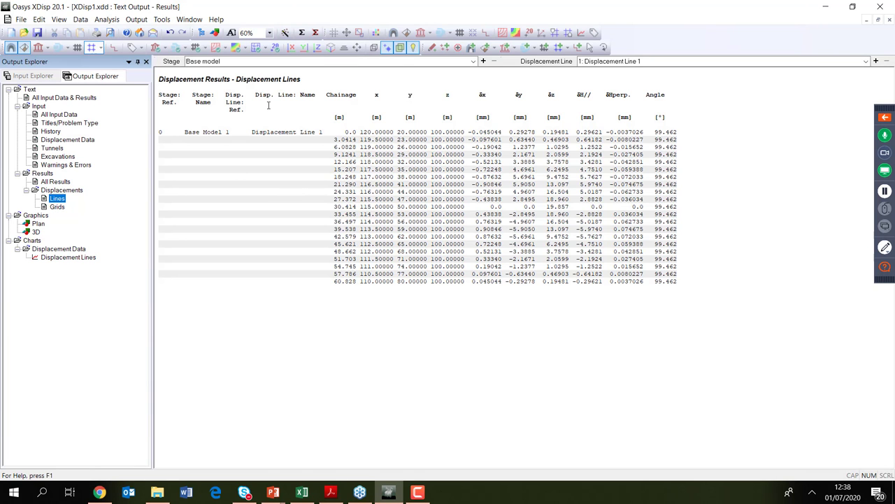
pyautogui.click(424, 127)
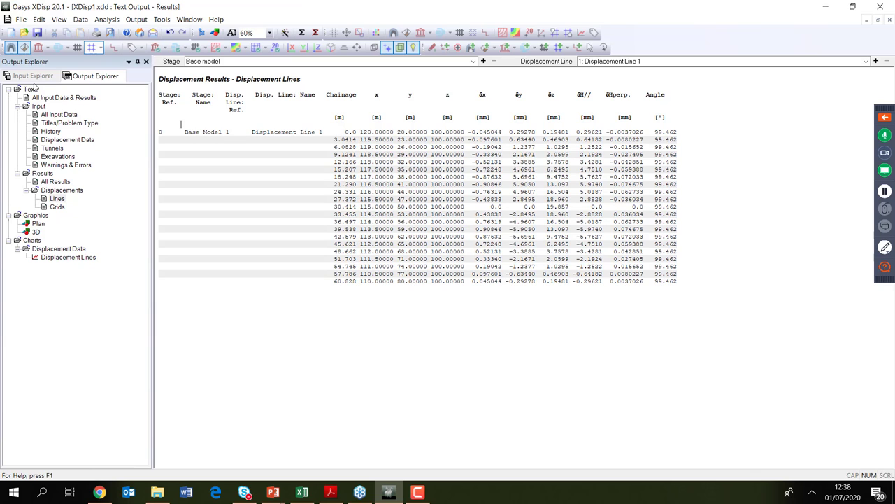
pyautogui.click(22, 20)
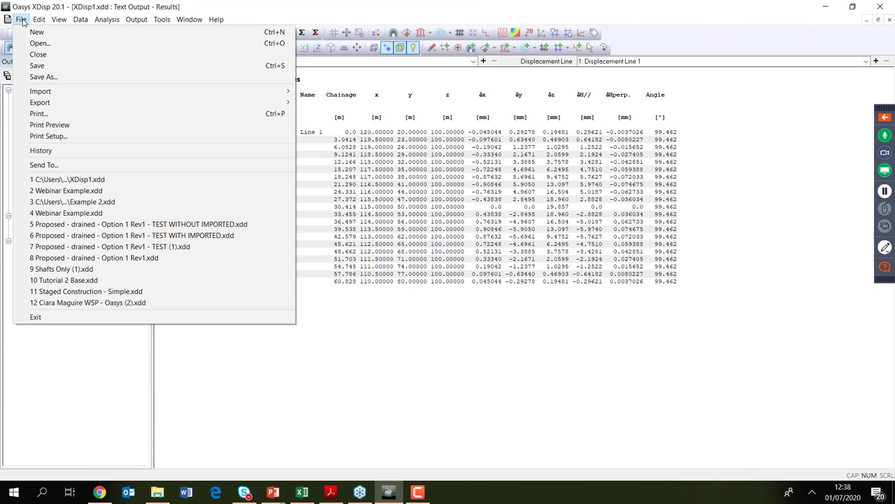
pyautogui.moveTo(94, 105)
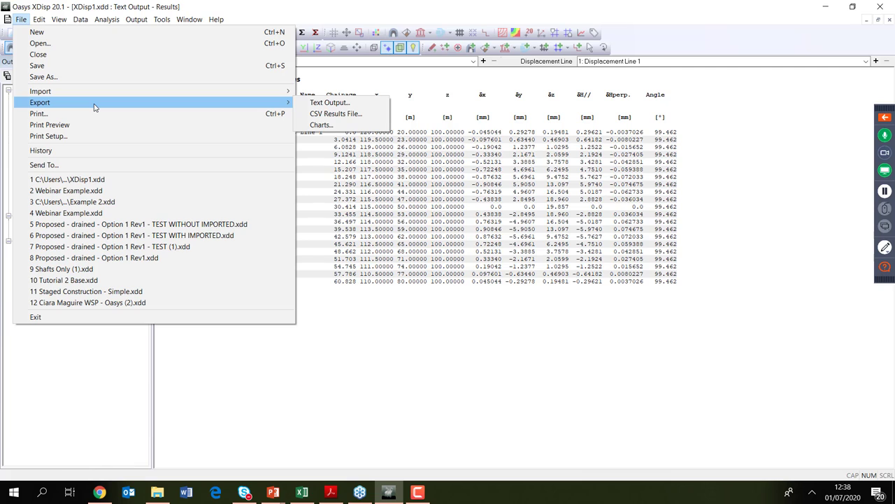
pyautogui.click(405, 317)
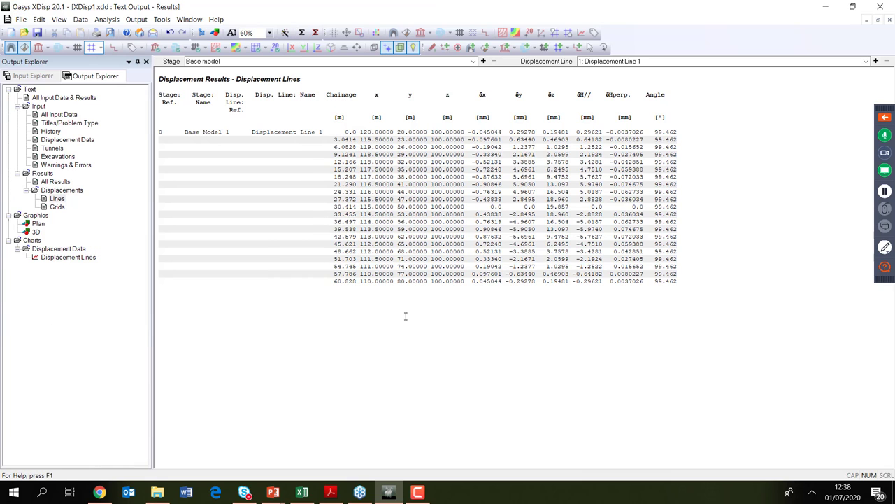
pyautogui.rightClick(405, 316)
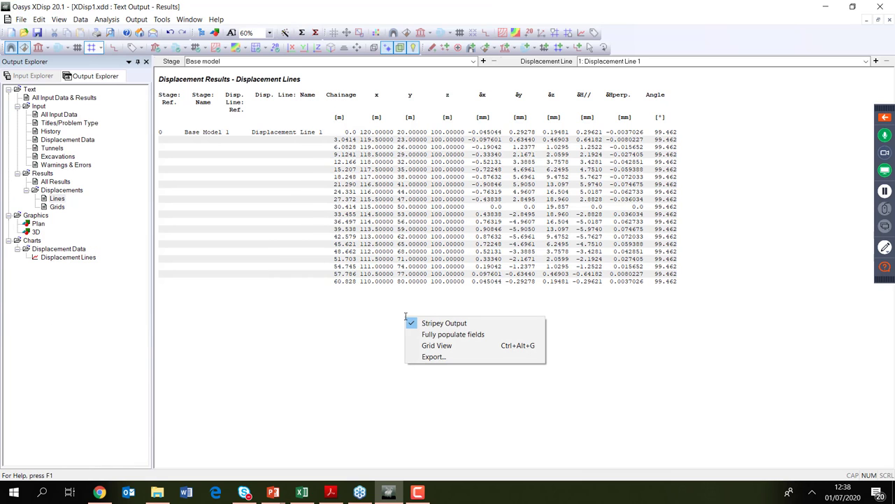
pyautogui.click(443, 346)
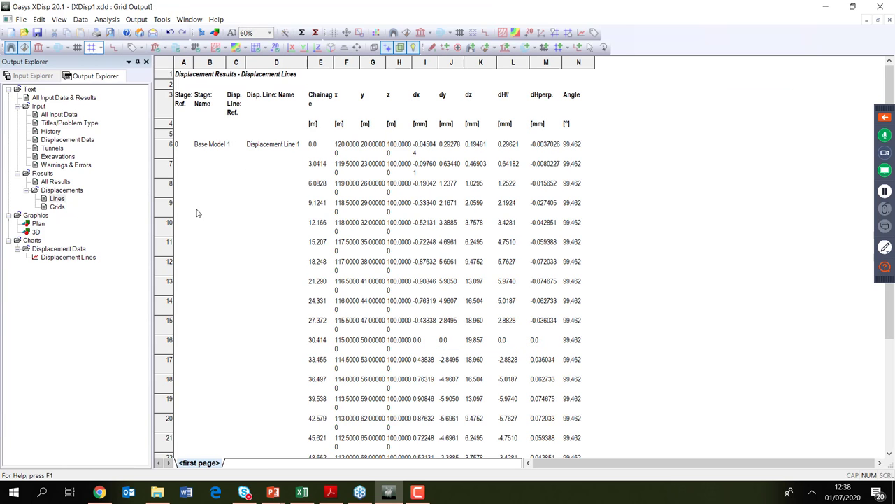
pyautogui.doubleClick(38, 224)
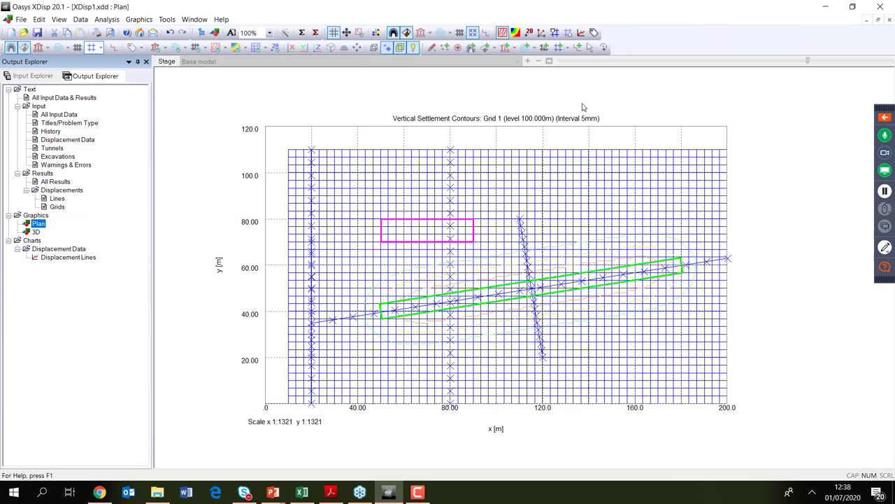
# Fill the plan contours with colour bands, then start an input edit that raises the results-deletion warning
pyautogui.click(515, 33)
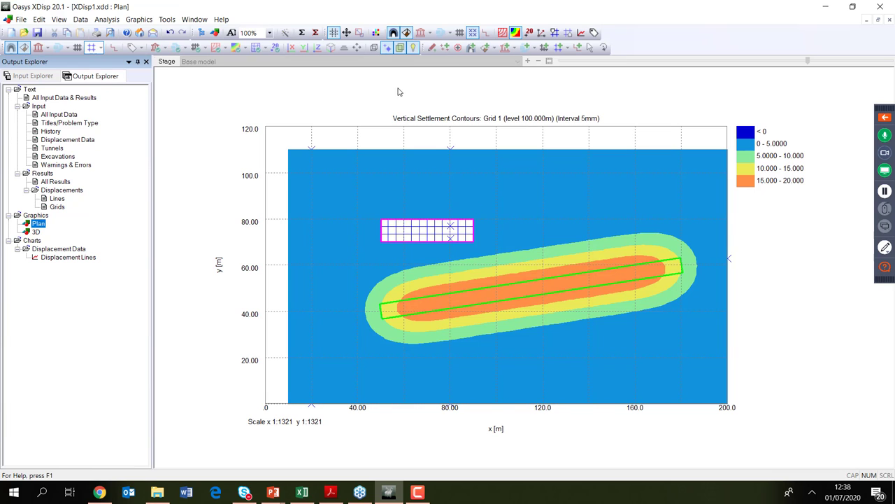
pyautogui.click(314, 35)
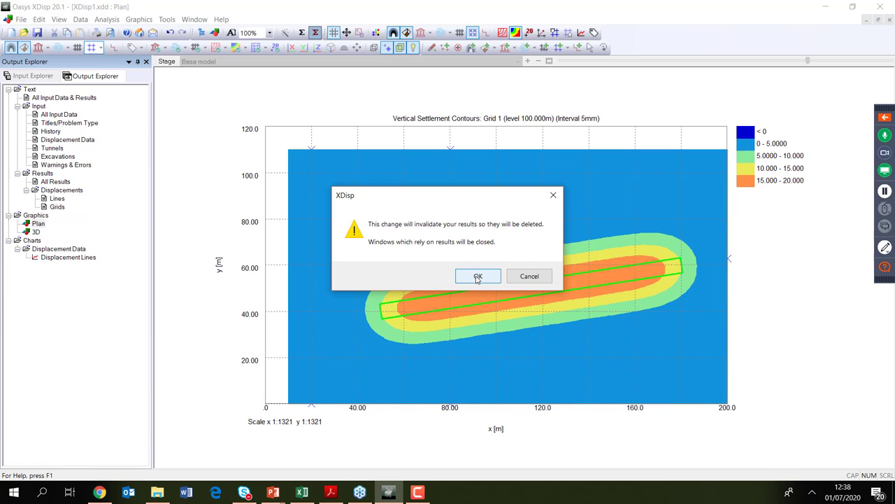
# Accept deleting results and set all four sides' vertical curve to Vertical Sub-surface
pyautogui.click(478, 277)
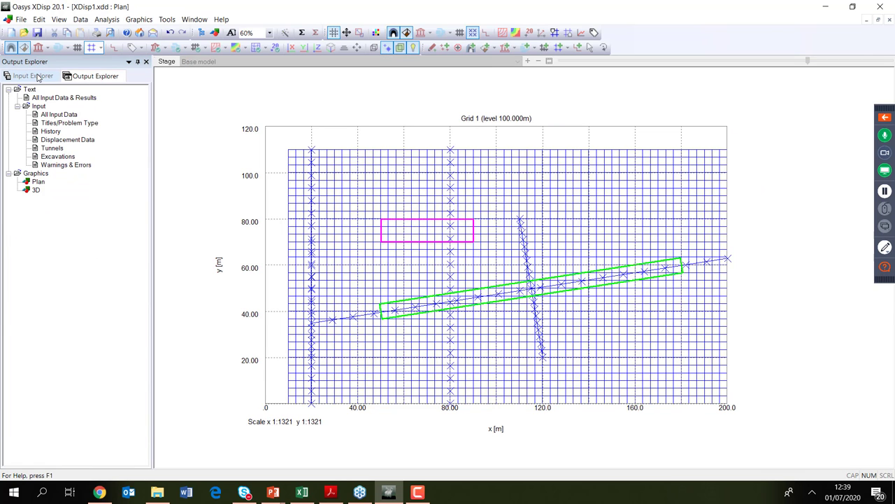
pyautogui.click(38, 77)
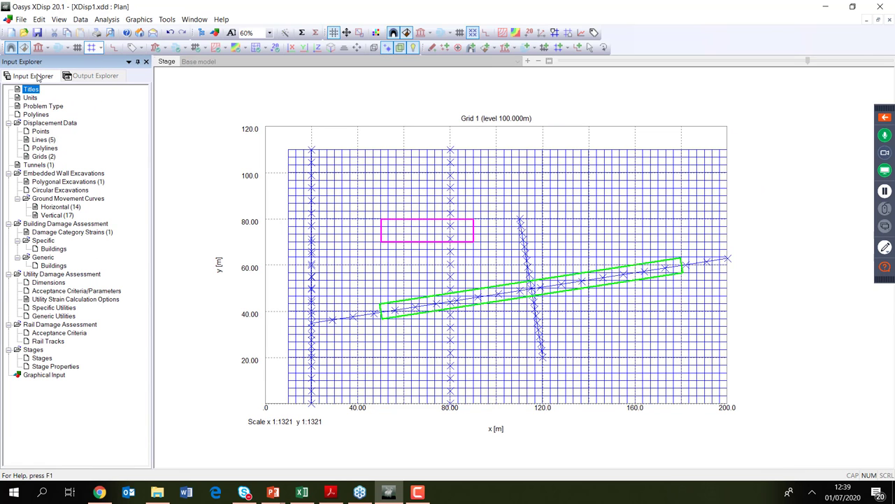
pyautogui.doubleClick(90, 184)
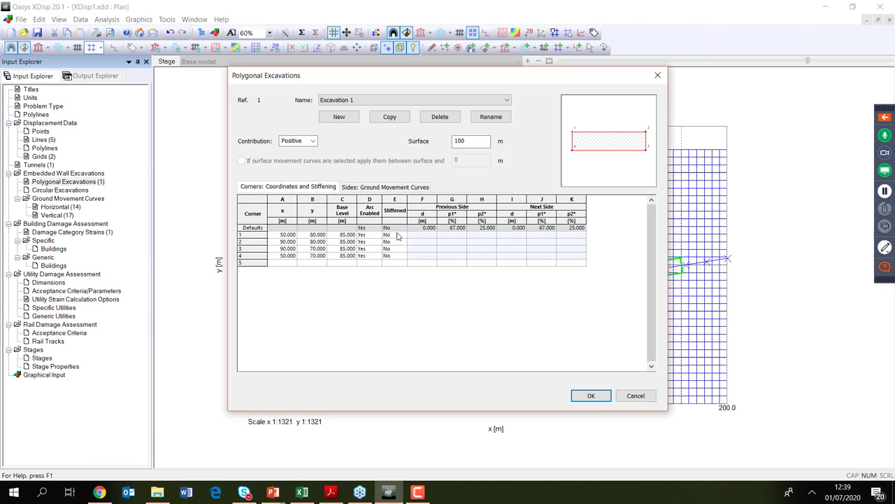
pyautogui.click(411, 187)
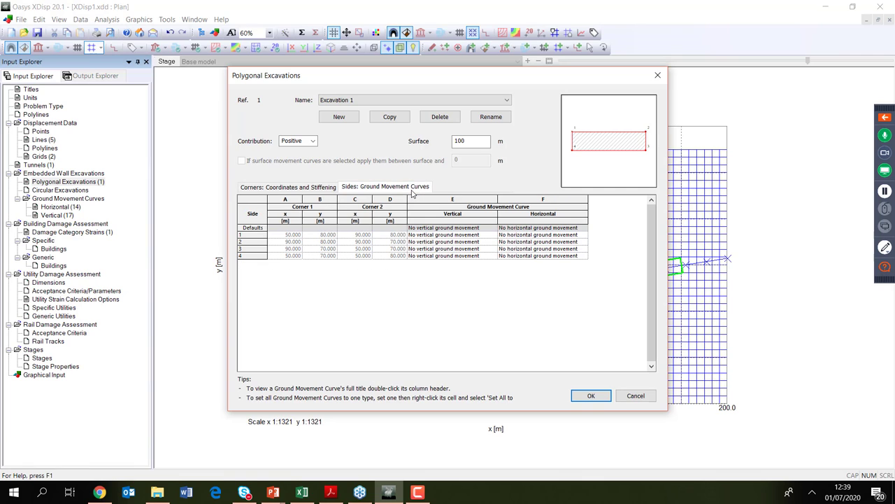
pyautogui.click(493, 237)
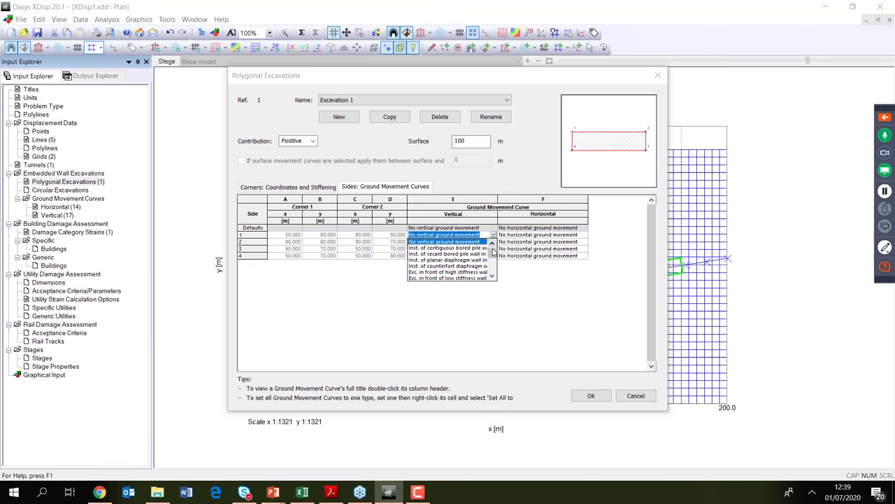
pyautogui.scroll(-1, 464, 275)
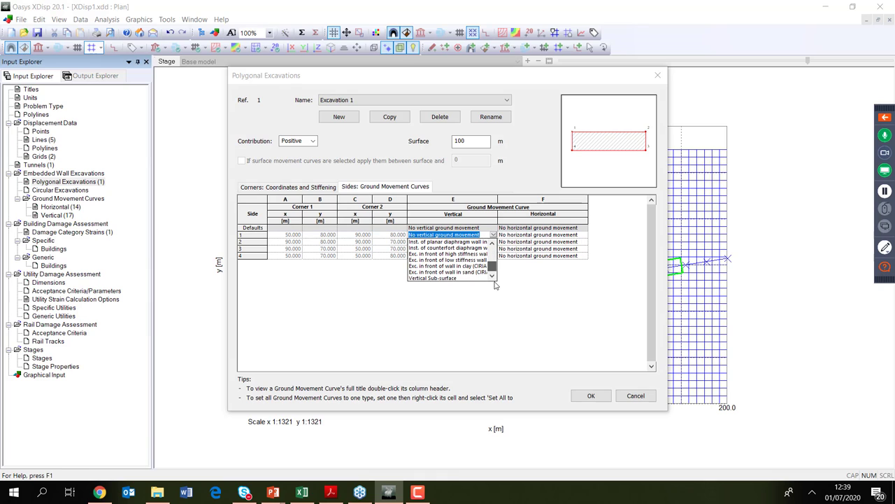
pyautogui.click(462, 279)
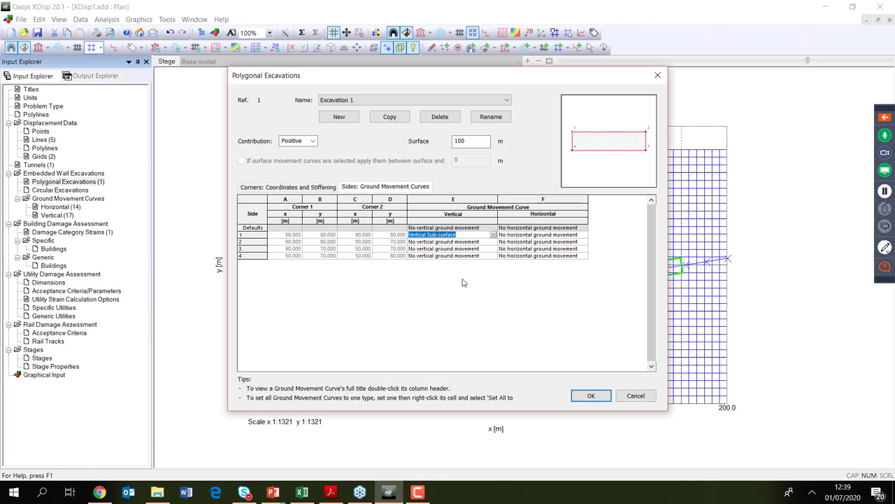
pyautogui.click(504, 235)
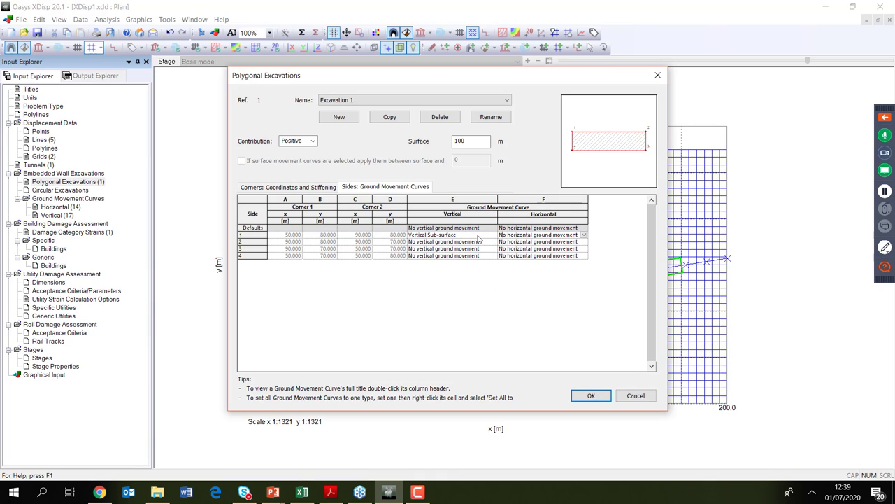
pyautogui.rightClick(475, 240)
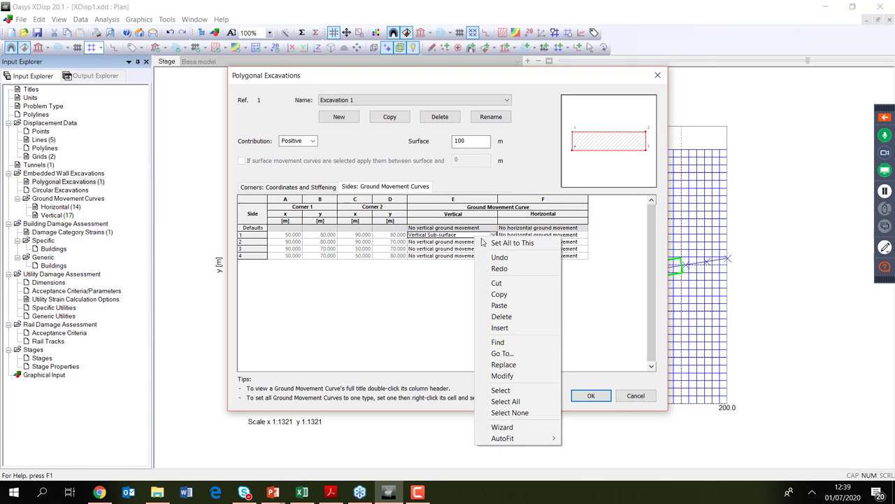
pyautogui.click(483, 243)
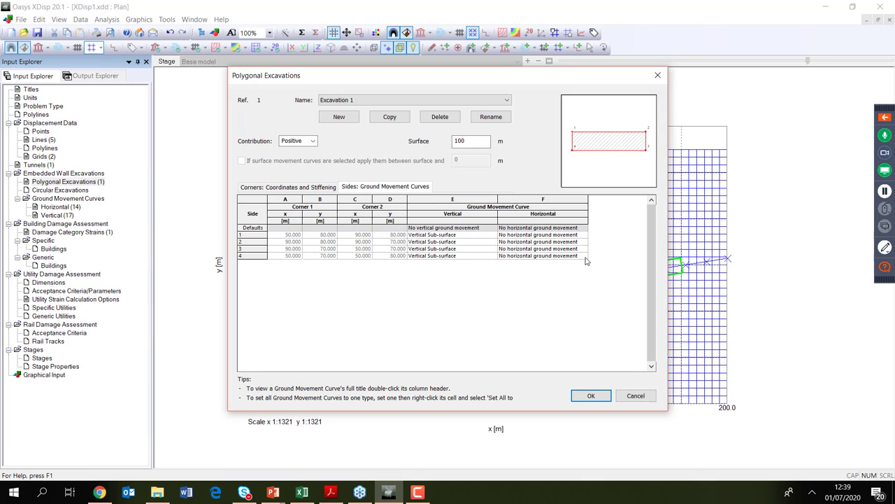
# Set all four sides' horizontal curve to Horizontal Sub-surface and confirm the excavation
pyautogui.click(584, 234)
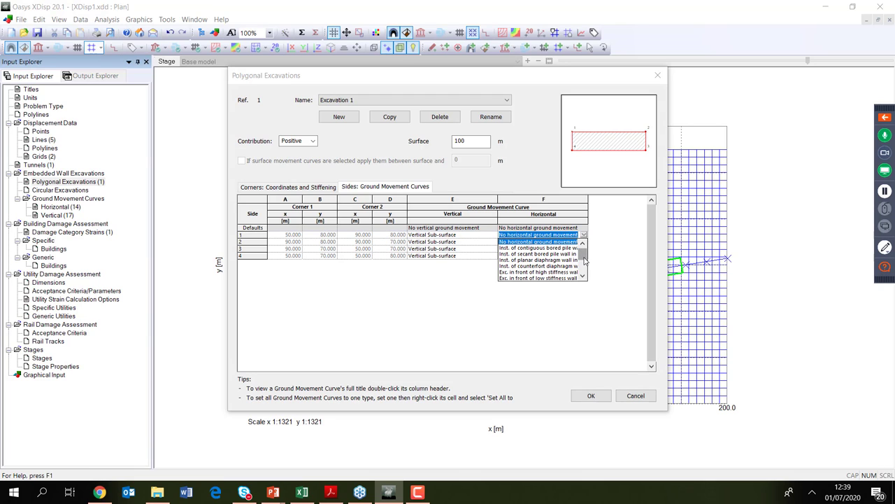
pyautogui.moveTo(585, 260); pyautogui.dragTo(581, 284)
pyautogui.click(552, 280)
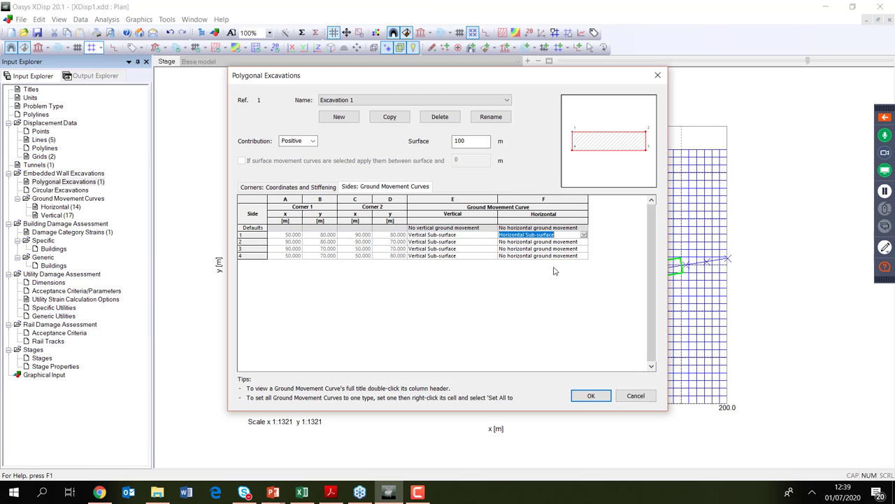
pyautogui.press('Tab')
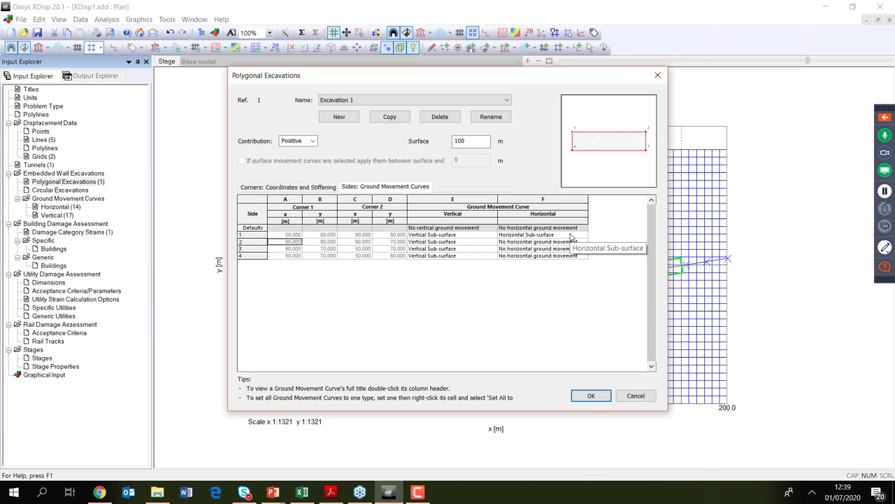
pyautogui.rightClick(570, 237)
pyautogui.click(582, 242)
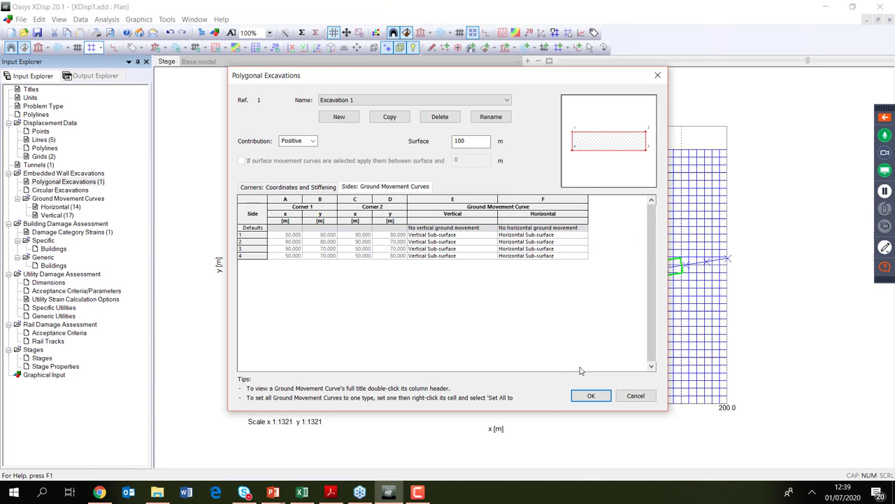
pyautogui.click(583, 397)
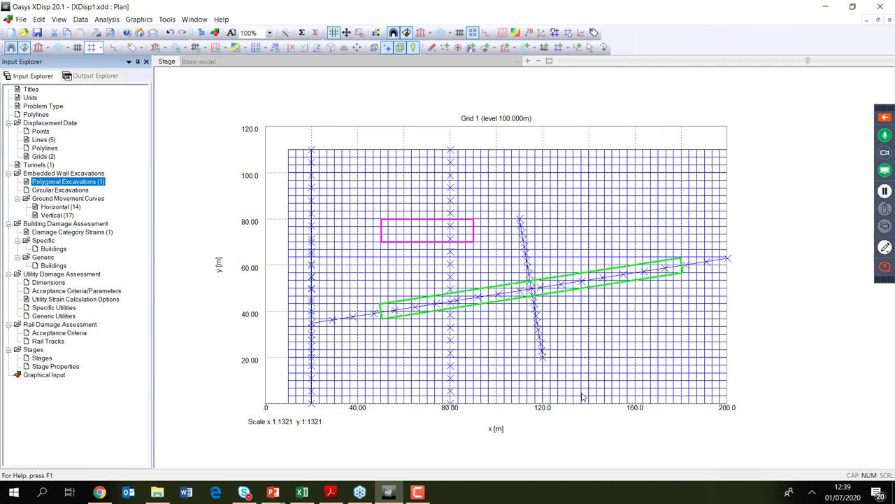
# Re-run the analysis, dismiss the all-zero warning and progress report, and return to outputs
pyautogui.click(302, 33)
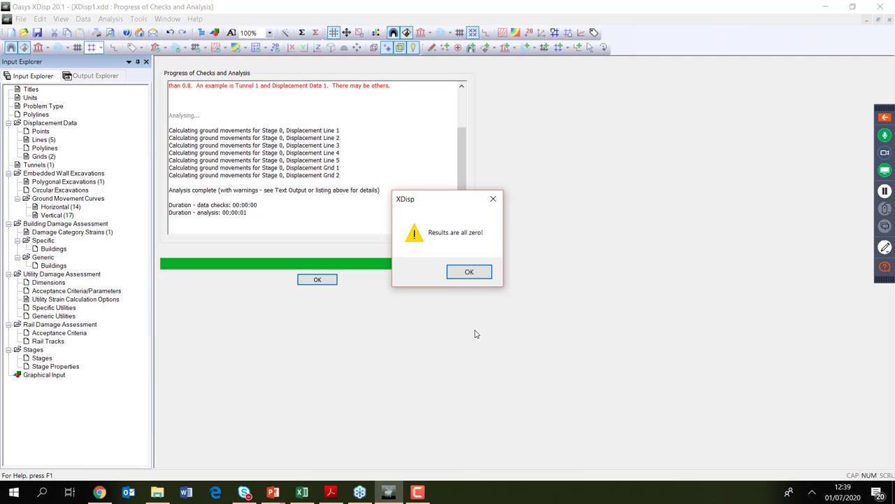
pyautogui.click(470, 275)
pyautogui.click(319, 280)
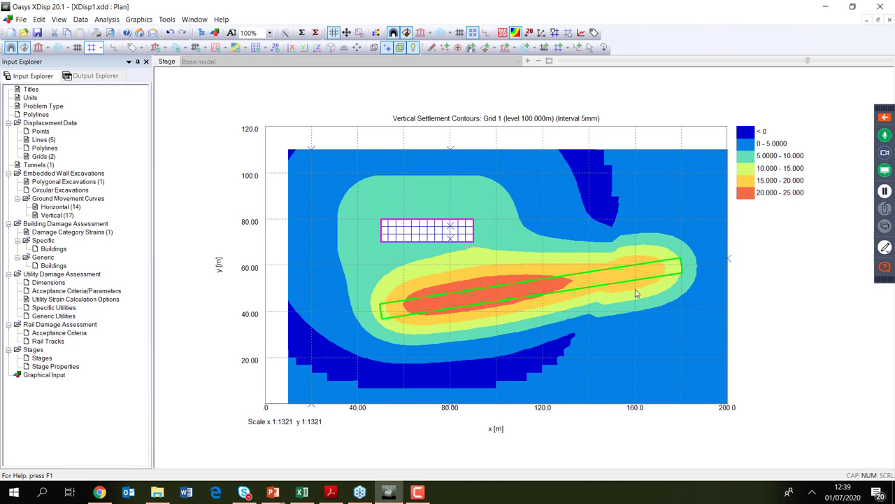
pyautogui.click(99, 76)
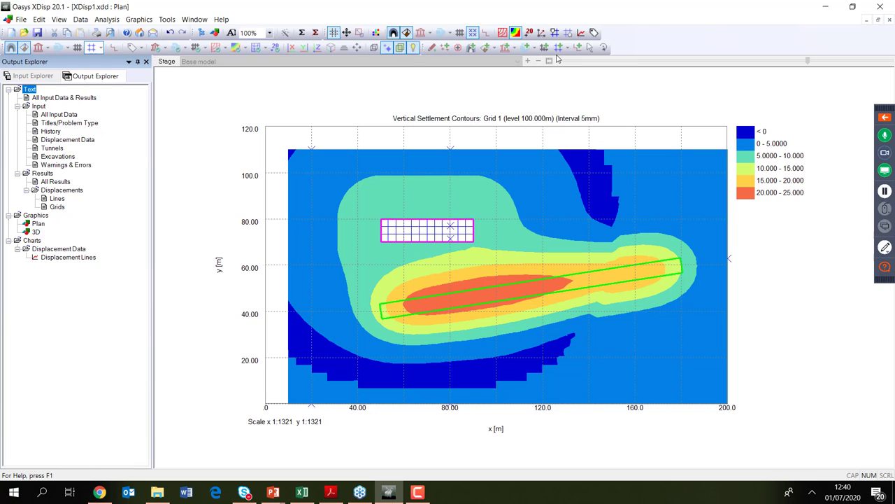
# Switch the plan to Grid 2, turn off fill contours, and annotate a settlement value on the plot
pyautogui.click(554, 32)
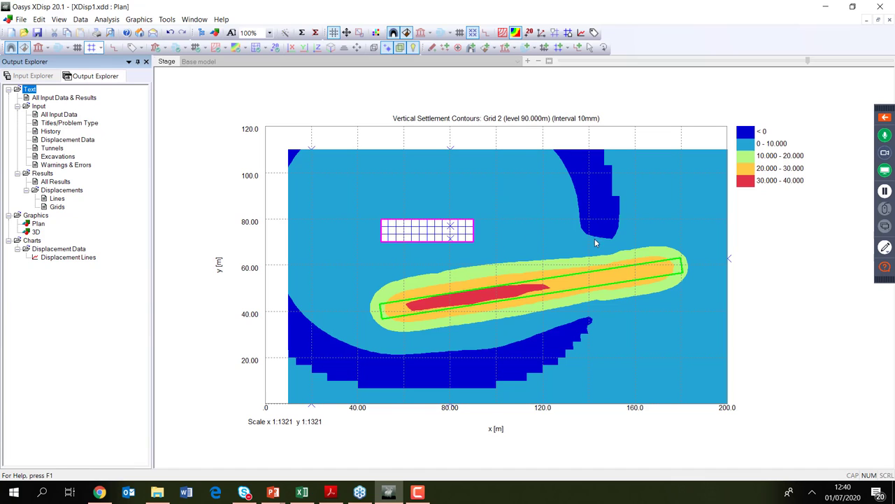
pyautogui.click(502, 32)
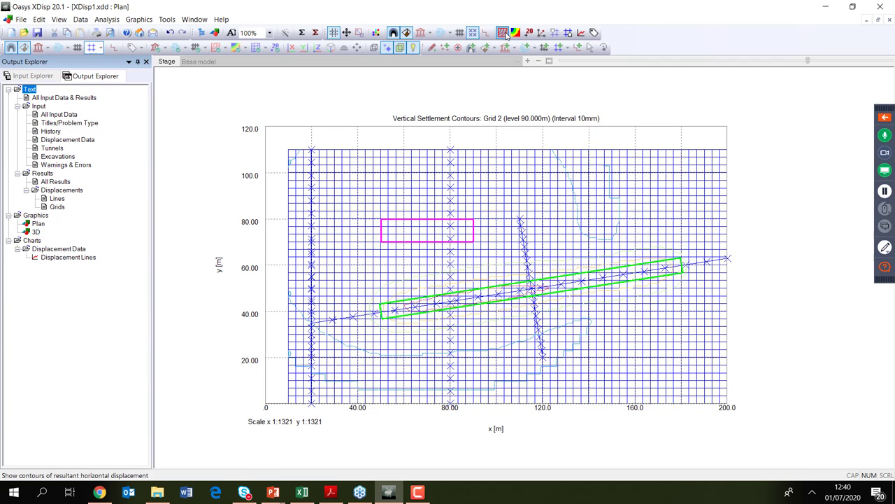
pyautogui.click(530, 33)
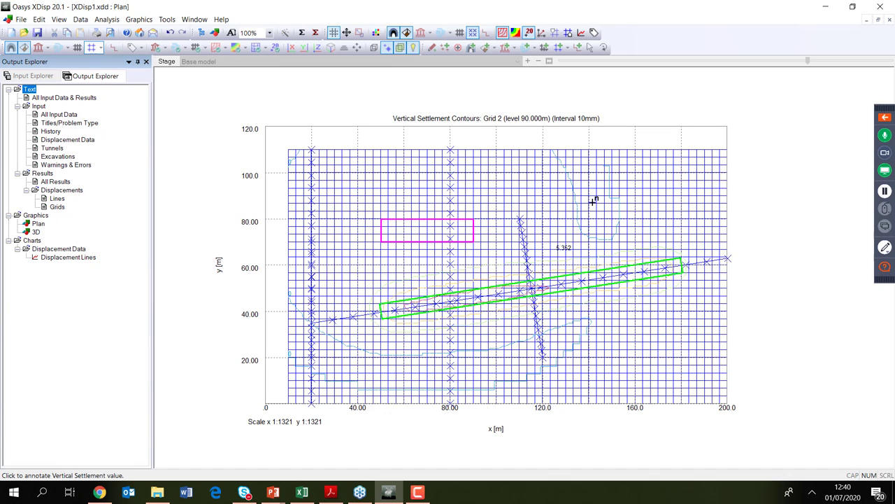
pyautogui.click(583, 35)
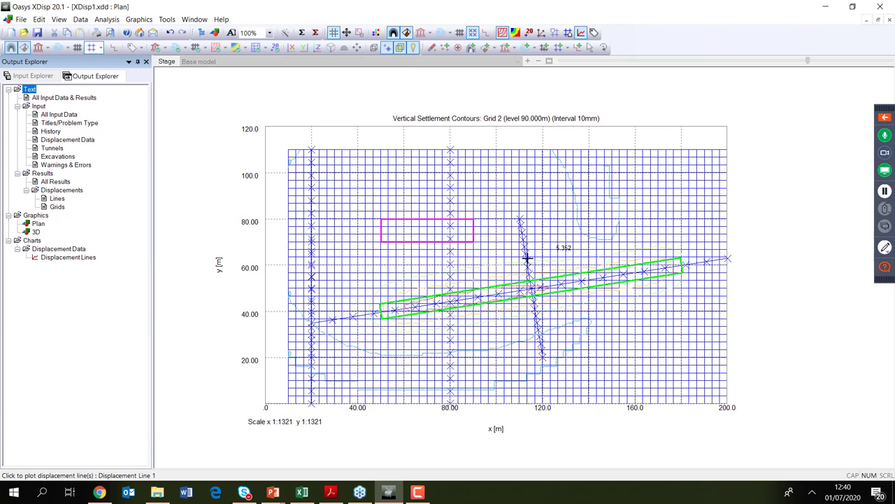
pyautogui.click(527, 258)
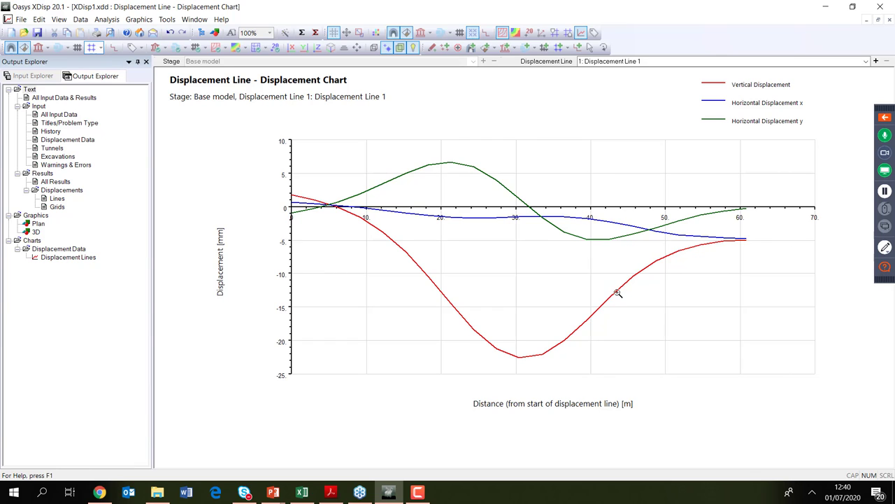
pyautogui.click(867, 61)
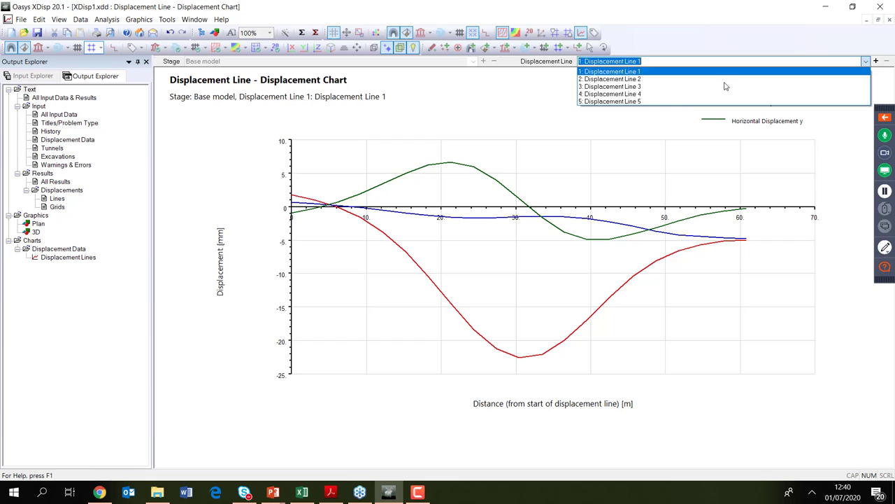
pyautogui.click(691, 102)
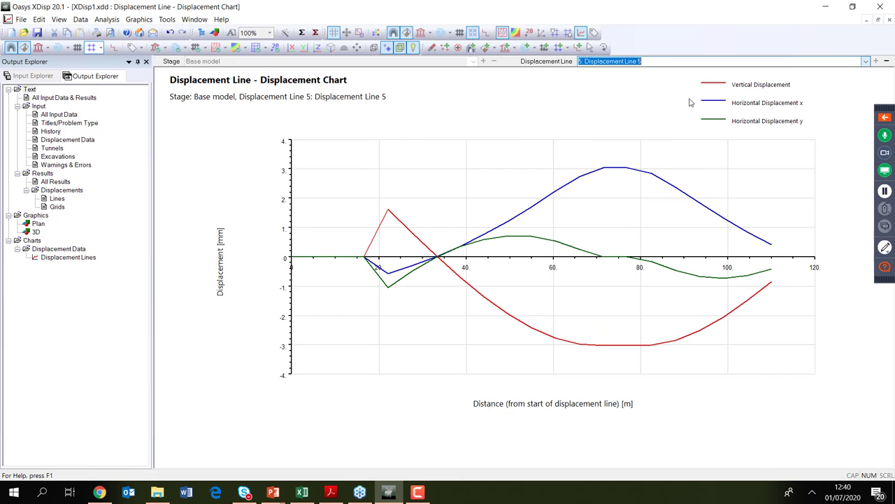
pyautogui.doubleClick(39, 224)
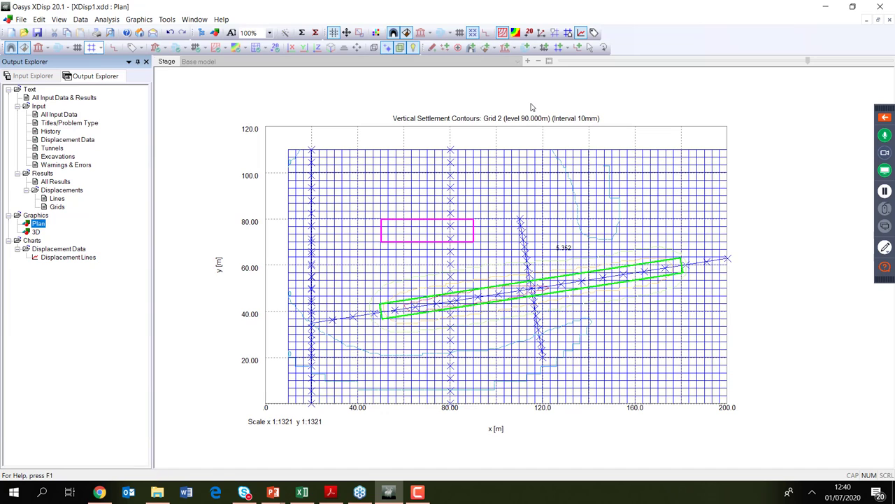
pyautogui.doubleClick(48, 257)
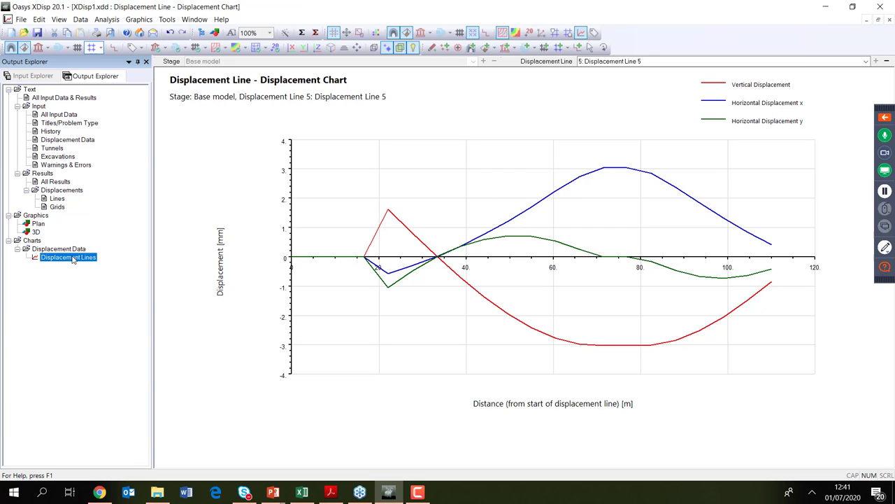
pyautogui.click(38, 224)
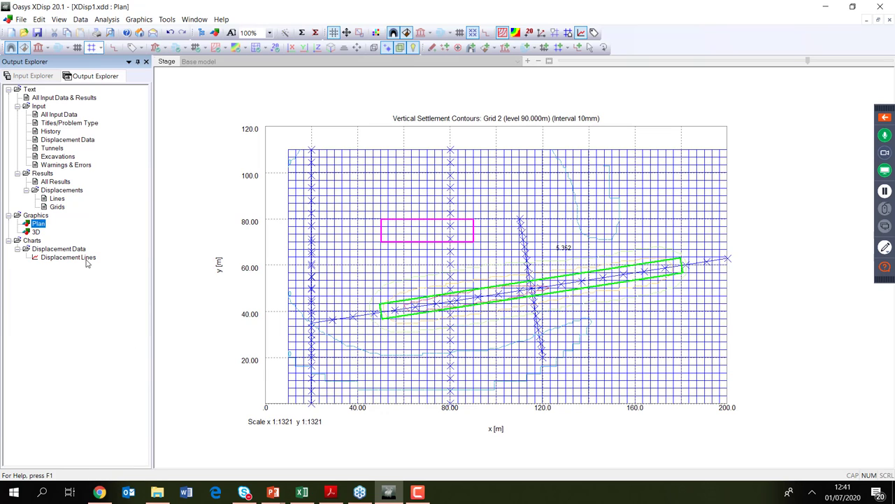
# Open the 3D Graphics view, then rotate and zoom in on the tunnel, excavation and displacement lines
pyautogui.doubleClick(36, 232)
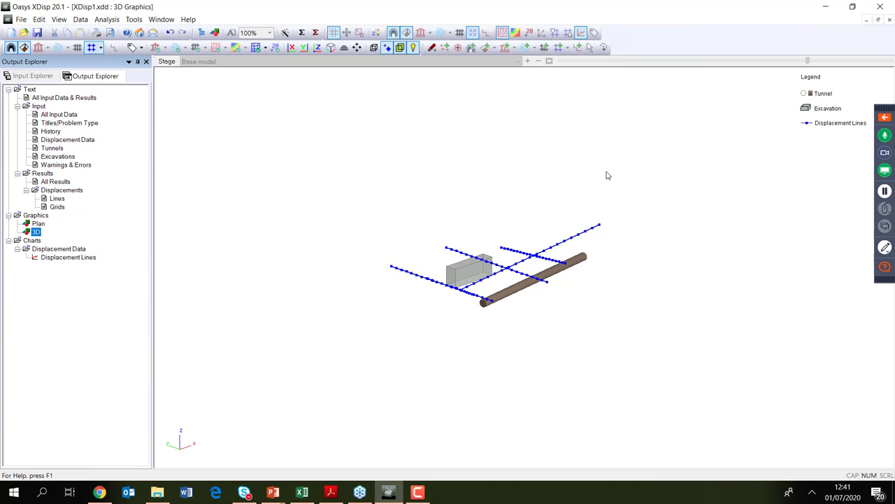
pyautogui.moveTo(607, 175); pyautogui.dragTo(524, 341)
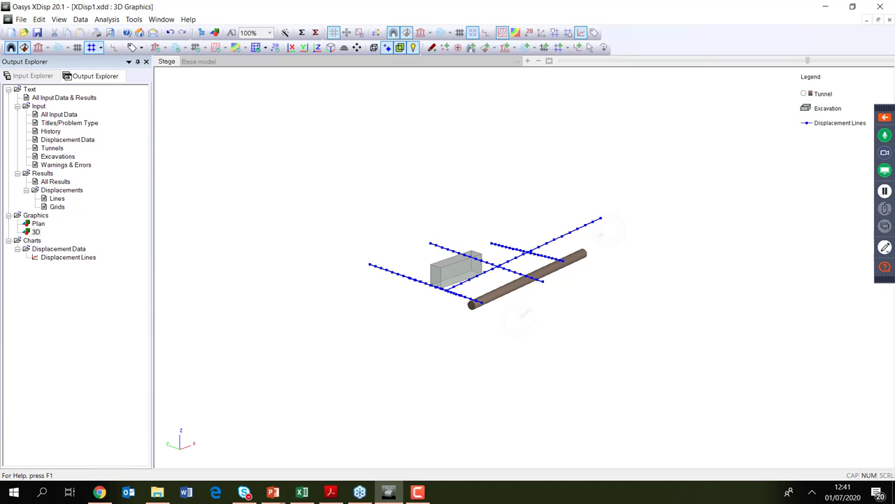
pyautogui.scroll(5, 524, 316)
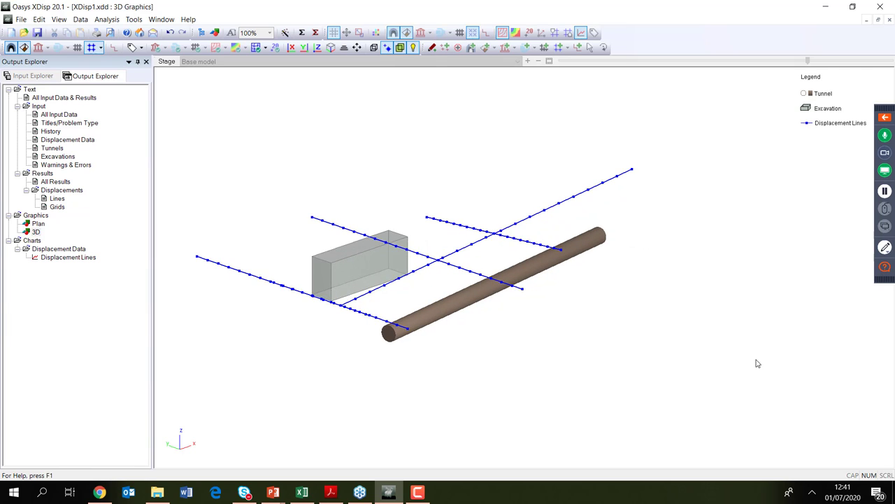
pyautogui.rightClick(757, 363)
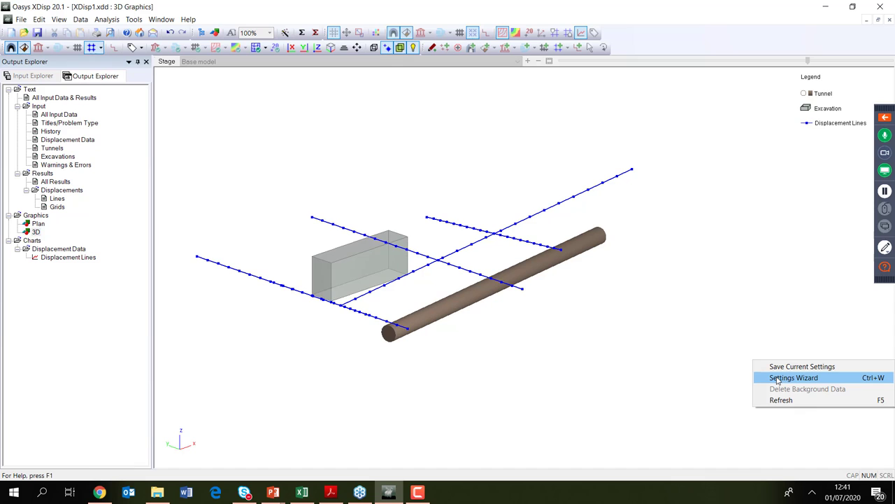
# Show both displacement grids in 3D with Displacement - X filled contours and nodes hidden, viewed from nearly above
pyautogui.click(777, 380)
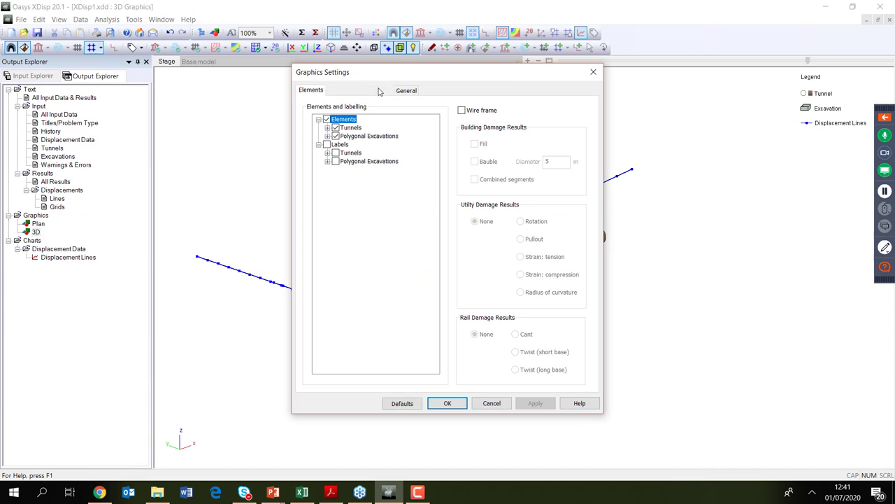
pyautogui.click(379, 91)
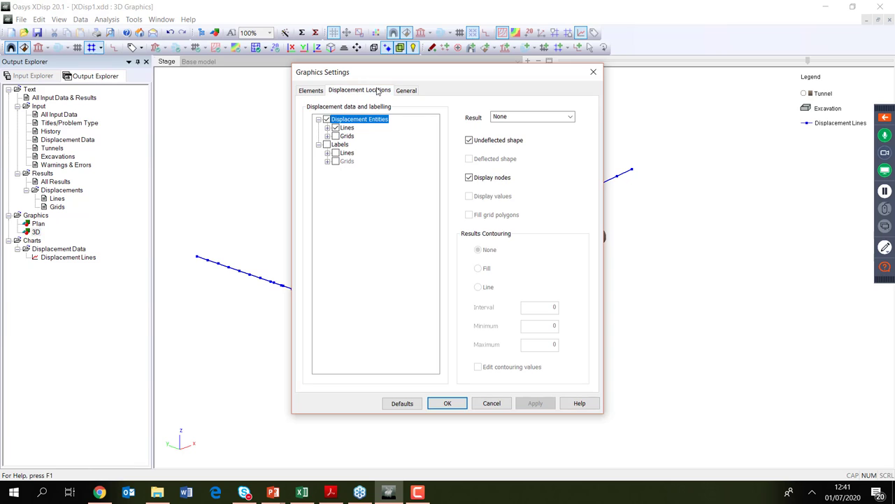
pyautogui.click(336, 136)
pyautogui.click(571, 116)
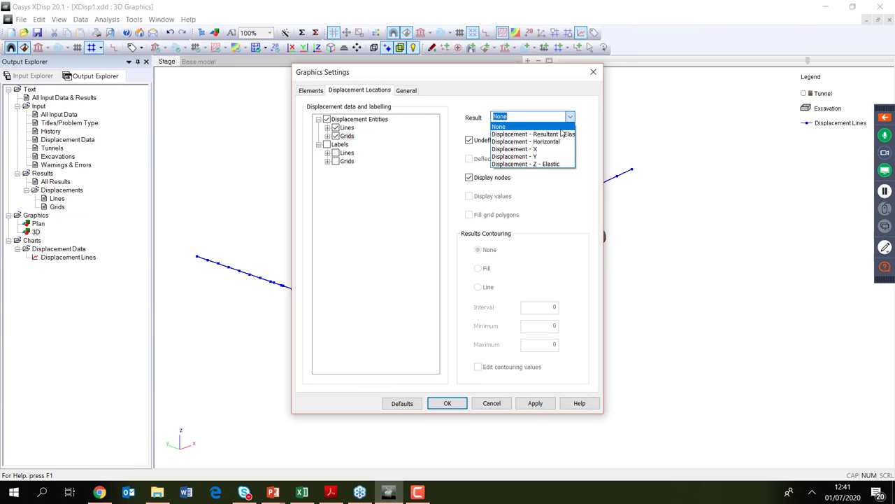
pyautogui.click(552, 150)
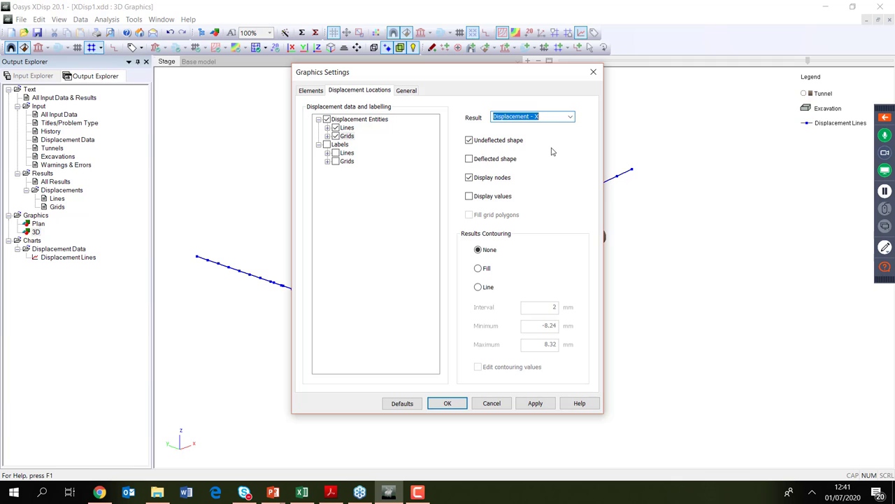
pyautogui.click(470, 178)
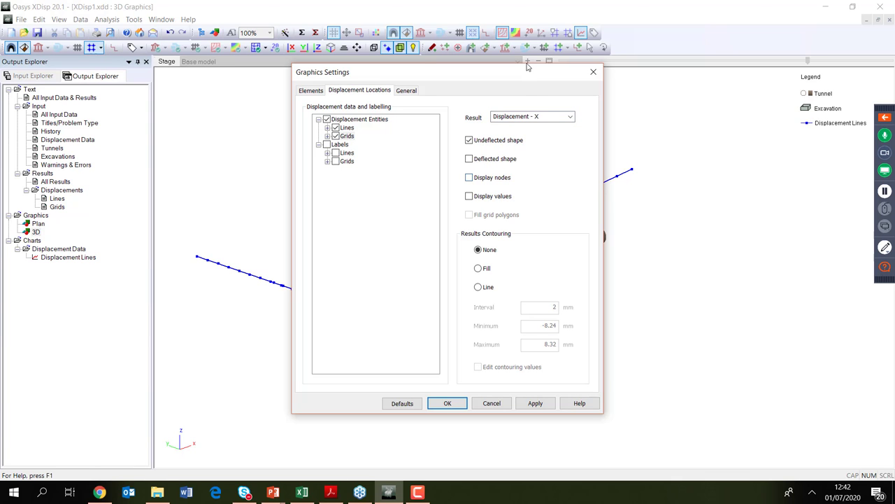
pyautogui.moveTo(528, 70); pyautogui.dragTo(733, 37)
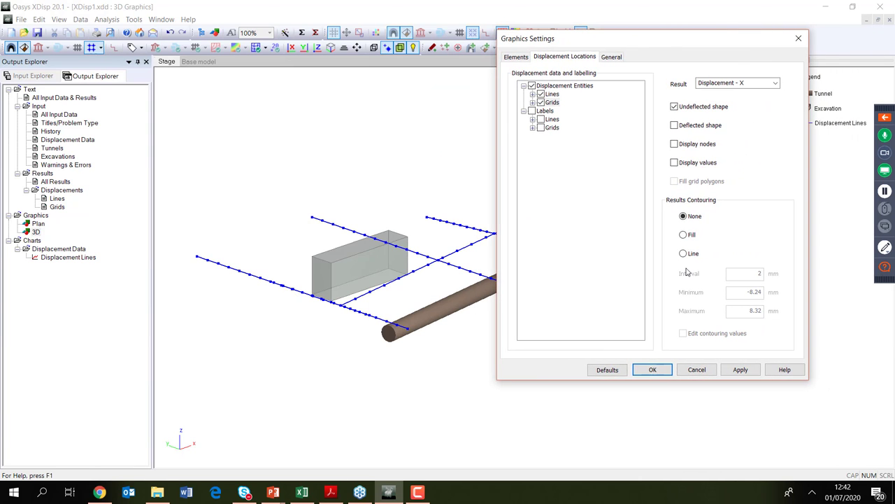
pyautogui.click(685, 237)
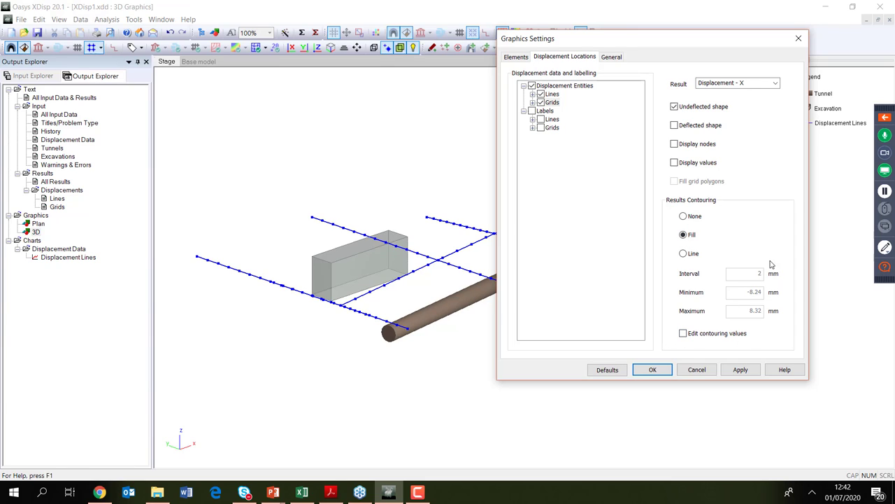
pyautogui.click(667, 371)
pyautogui.moveTo(606, 324); pyautogui.dragTo(733, 338)
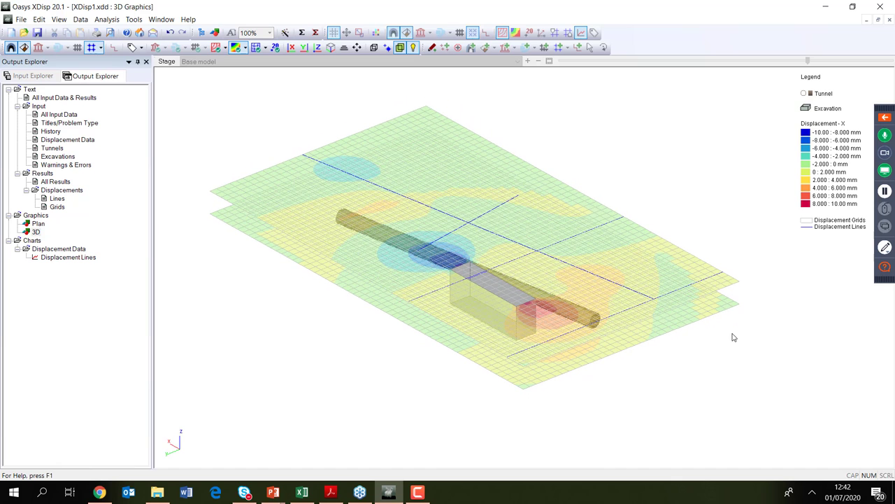
# Set contouring to None and Deflected shape on, hide displacement lines and Grid 2, and apply
pyautogui.rightClick(733, 337)
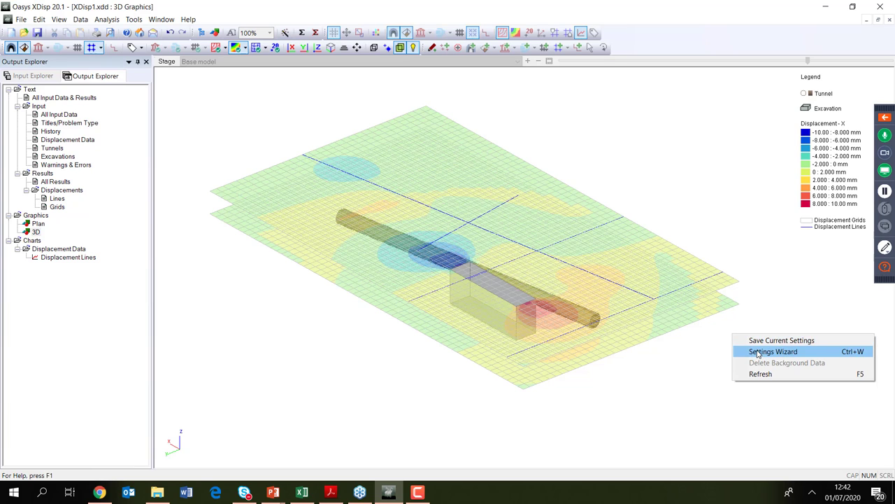
pyautogui.click(759, 352)
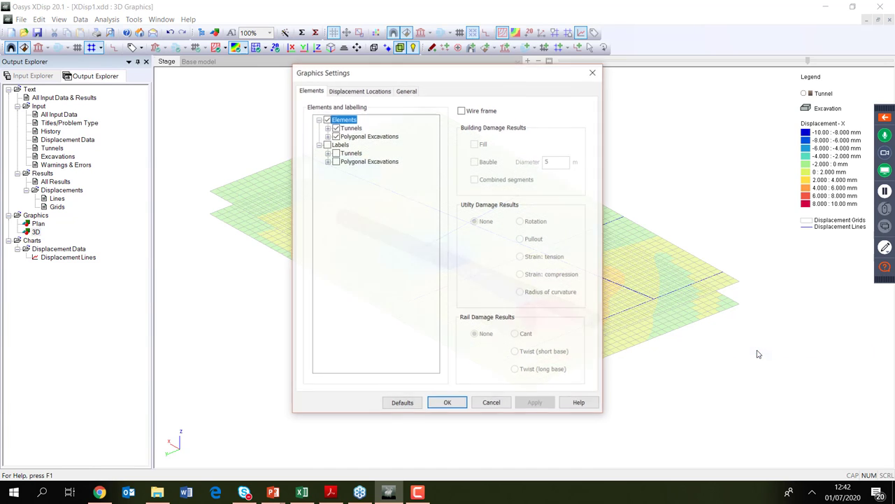
pyautogui.click(351, 93)
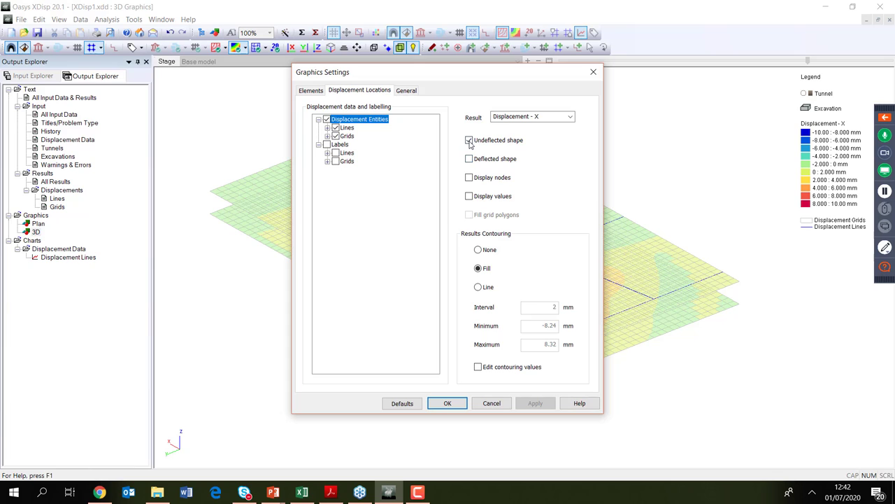
pyautogui.click(477, 250)
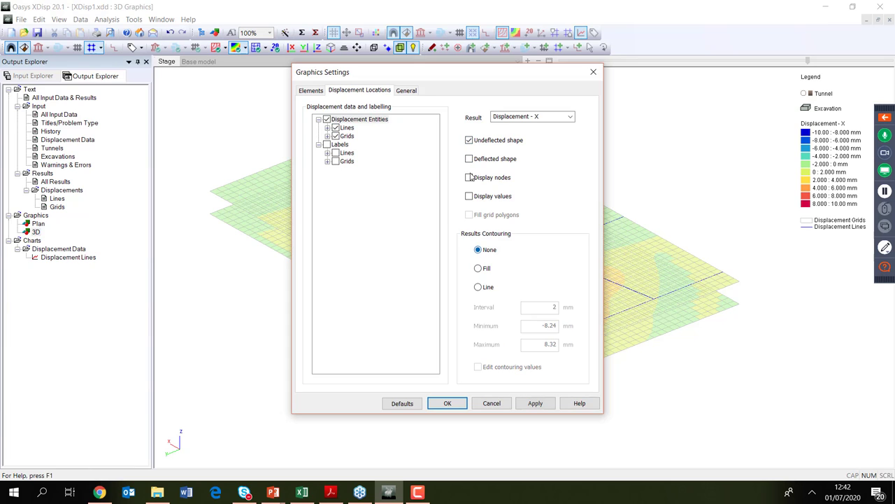
pyautogui.click(469, 159)
pyautogui.click(338, 137)
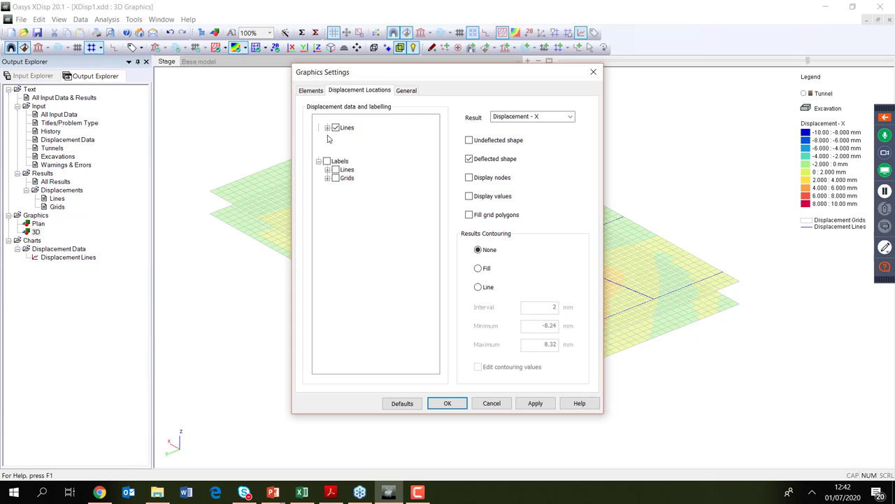
pyautogui.click(345, 152)
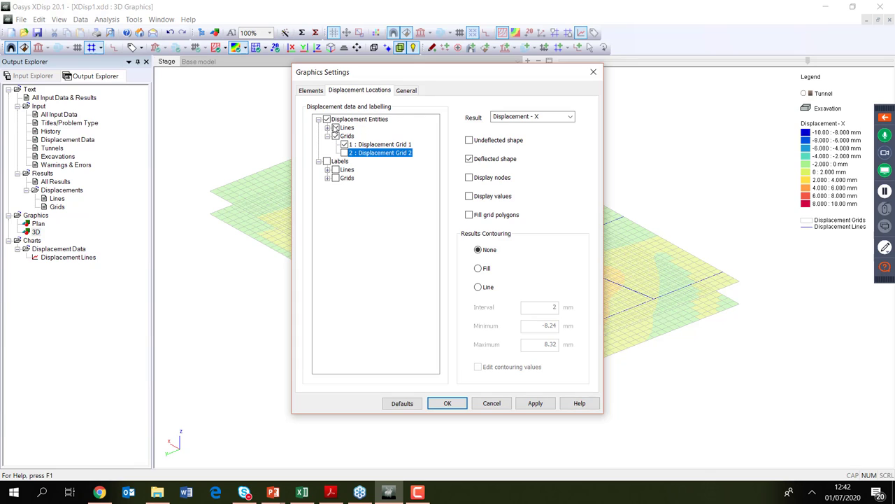
pyautogui.click(335, 127)
pyautogui.click(533, 405)
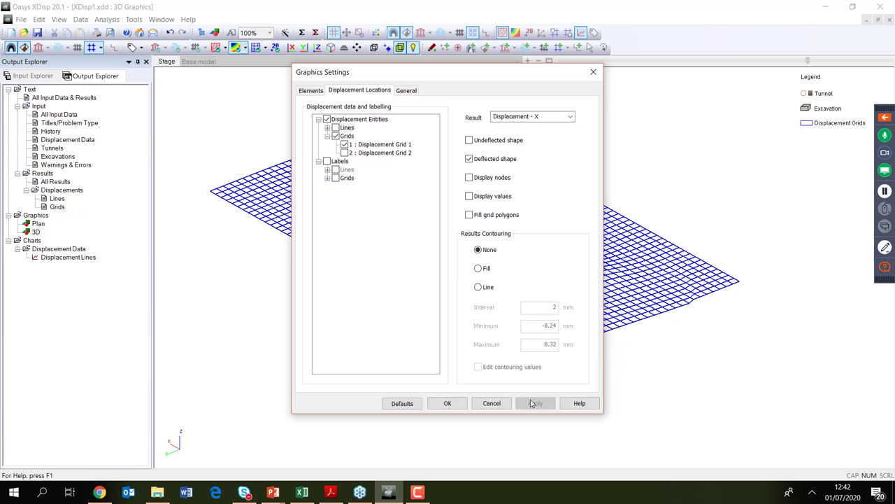
# Keep Displacement - X as the result type after reviewing the settings, then close the Settings Wizard
pyautogui.moveTo(452, 66); pyautogui.dragTo(111, 116)
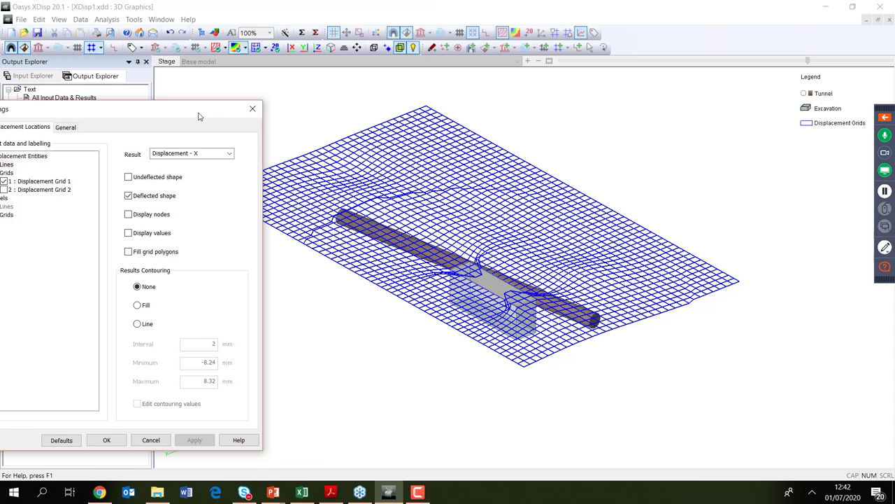
pyautogui.moveTo(200, 117); pyautogui.dragTo(721, 43)
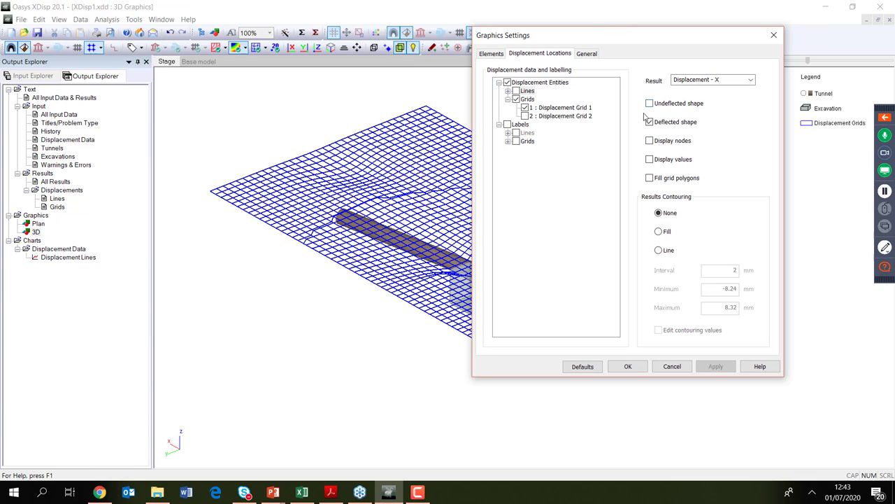
pyautogui.click(750, 80)
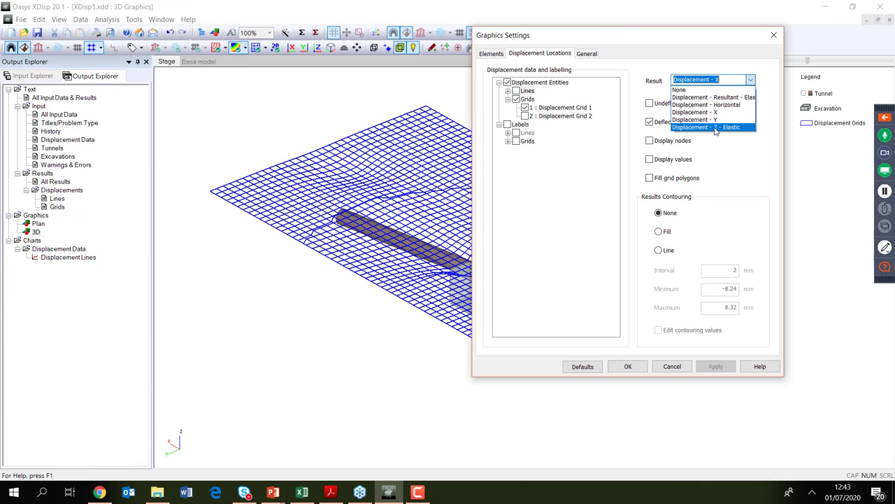
pyautogui.click(723, 191)
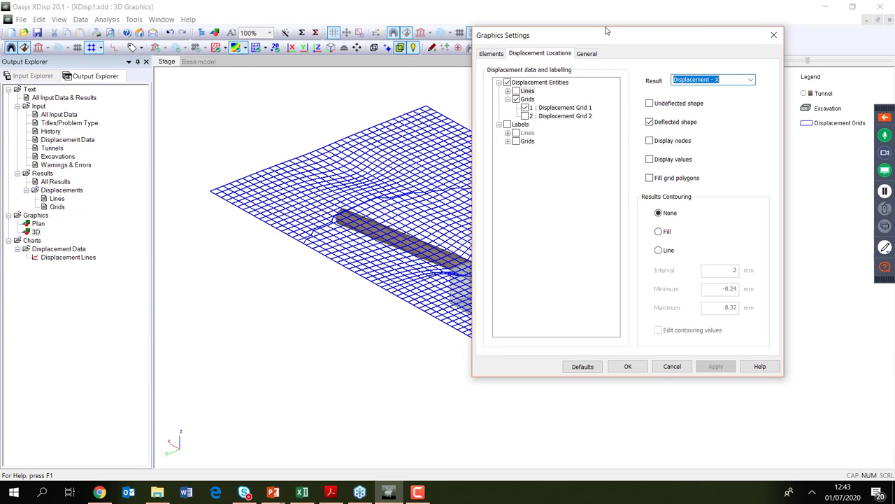
pyautogui.click(593, 54)
pyautogui.click(497, 56)
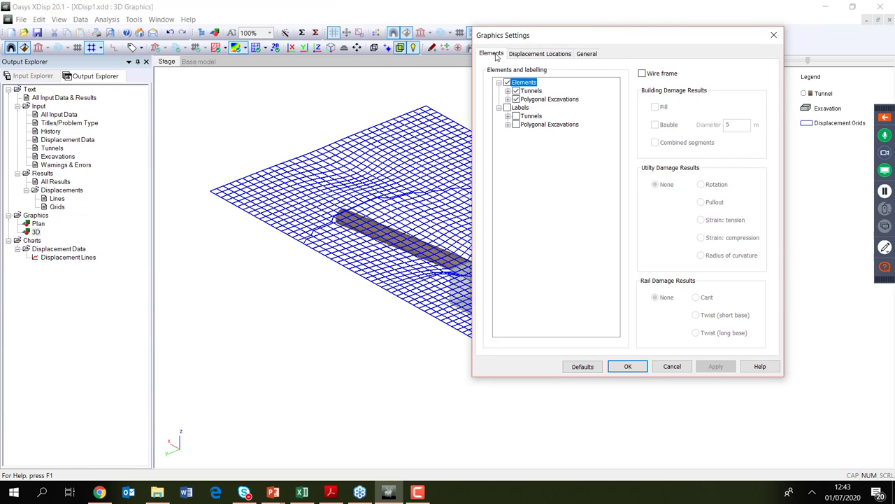
pyautogui.click(674, 368)
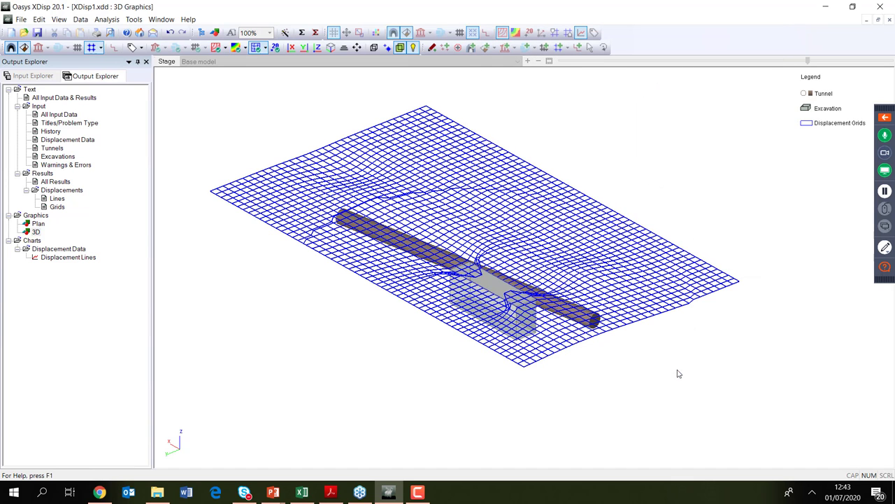
# Open the Displacement Lines chart and set its cursor tooltip to Coordinates of Nearest Point
pyautogui.doubleClick(67, 258)
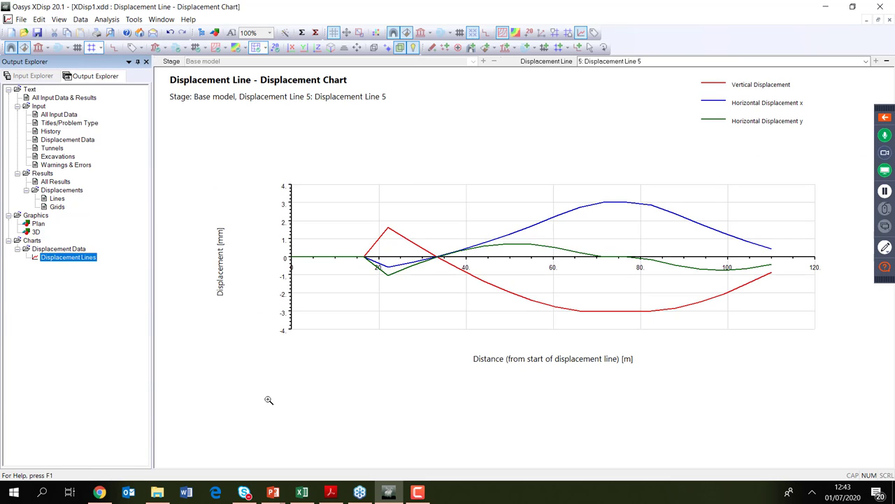
pyautogui.rightClick(268, 400)
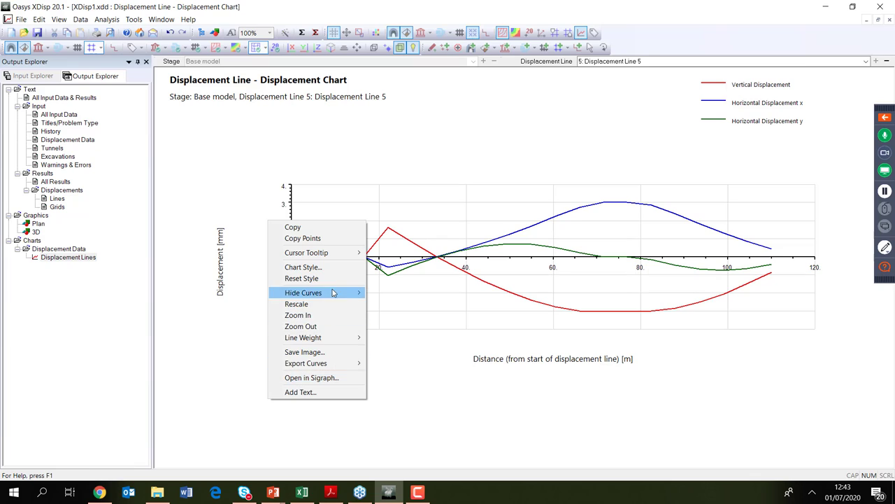
pyautogui.moveTo(340, 255)
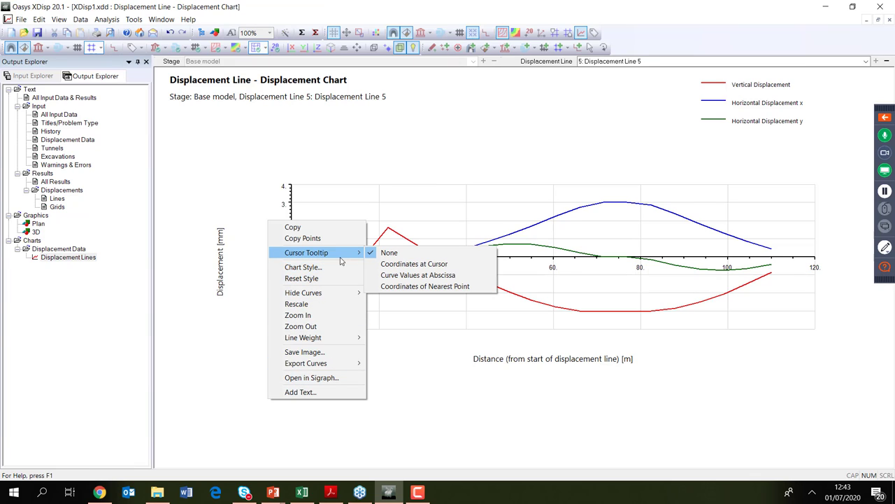
pyautogui.click(416, 287)
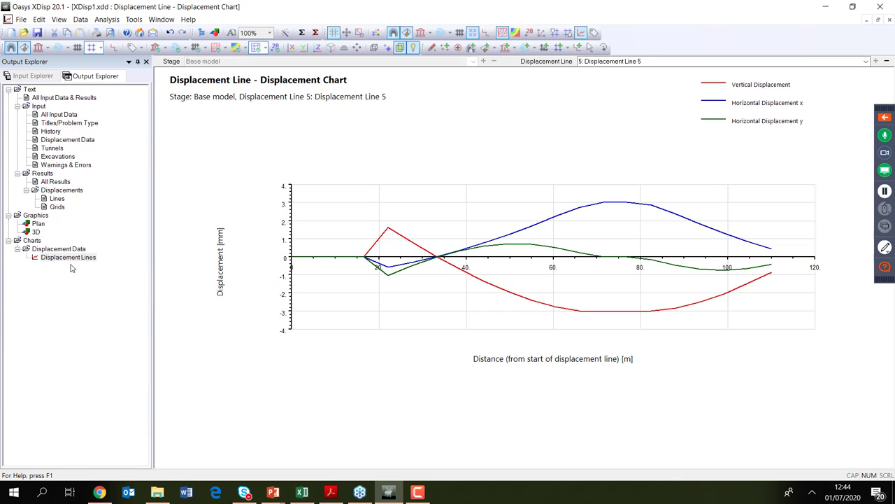
# Unlock the input by deleting the analysis results, then open Graphical Input from Input Explorer
pyautogui.doubleClick(44, 225)
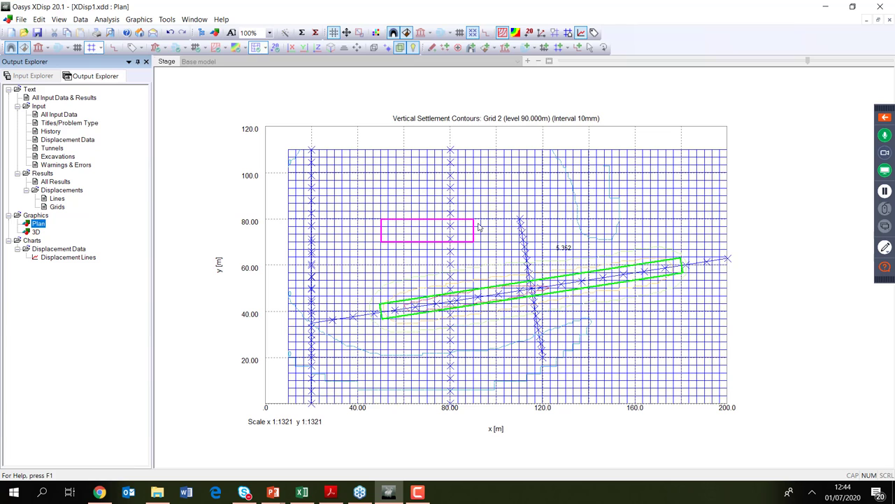
pyautogui.click(316, 33)
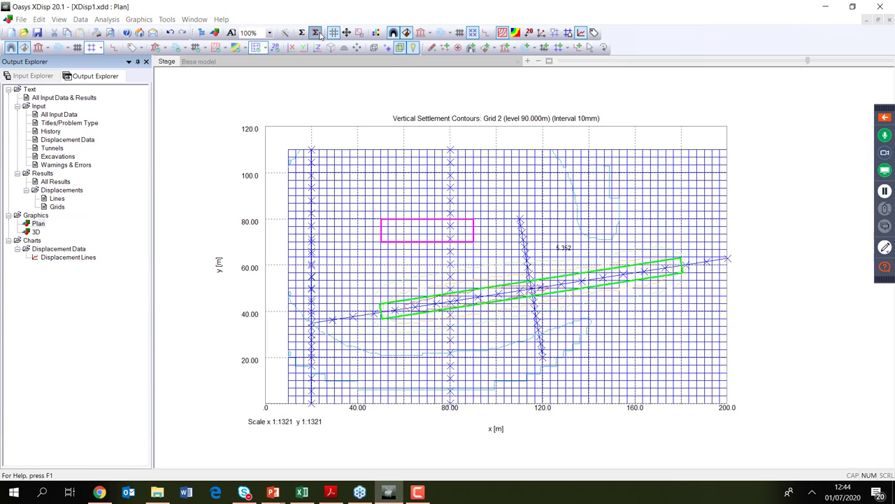
pyautogui.click(478, 276)
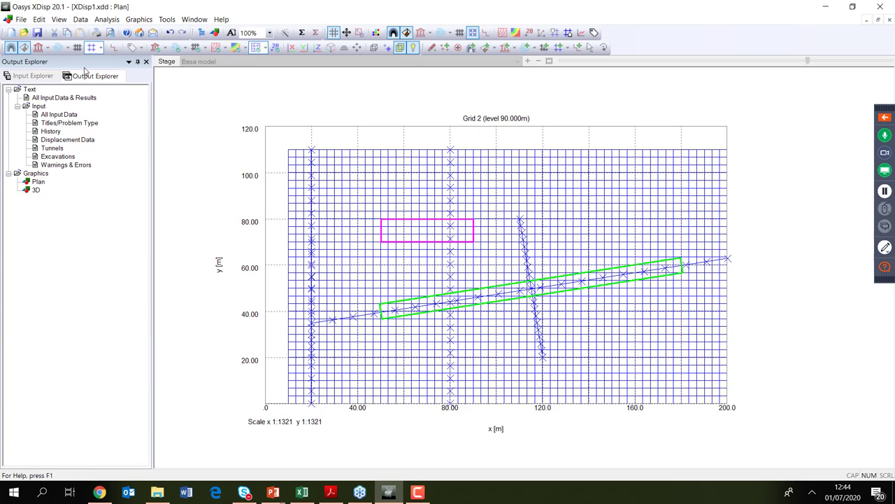
pyautogui.click(33, 75)
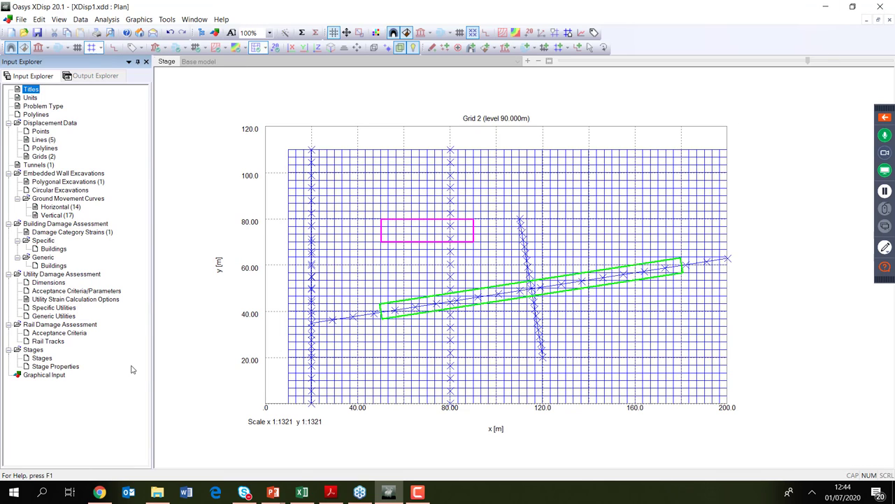
pyautogui.click(47, 375)
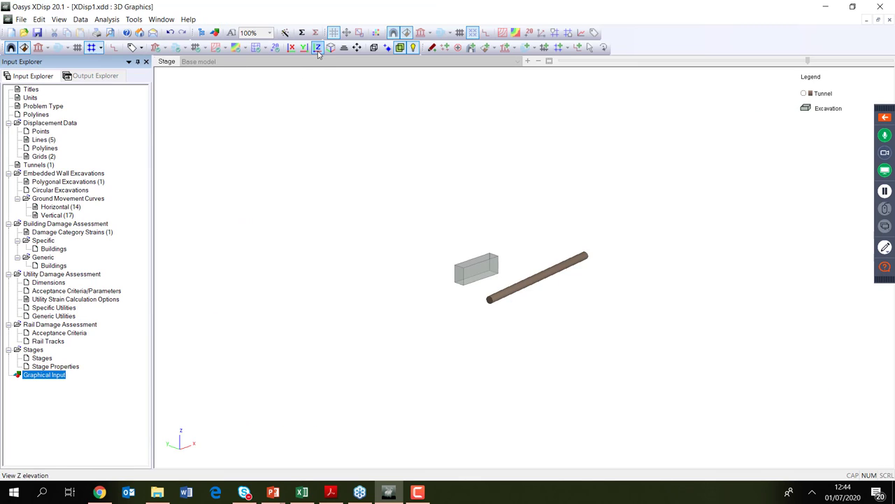
# Toggle the 3D view to input mode and choose the displacement entity type to add
pyautogui.click(432, 53)
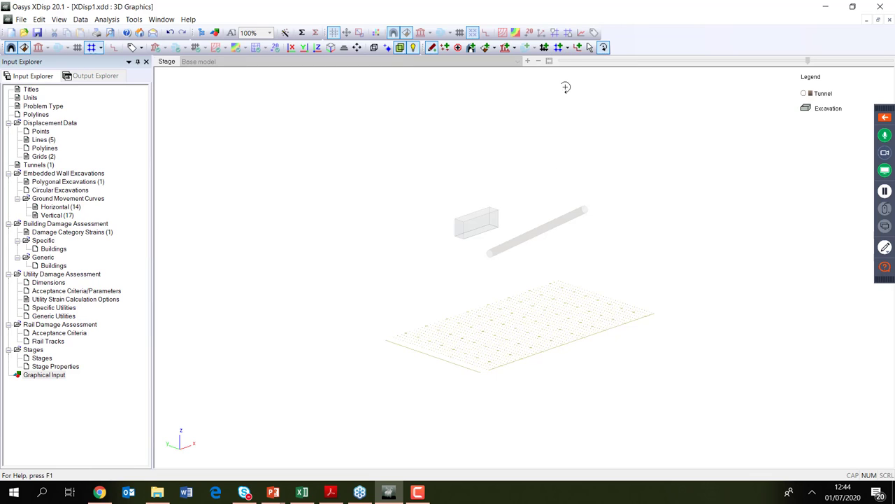
pyautogui.click(568, 49)
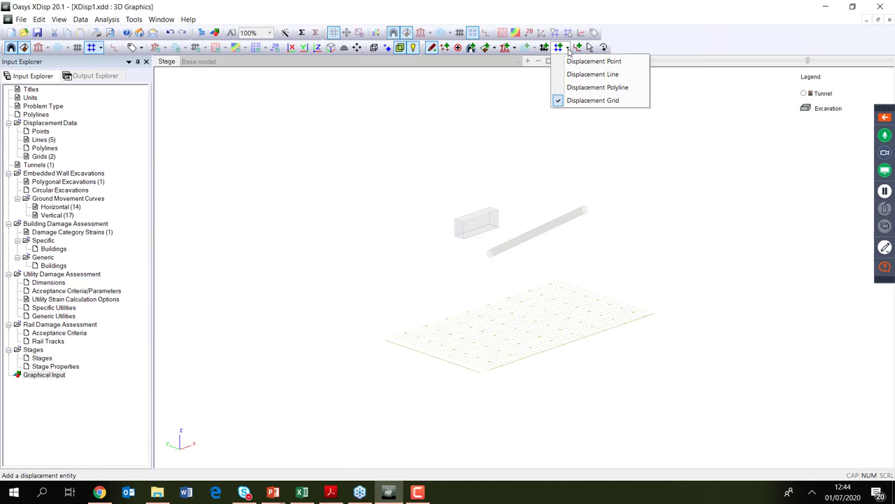
pyautogui.click(570, 75)
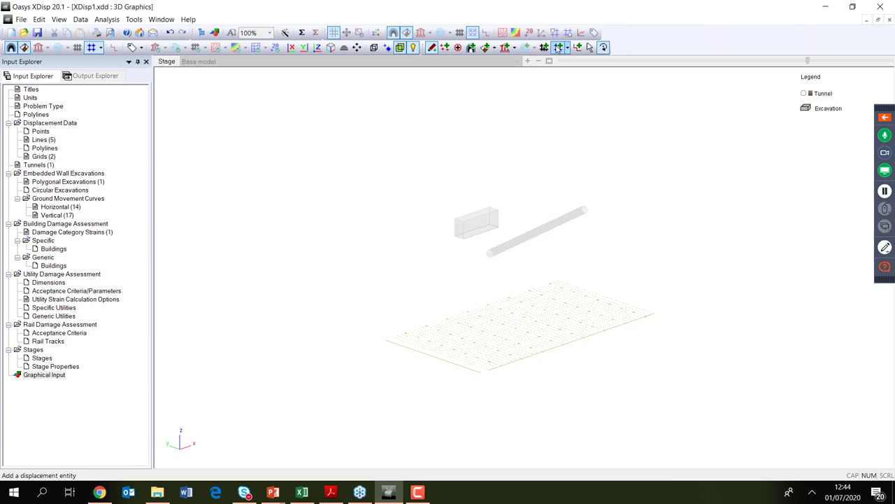
# Create a new grid plane at level 100 m
pyautogui.click(445, 48)
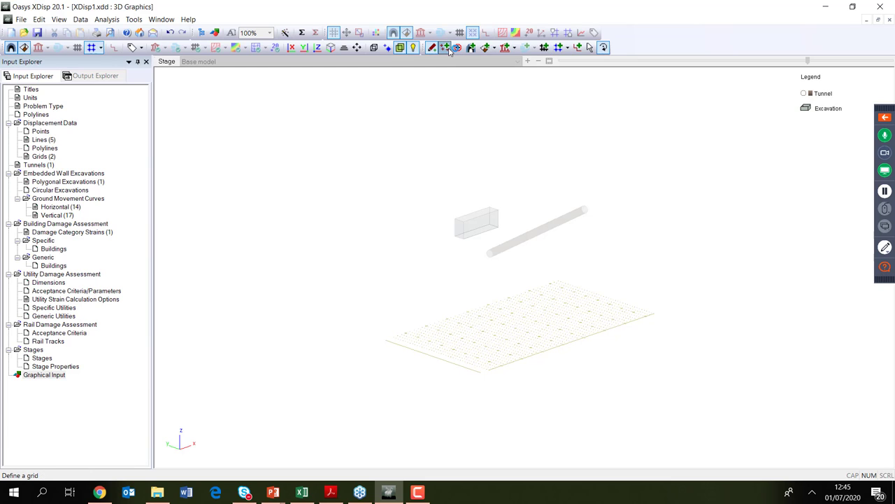
pyautogui.click(456, 210)
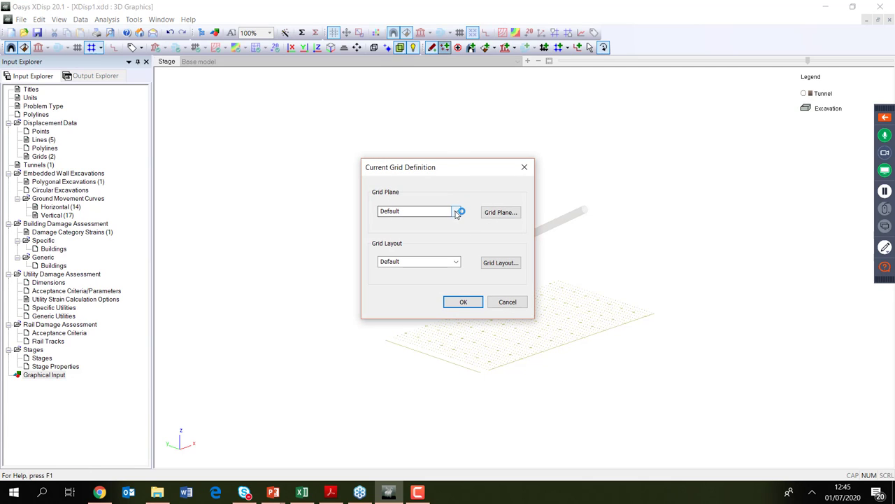
pyautogui.click(444, 231)
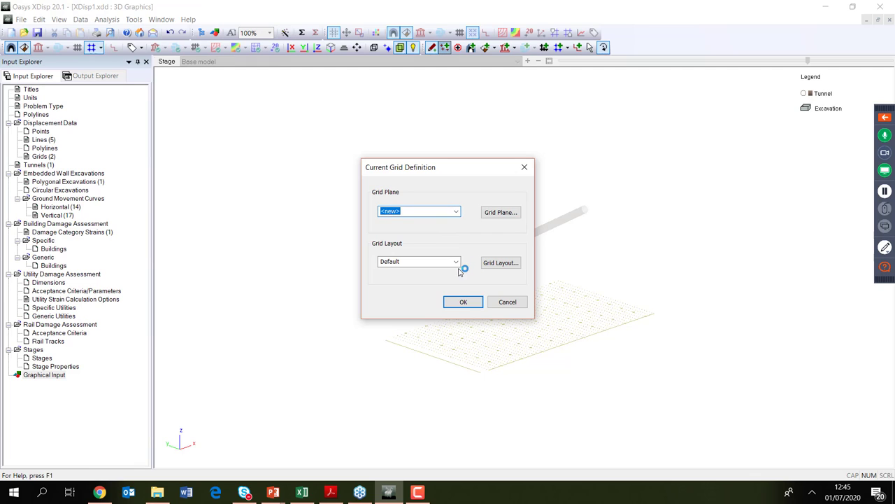
pyautogui.click(500, 212)
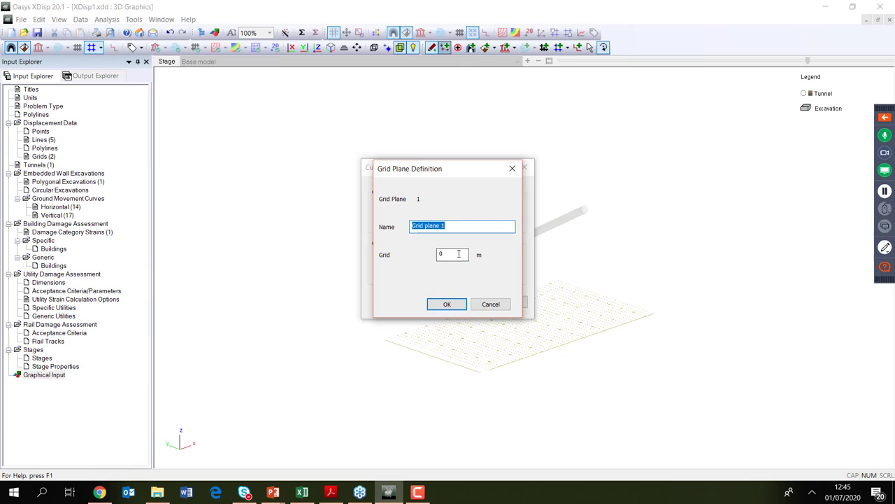
pyautogui.press('Tab')
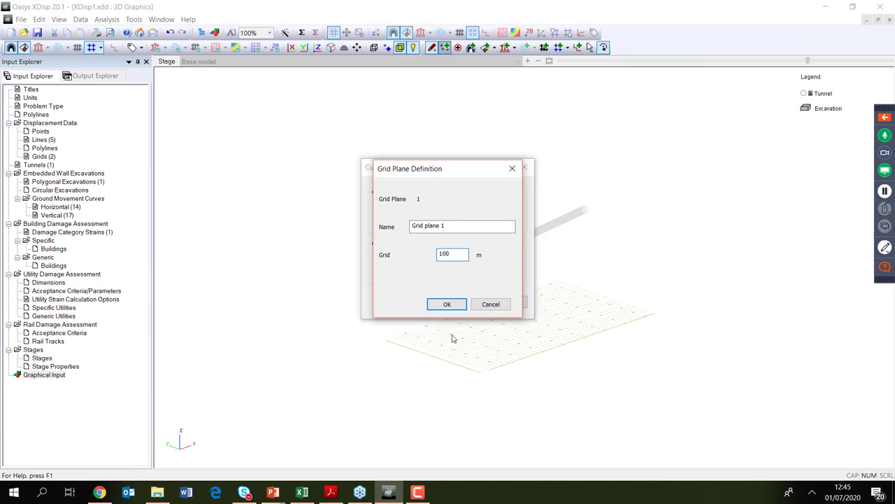
pyautogui.write('100')
pyautogui.click(447, 305)
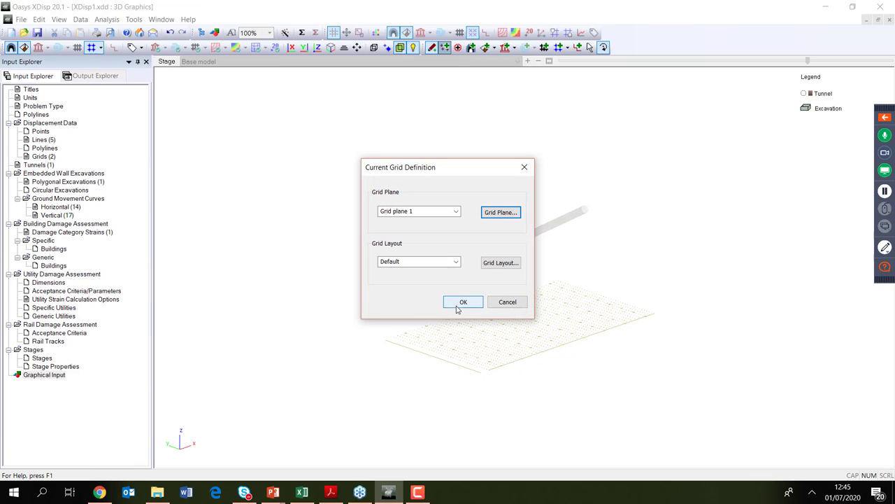
# Add a new grid layout spaced 4.75 by 2.75 m and confirm the current grid definition
pyautogui.click(455, 262)
pyautogui.click(446, 279)
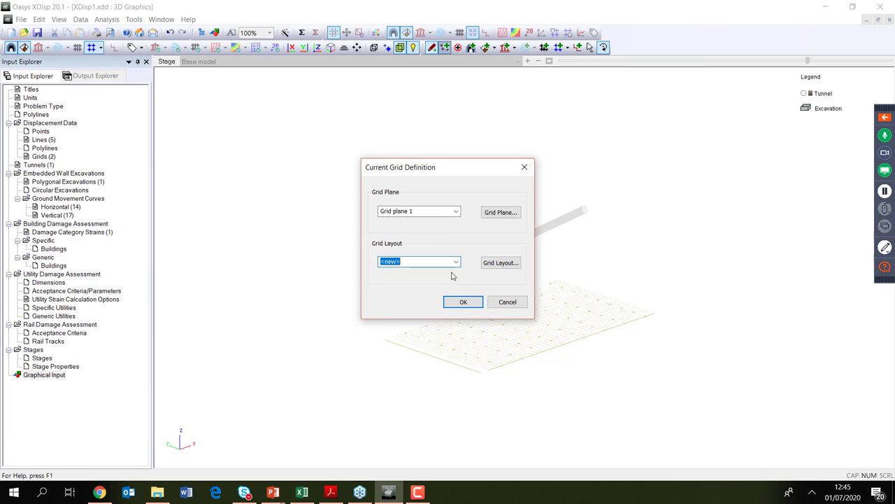
pyautogui.click(495, 262)
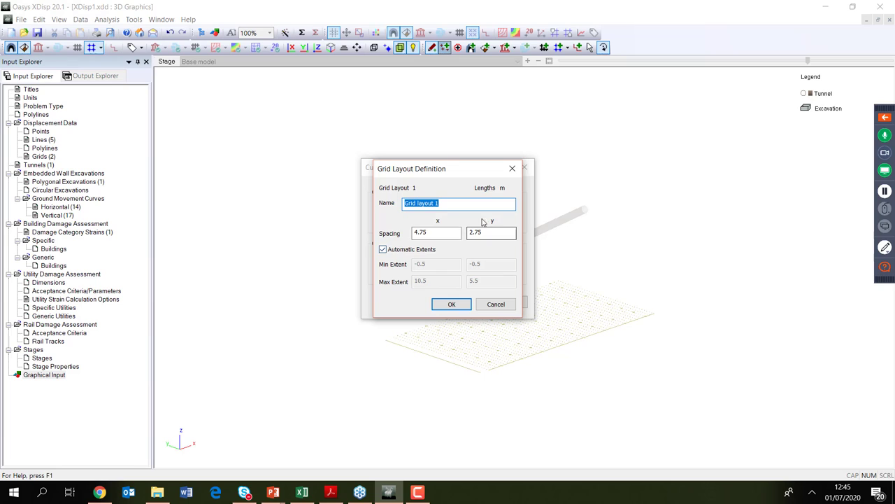
pyautogui.click(451, 304)
pyautogui.click(453, 303)
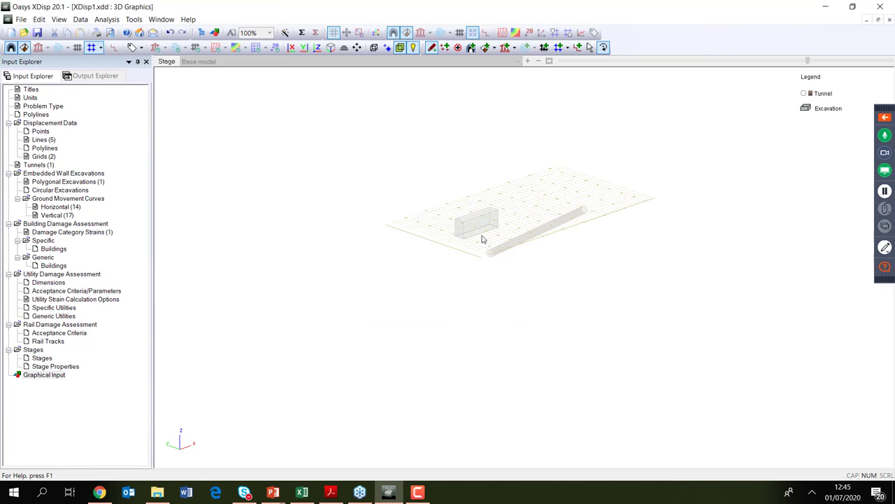
# In Z plan view, add Displacement Grid 3 from two picked points with 40 by 40 intervals
pyautogui.click(317, 47)
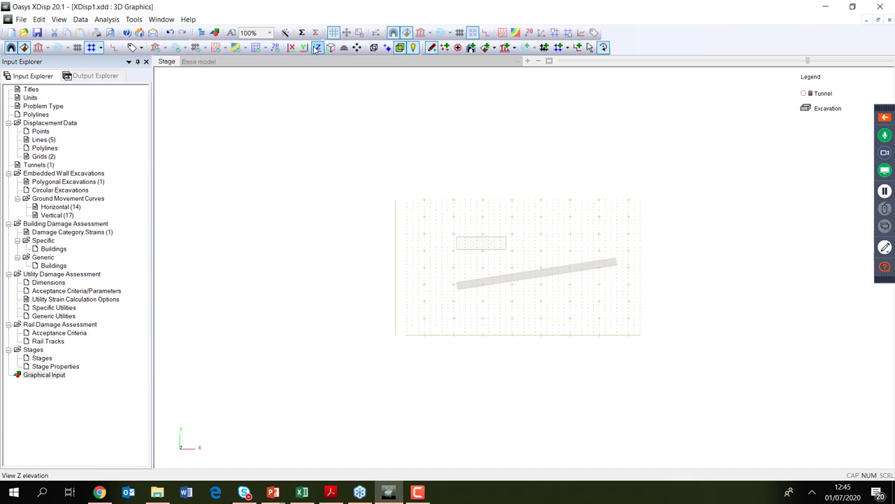
pyautogui.click(563, 49)
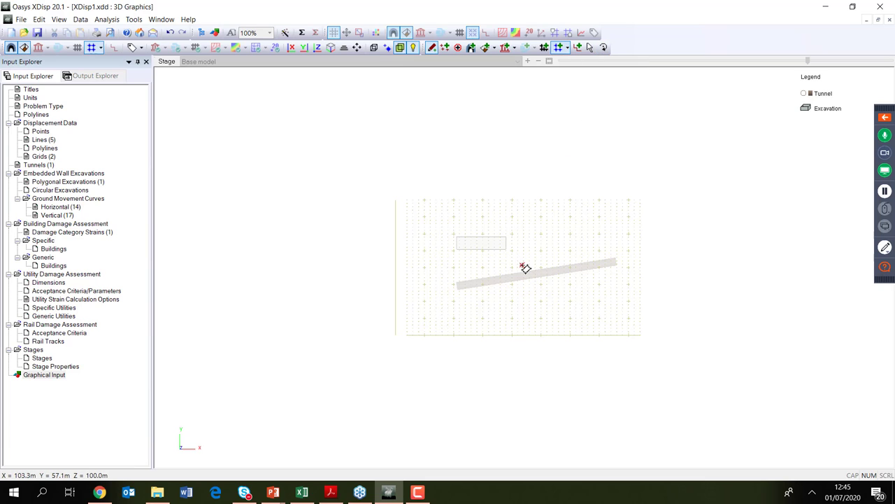
pyautogui.click(499, 246)
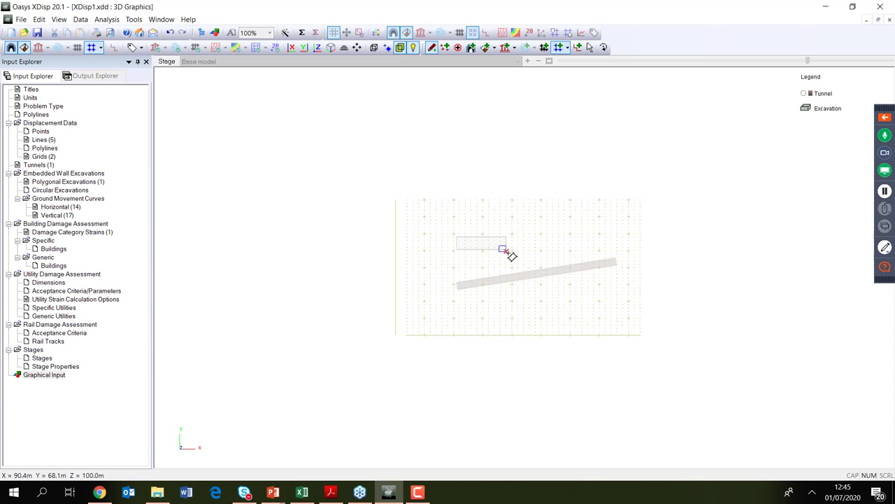
pyautogui.click(524, 267)
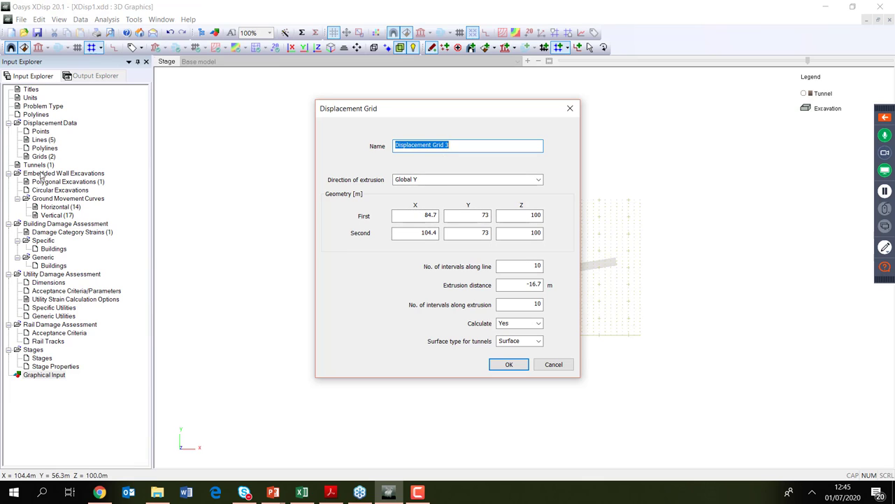
pyautogui.doubleClick(533, 266)
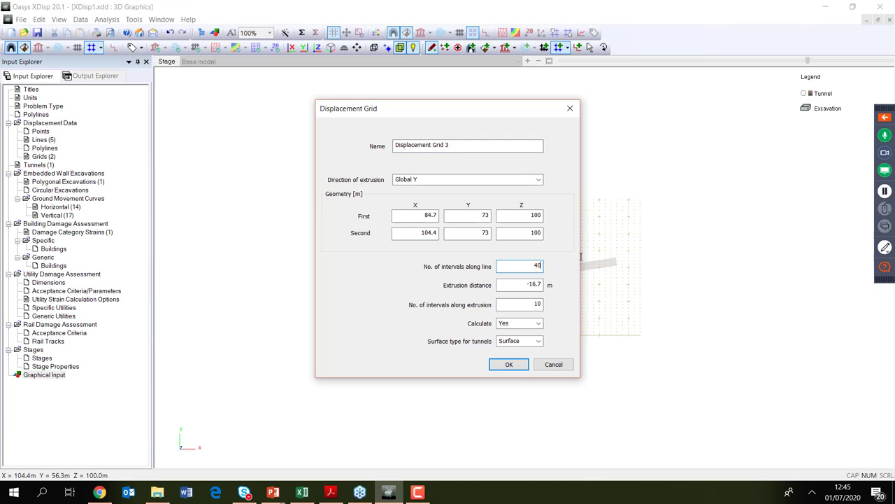
pyautogui.doubleClick(537, 303)
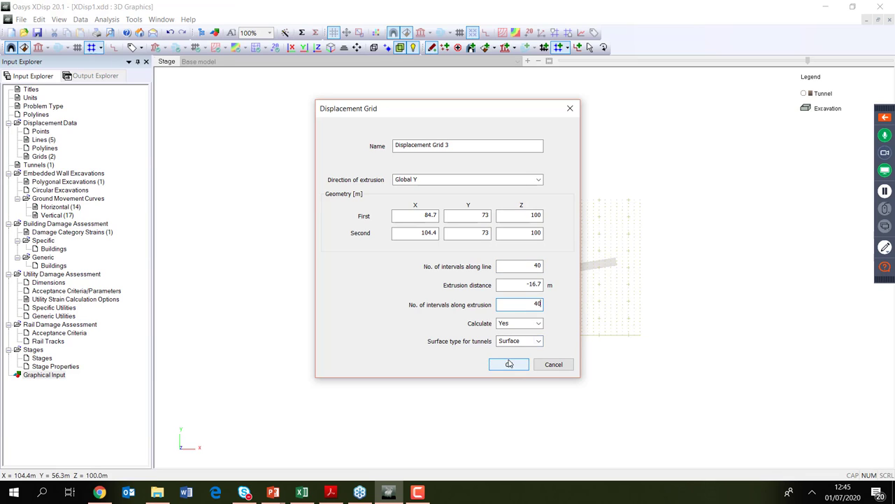
pyautogui.click(509, 364)
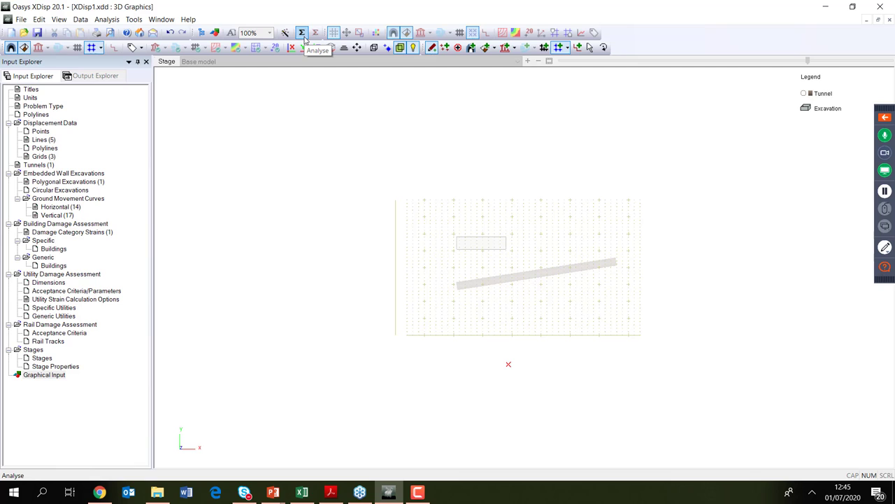
# Re-analyse the model with all three grids, dismiss the warning and progress windows, and show Output Explorer
pyautogui.doubleClick(40, 156)
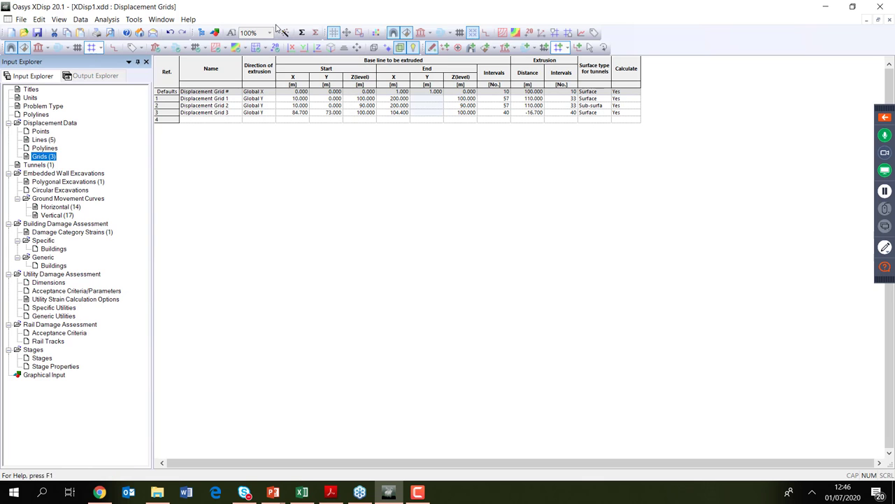
pyautogui.click(303, 33)
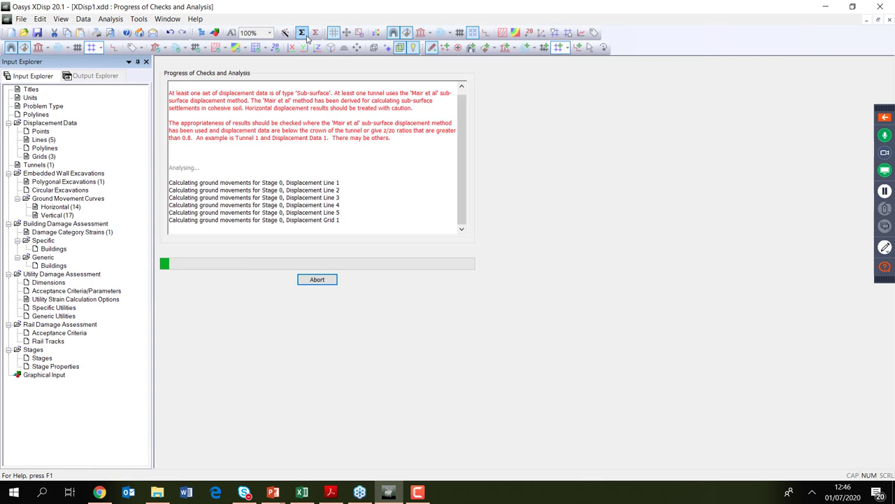
pyautogui.click(466, 271)
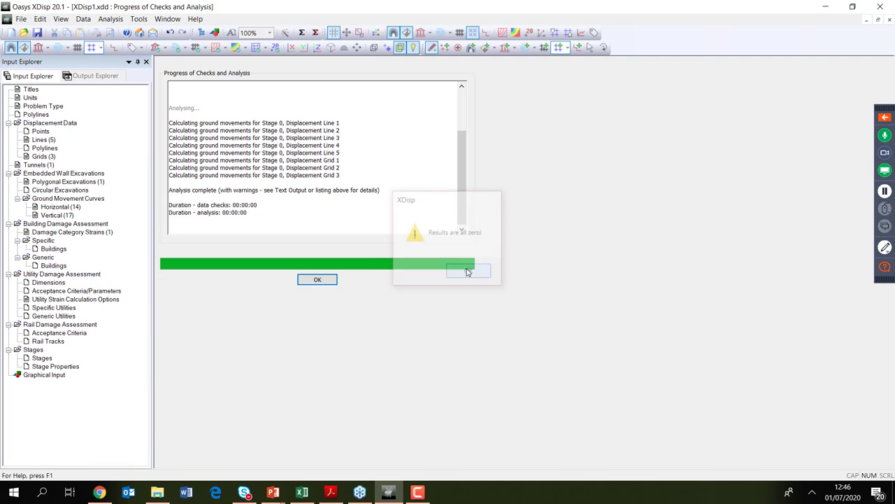
pyautogui.click(318, 280)
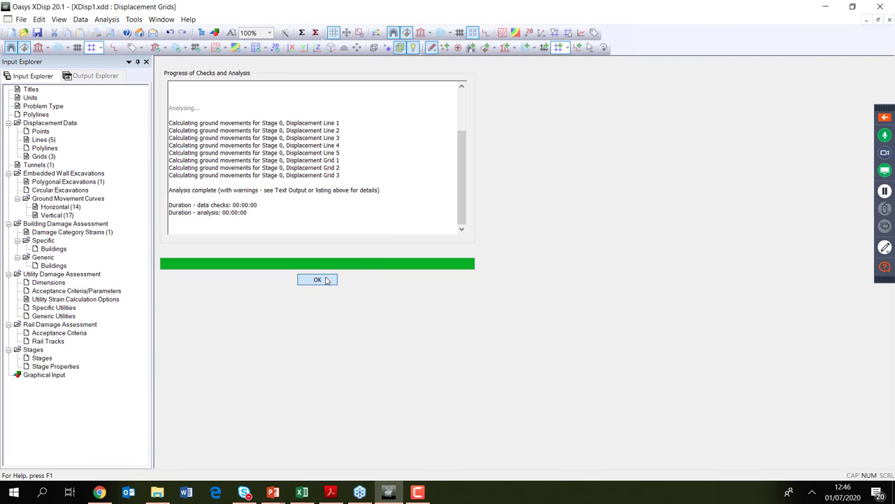
pyautogui.click(93, 76)
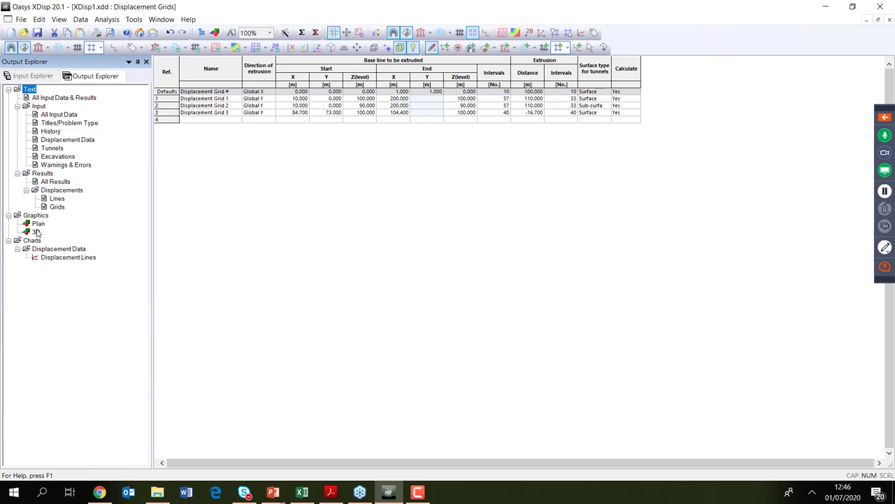
# Show Grid 3's filled settlement contours (level 100 m, 2.5 mm intervals) in plan, zoomed in, then return to Input Explorer
pyautogui.doubleClick(40, 225)
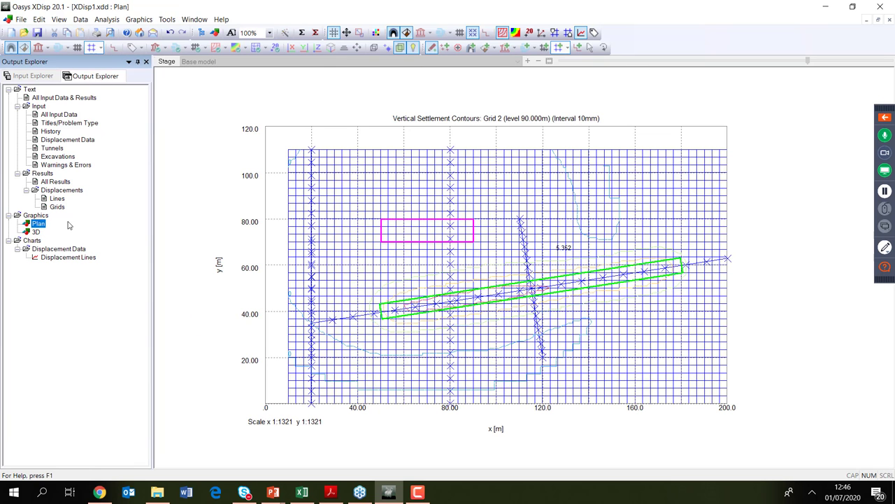
pyautogui.click(518, 34)
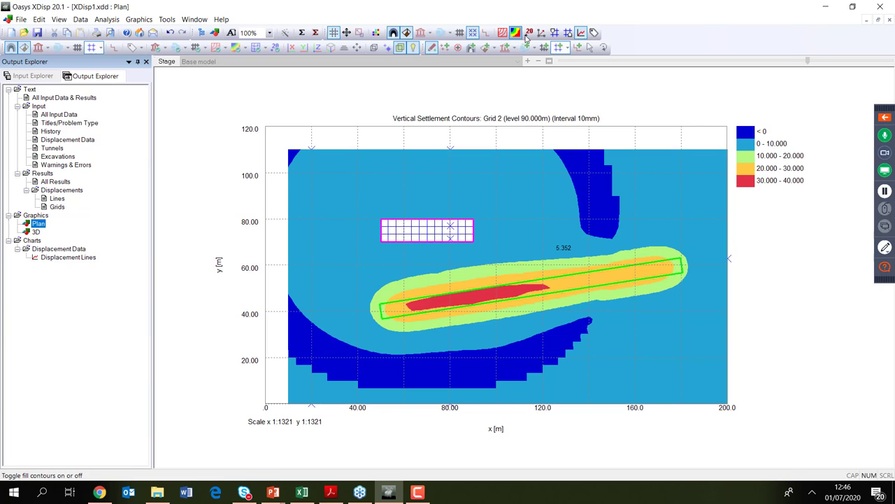
pyautogui.click(556, 33)
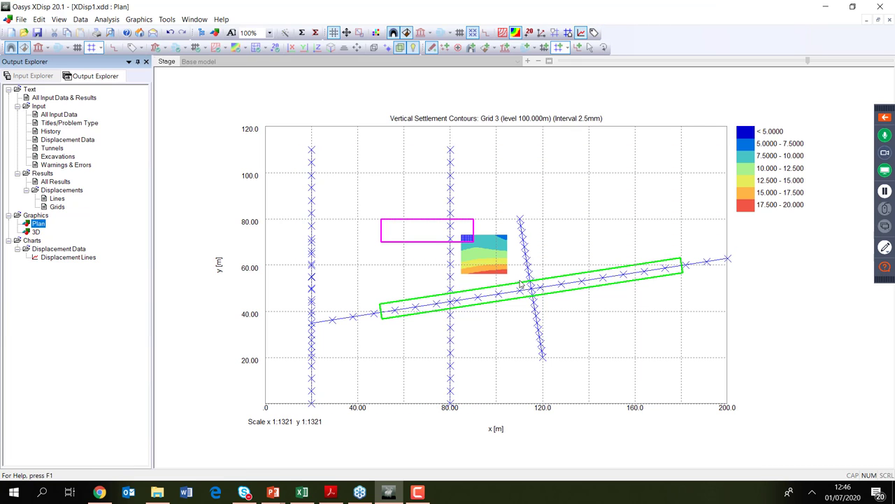
pyautogui.moveTo(479, 254); pyautogui.dragTo(460, 236)
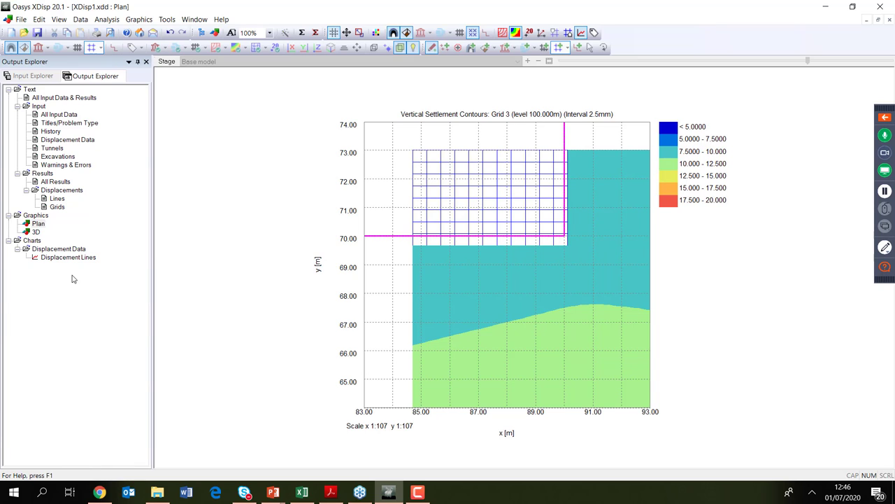
pyautogui.click(29, 76)
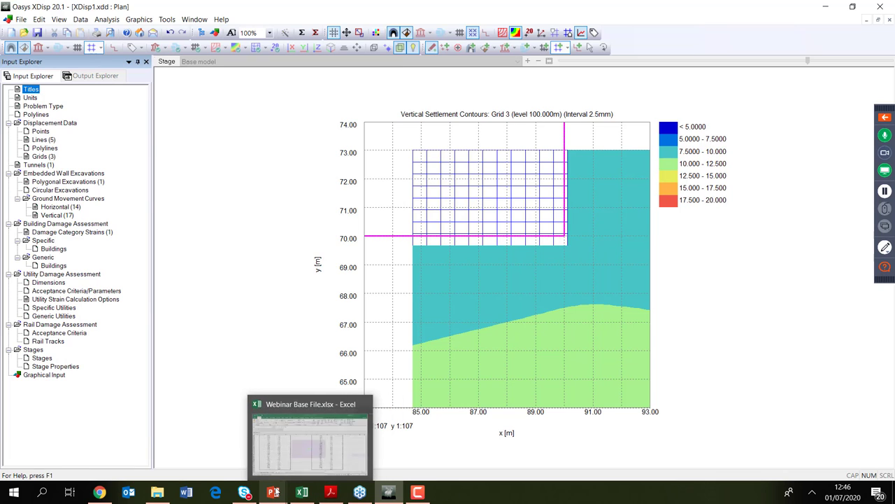
# Resume the PowerPoint slide show and advance to slide 37, 'Using XDisp from home'
pyautogui.moveTo(273, 492)
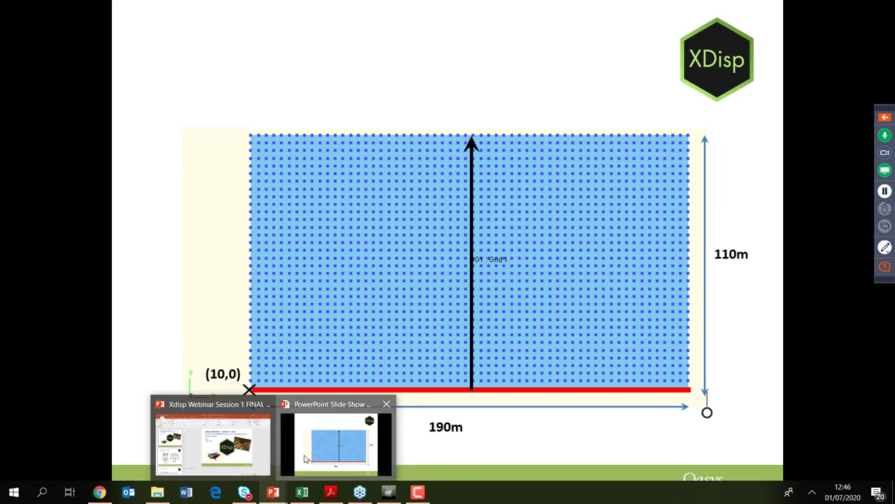
pyautogui.click(305, 459)
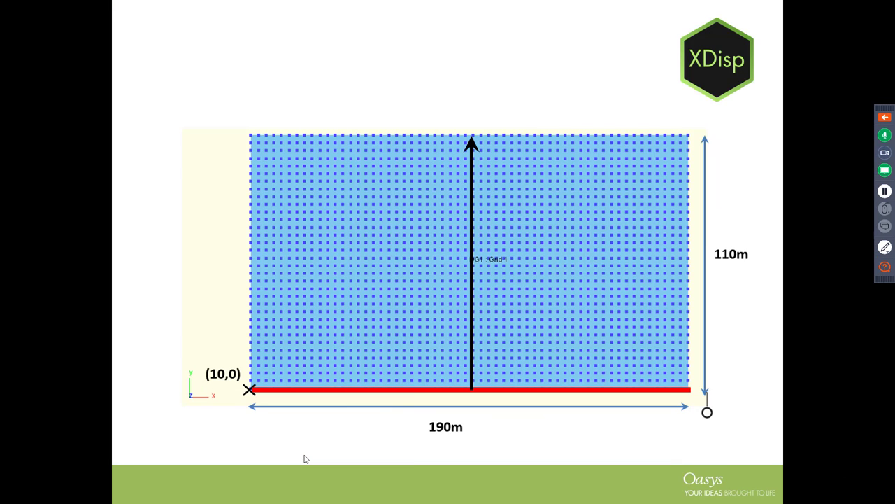
pyautogui.click(304, 458)
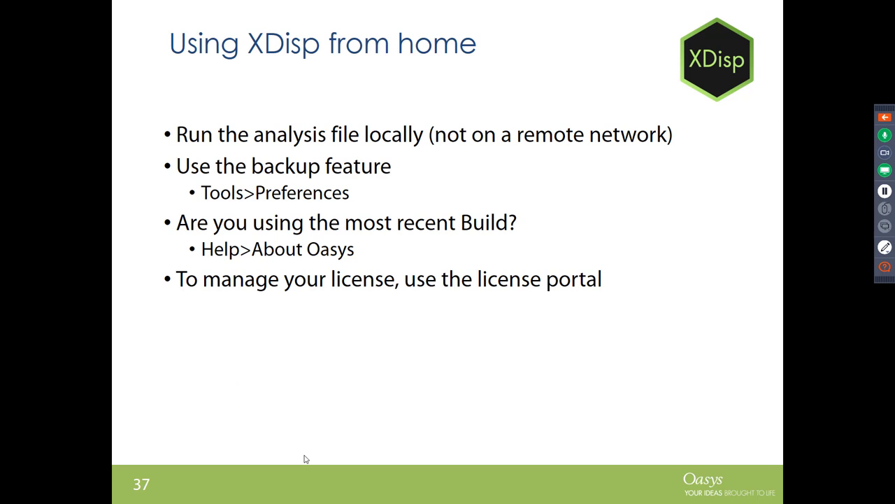